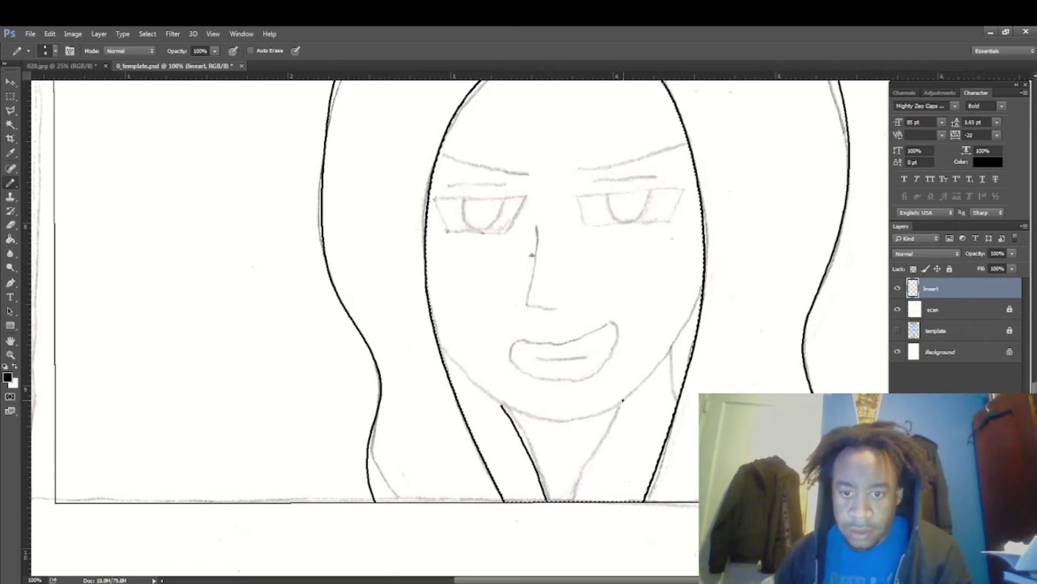
- Ink the remaining neck line and the chin and jaw curve of the close-up face, and delete the leftover path
left_click_drag(623, 400, 579, 499)
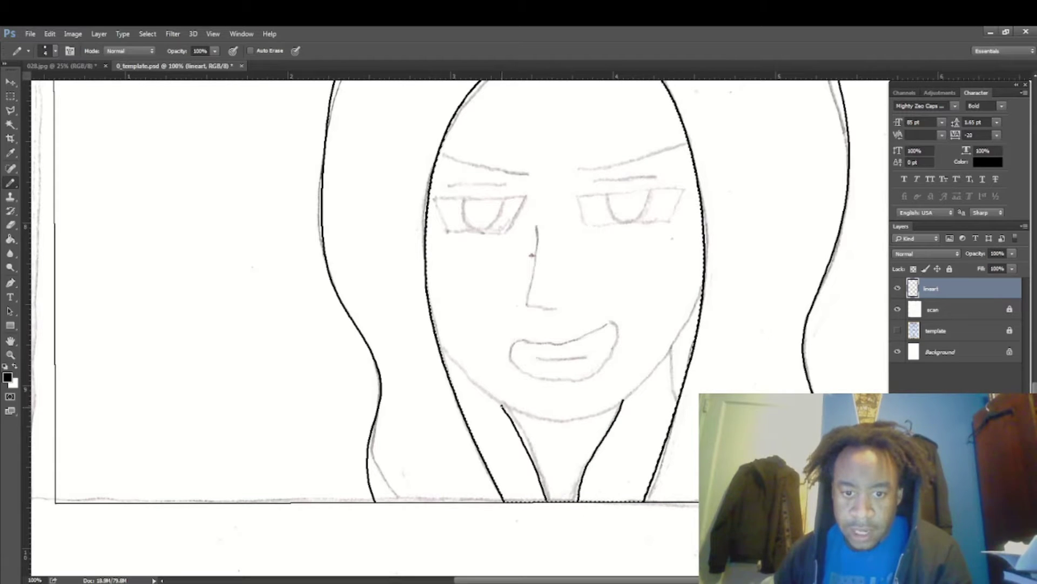
left_click(50, 34)
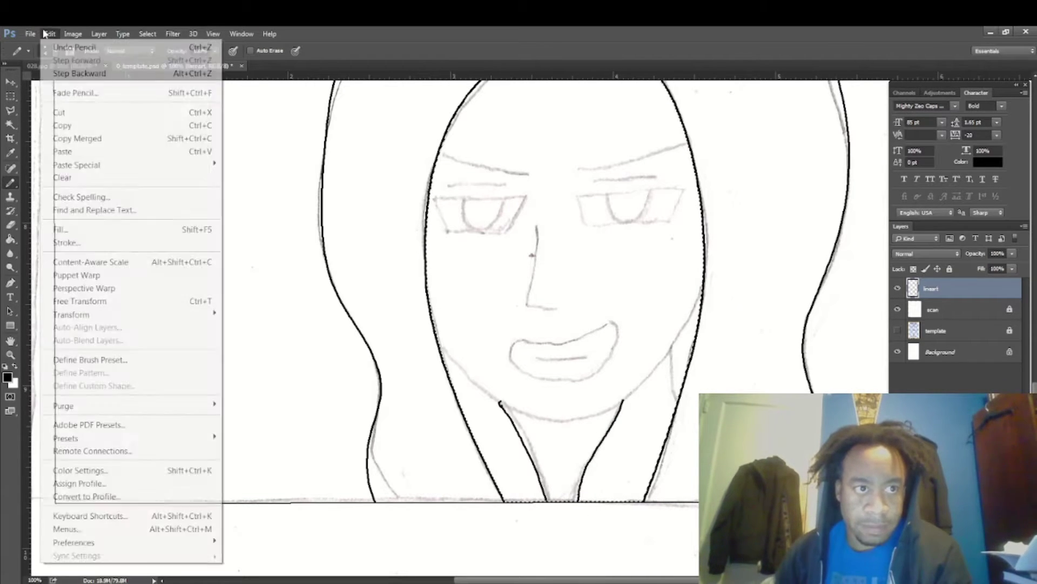
mouse_move(30, 33)
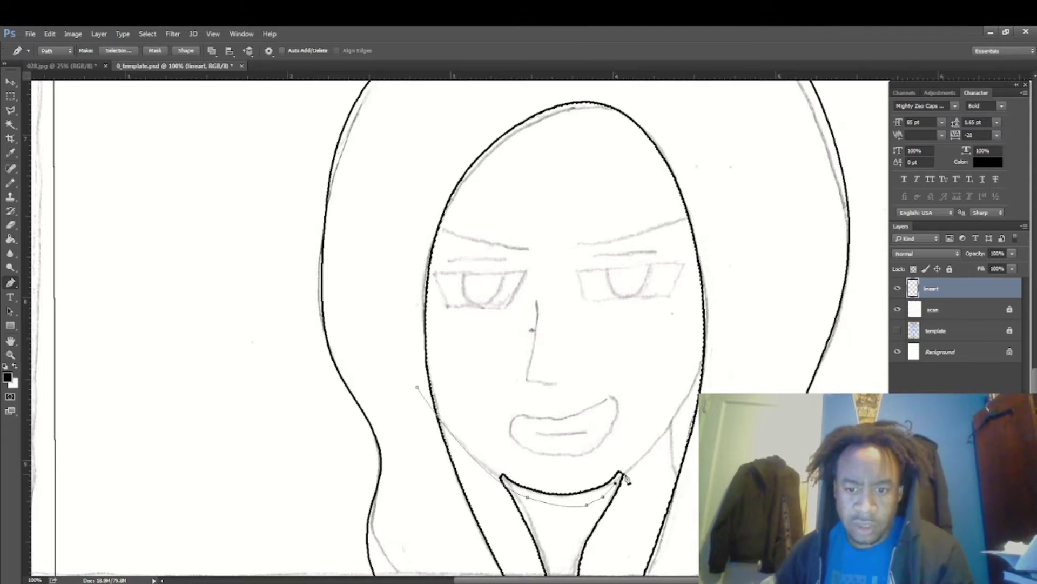
right_click(712, 240)
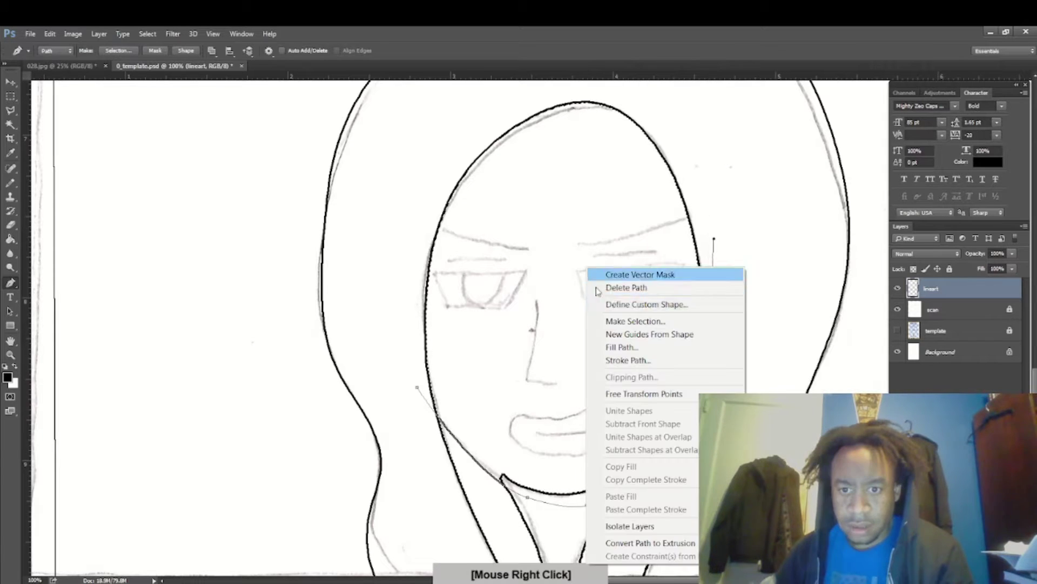
left_click(621, 286)
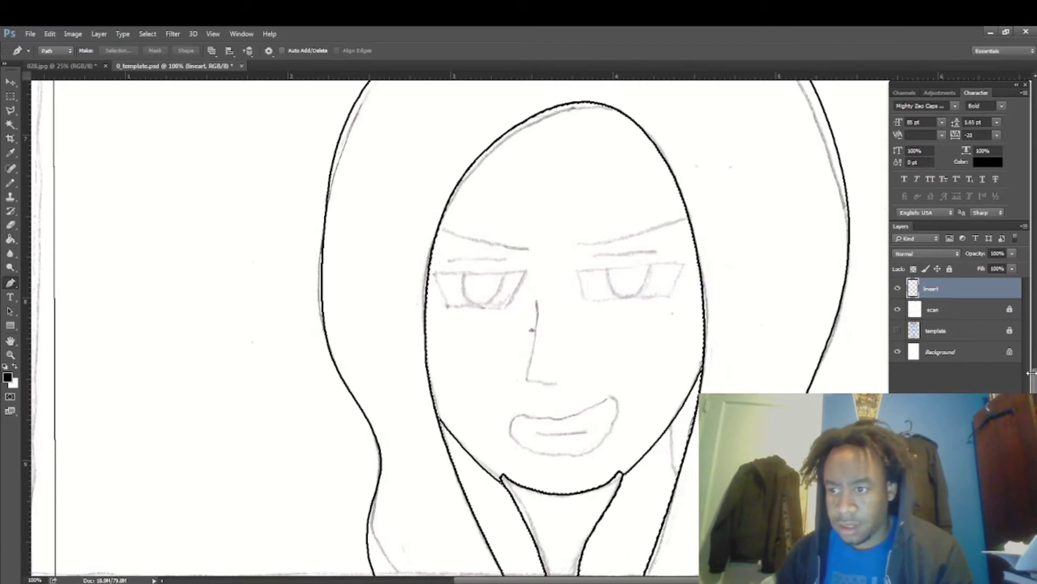
- Invert the current selection around the close-up figure's neck and hair
right_click(535, 377)
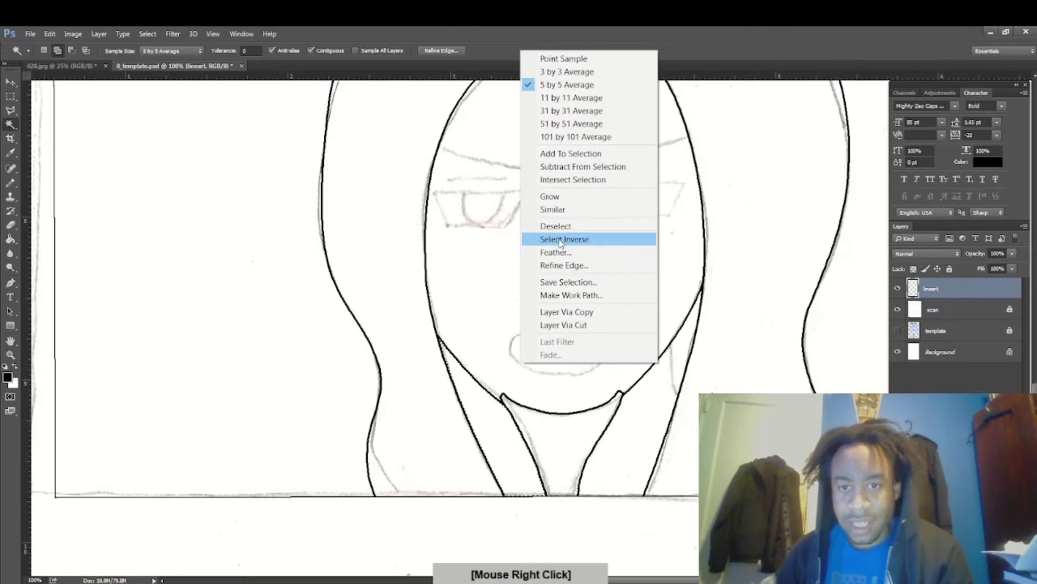
left_click(560, 239)
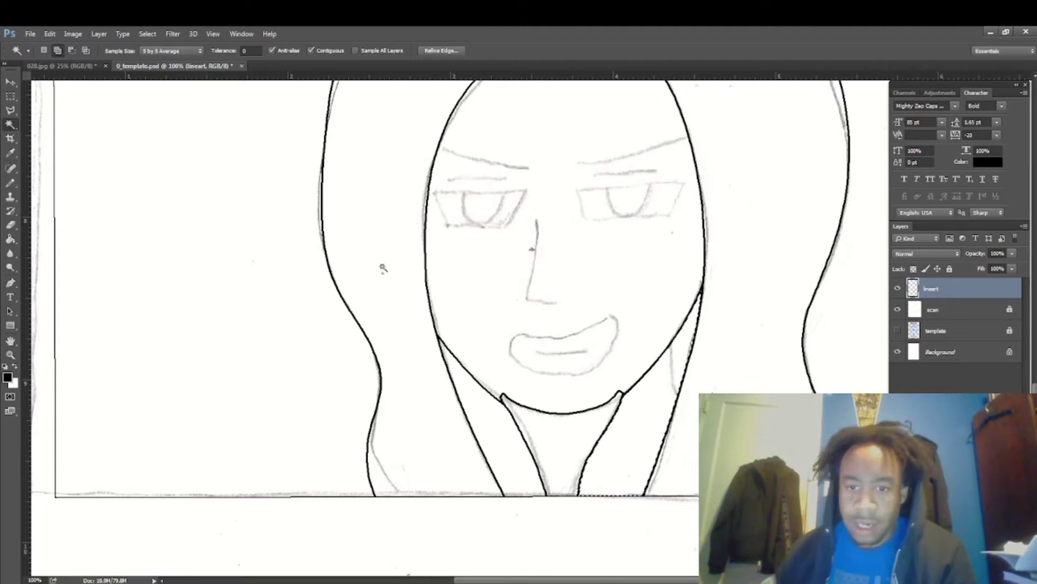
- Ink the lips, mouth line and nose of the close-up face over the sketch with a 2 px Pencil
left_click(10, 182)
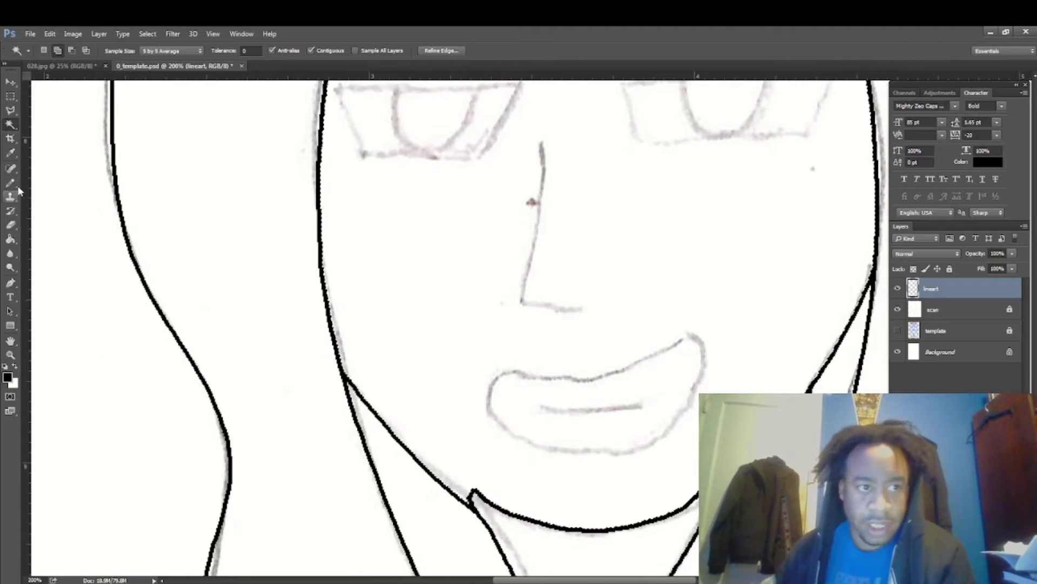
left_click(11, 182)
right_click(593, 363)
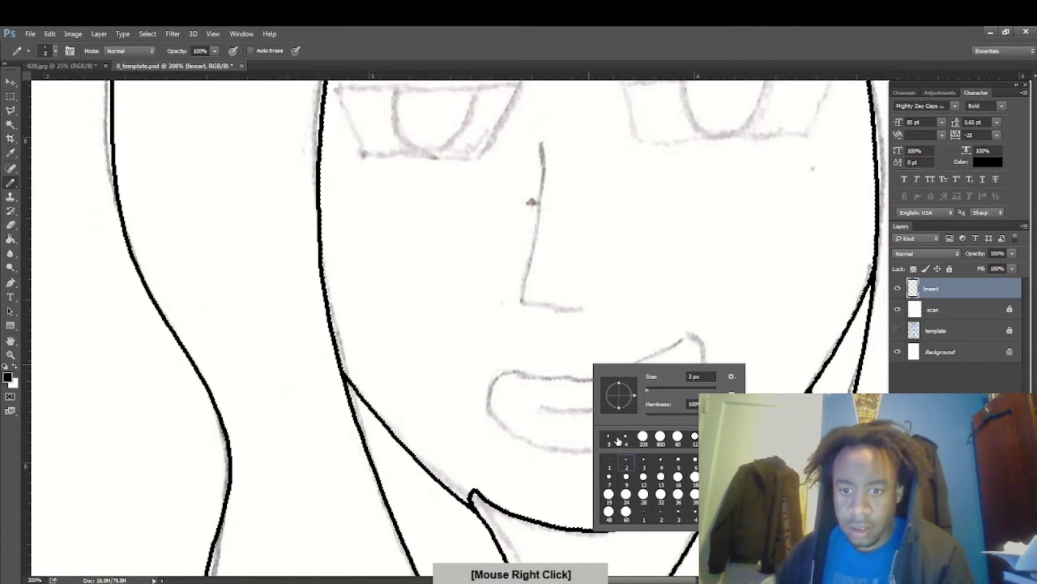
mouse_move(703, 350)
left_mouse_down()
mouse_move(481, 393)
mouse_move(480, 407)
mouse_move(513, 438)
mouse_move(610, 459)
left_mouse_up()
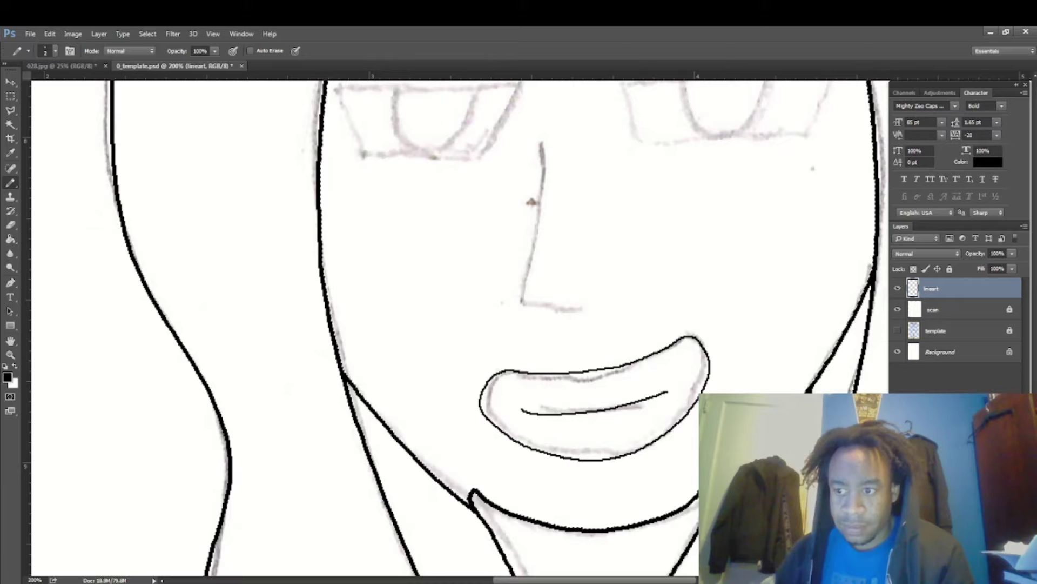
scroll(459, 324, "up", 3)
scroll(459, 324, "down", 1)
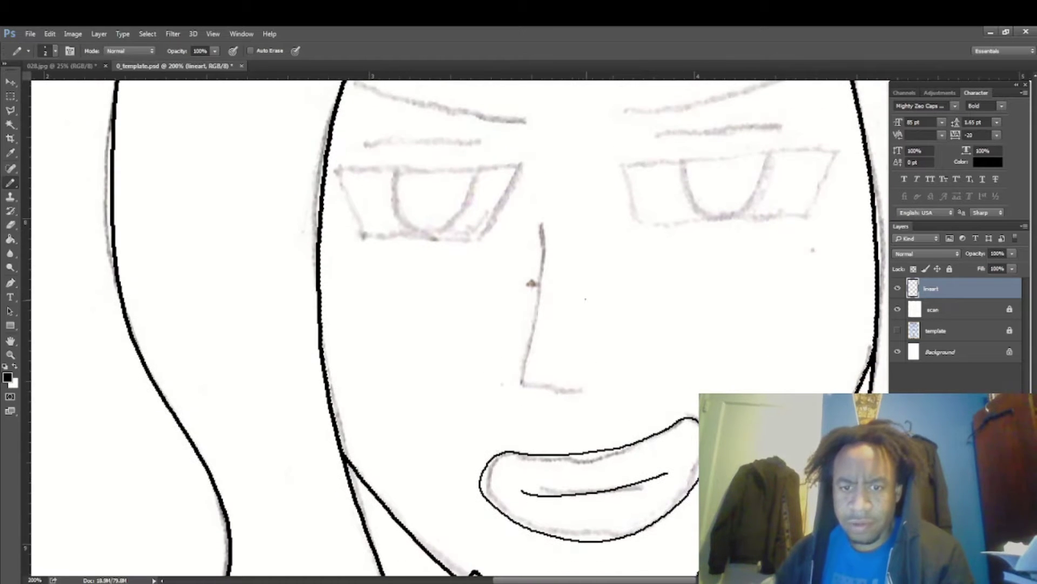
left_click_drag(544, 261, 524, 341)
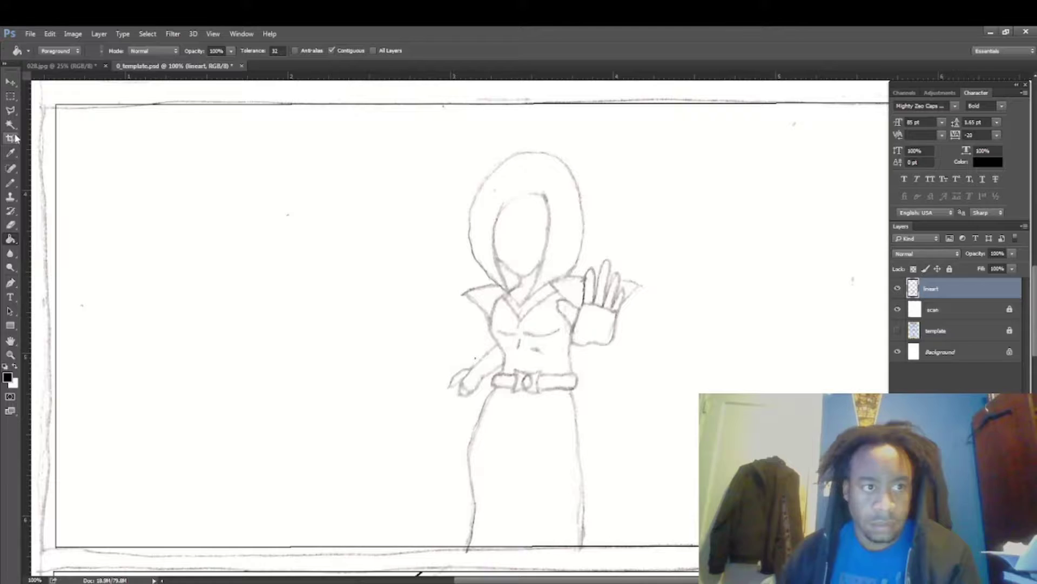
- Select the interior of the standing figure's panel with the Magic Wand and set the Pencil size to 3 px
left_click(533, 238)
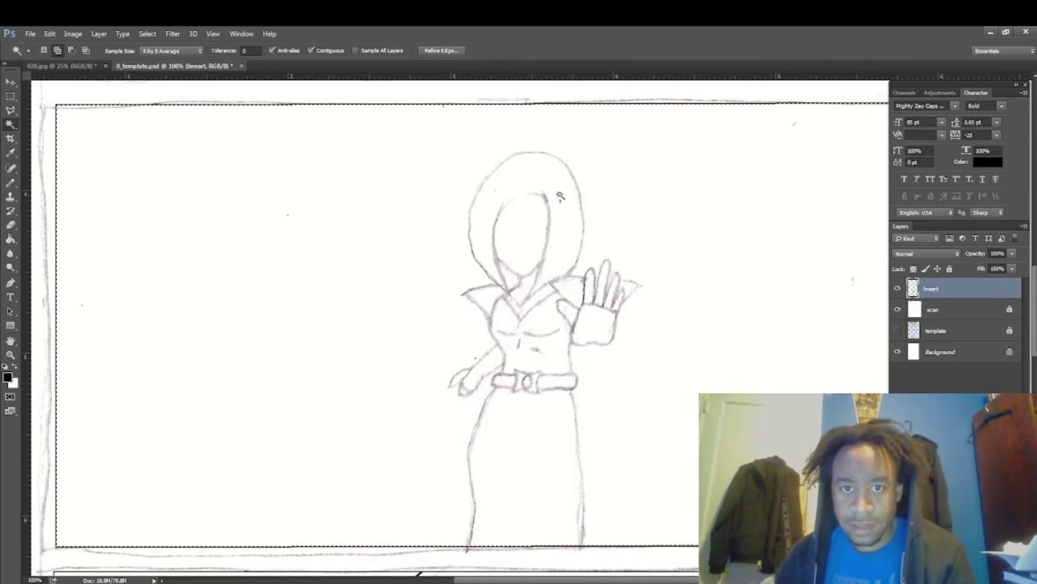
left_click(6, 185)
right_click(425, 218)
left_click(475, 321)
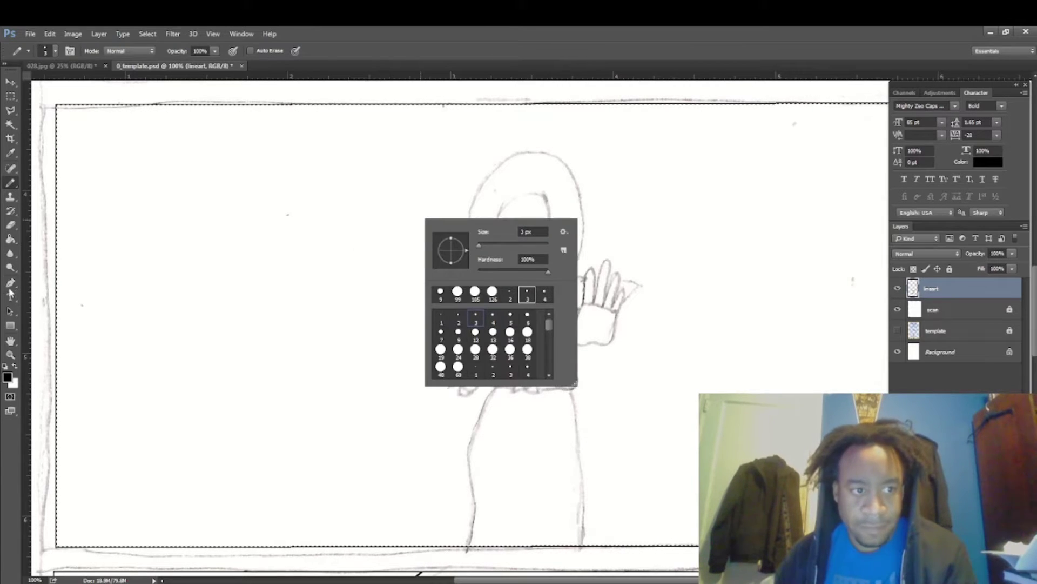
- Trace a Pen path over the standing figure's outer hair, pointed collar, side, and lowered arm and hand
left_click(10, 284)
left_click(530, 153)
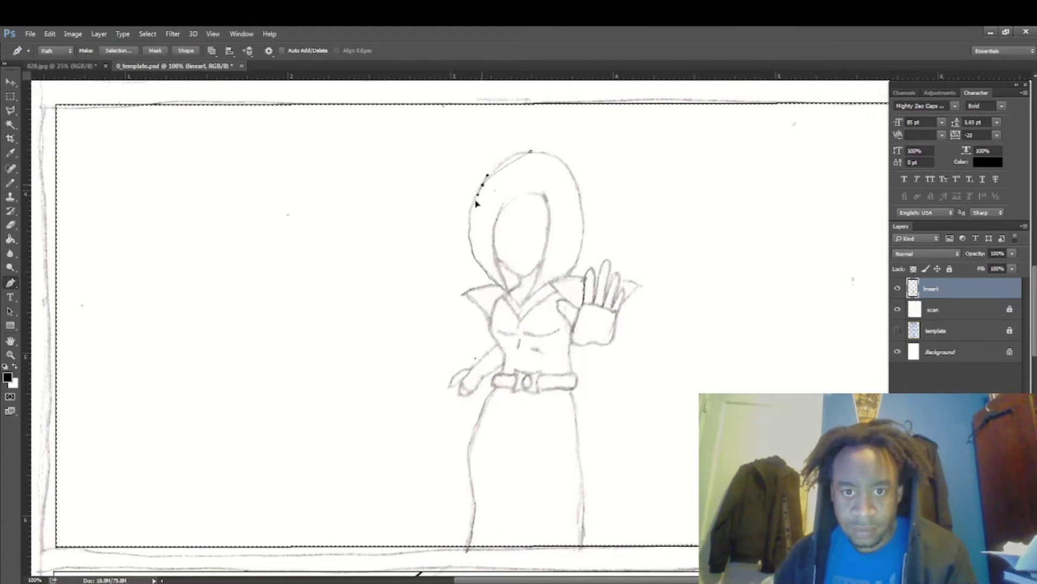
left_click(482, 184)
left_click(466, 215)
left_click_drag(476, 259, 462, 294)
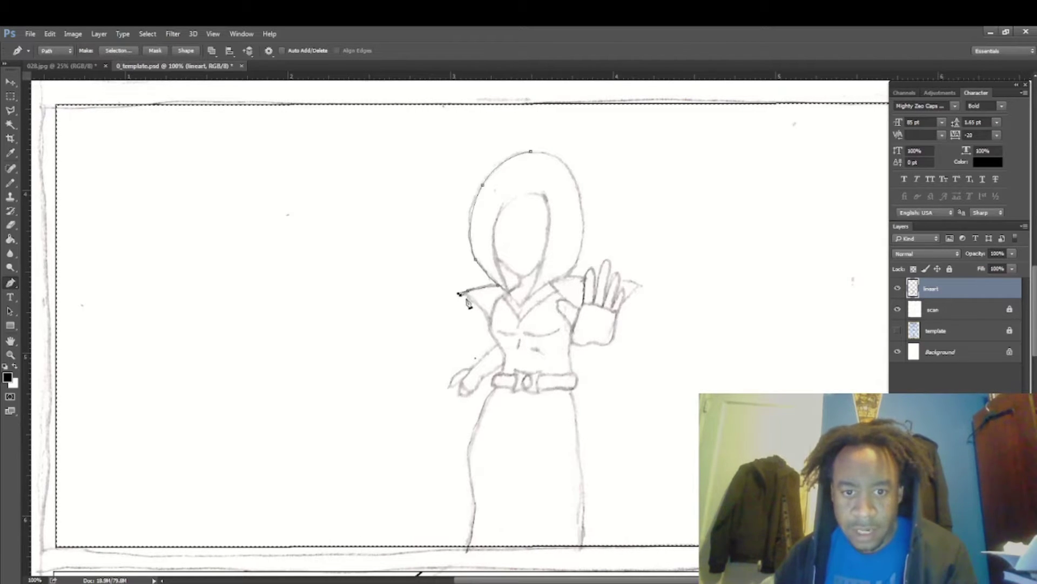
left_click(482, 312)
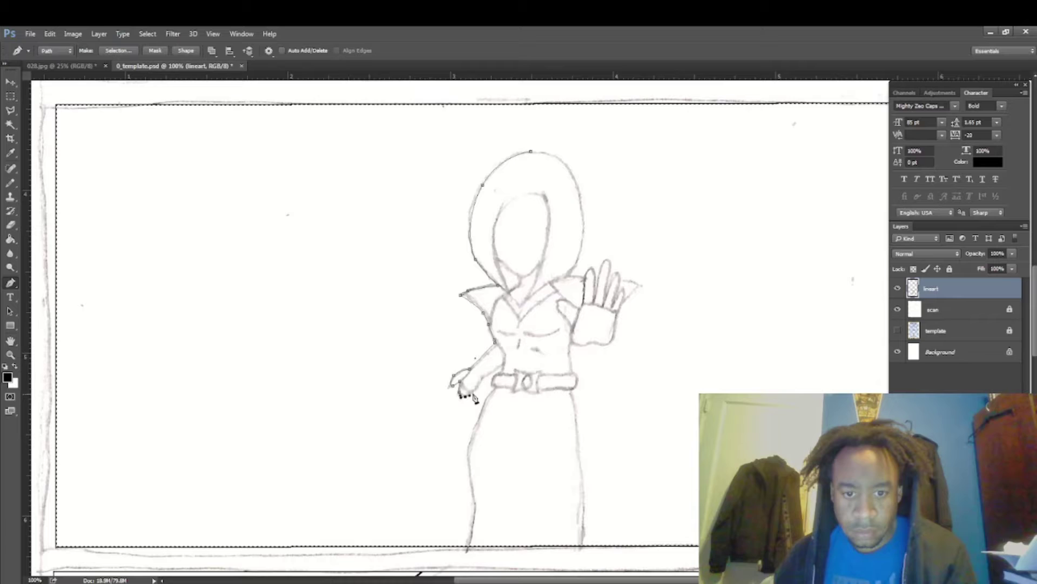
left_click_drag(475, 399, 493, 378)
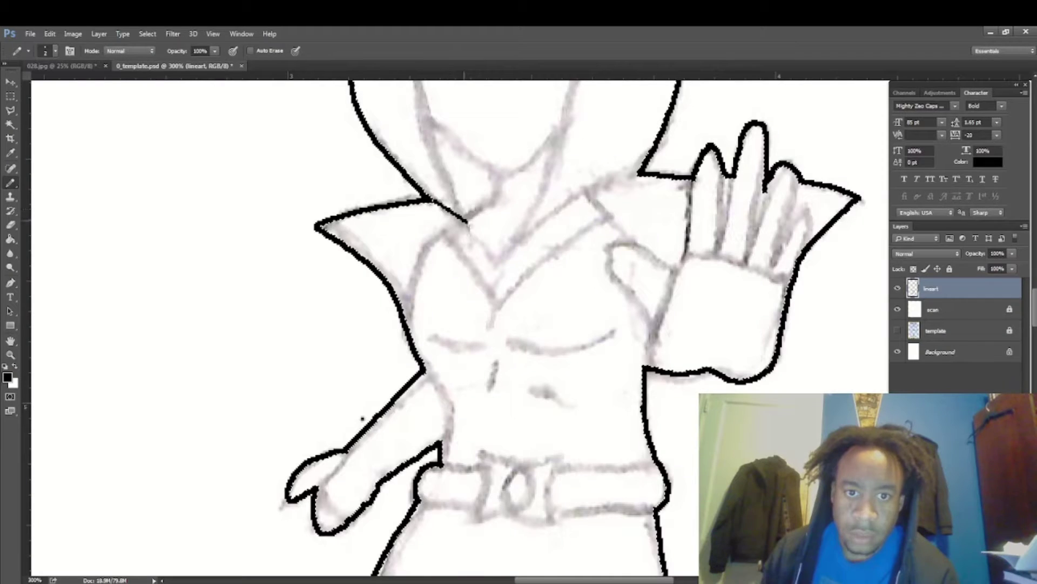
- Ink the standing figure's upper V-neckline, inner hair outline around the face, and chin curve with a 2 px Pencil
mouse_move(468, 220)
left_mouse_down()
mouse_move(499, 257)
mouse_move(629, 174)
left_mouse_up()
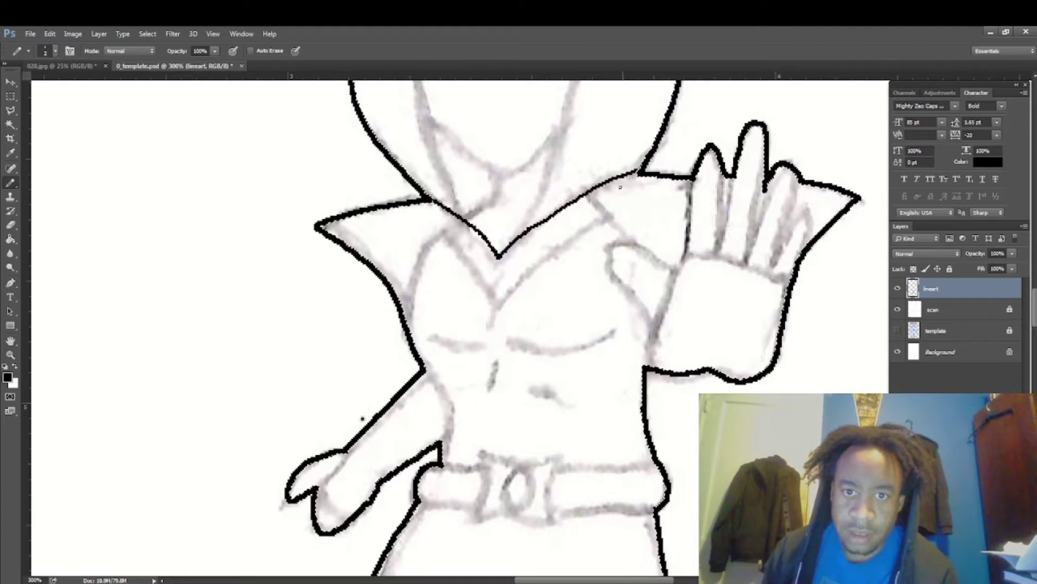
scroll(1033, 293, "up", 2)
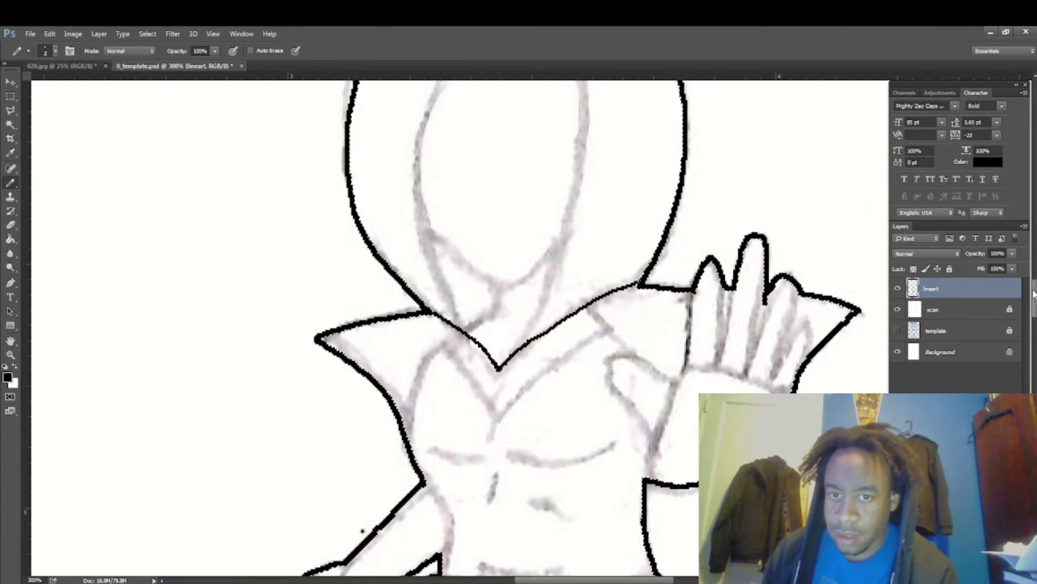
scroll(1034, 293, "up", 3)
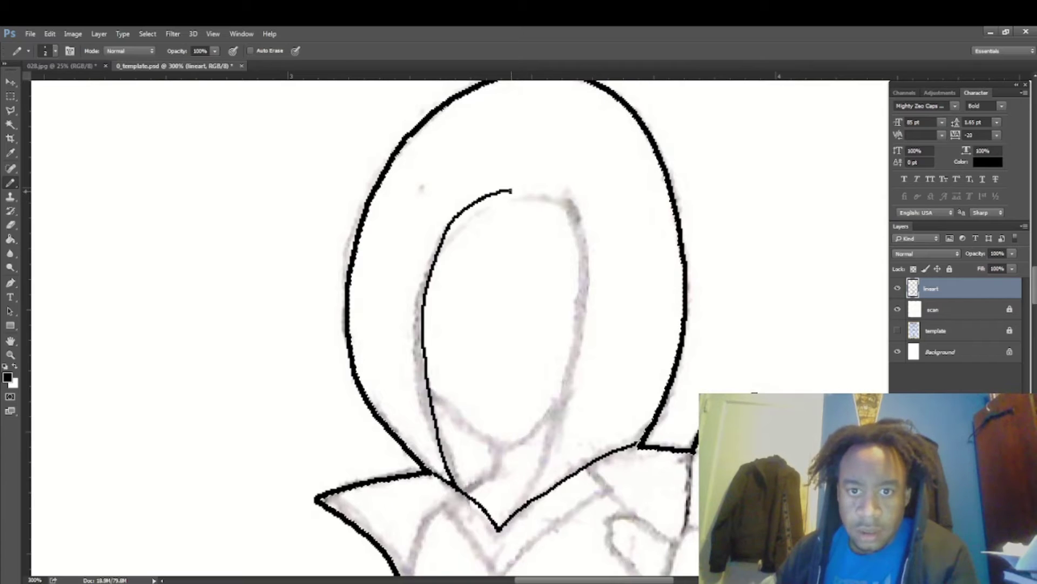
left_click_drag(511, 190, 529, 500)
mouse_move(445, 404)
left_mouse_down()
mouse_move(502, 436)
mouse_move(564, 410)
left_mouse_up()
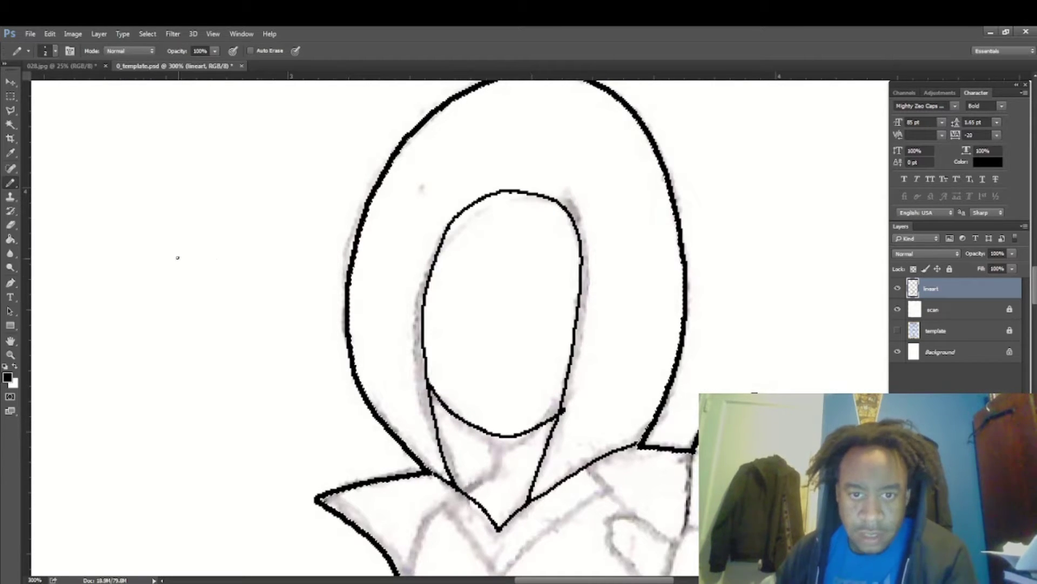
- Erase the chin line's overshoot past the hair and ink the neck and small V lines below the chin
left_click(11, 225)
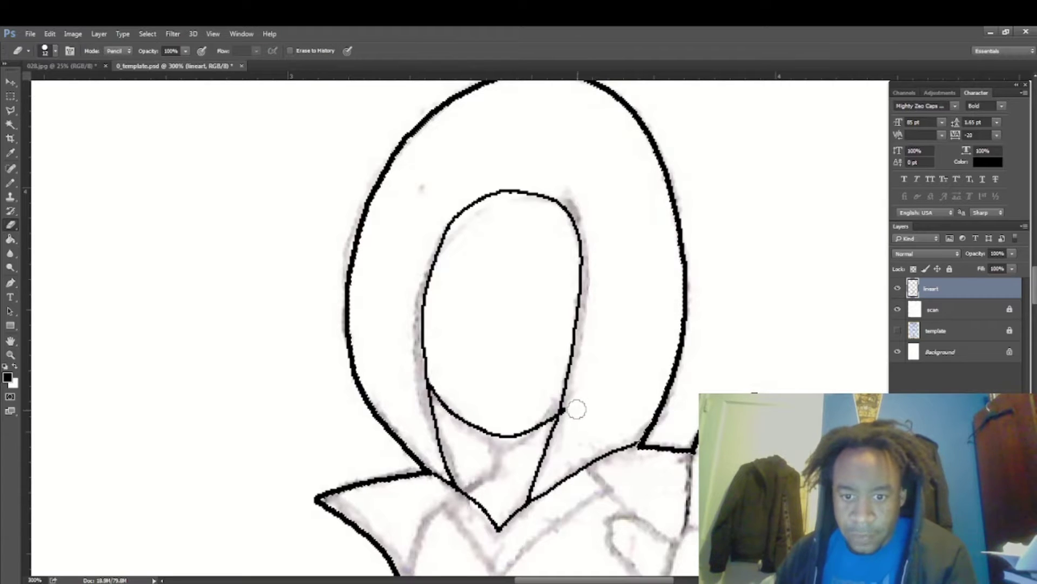
left_click(11, 182)
left_click_drag(476, 427, 492, 458)
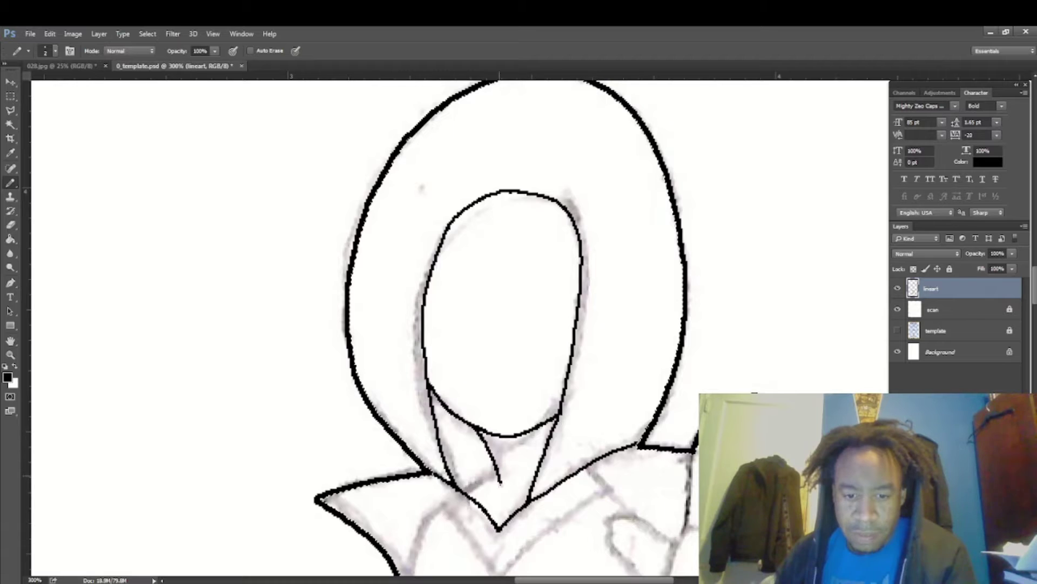
mouse_move(505, 494)
left_mouse_down()
mouse_move(538, 465)
mouse_move(476, 483)
left_mouse_up()
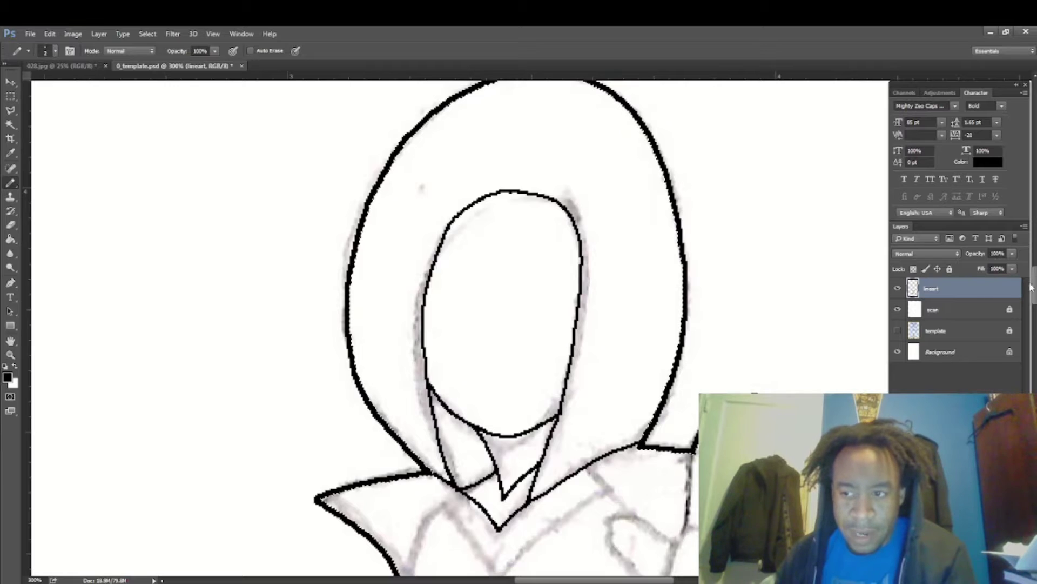
- Ink the shoulder seam, lower V-neckline and collar edge beside the raised hand, and pick the Eraser for cleanup
scroll(451, 217, "down", 5)
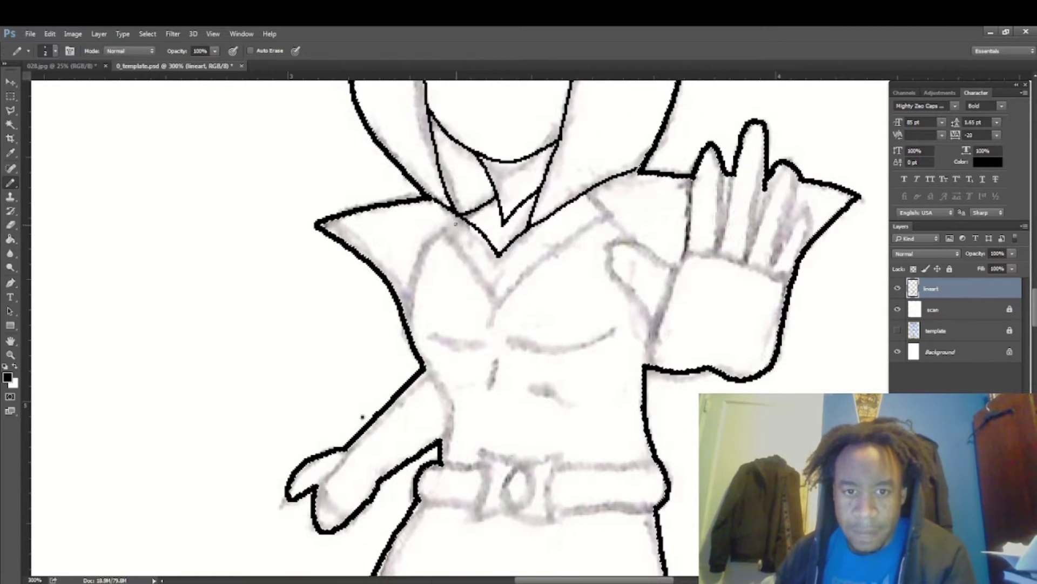
right_click(451, 217)
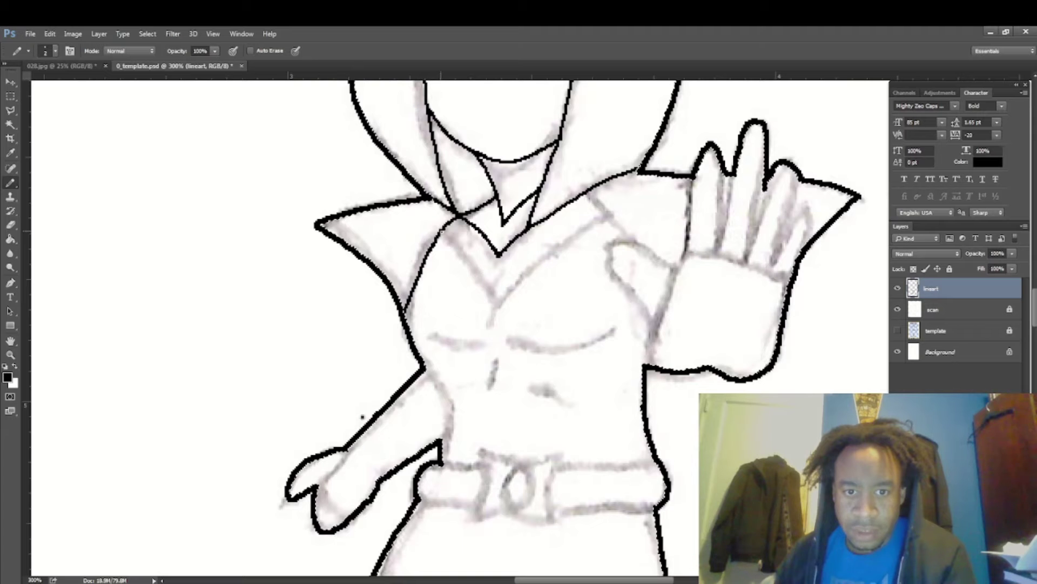
mouse_move(440, 231)
left_mouse_down()
mouse_move(492, 277)
mouse_move(527, 269)
mouse_move(611, 214)
mouse_move(586, 187)
mouse_move(637, 243)
left_mouse_up()
left_click(11, 225)
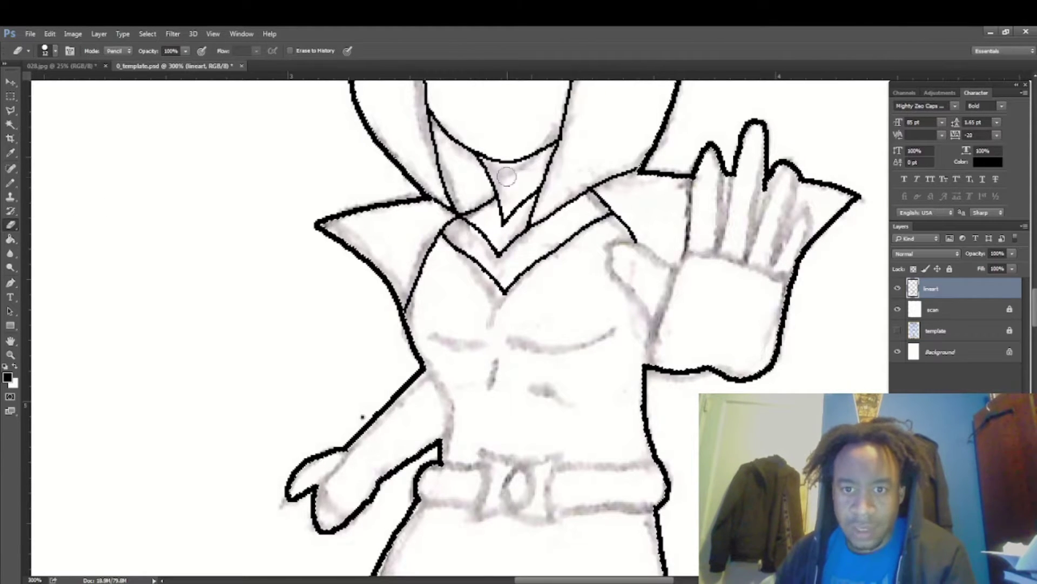
- Ink the raised hand's thumb, the outer edge of its first finger, and the palm outline with the Pencil
left_click(11, 183)
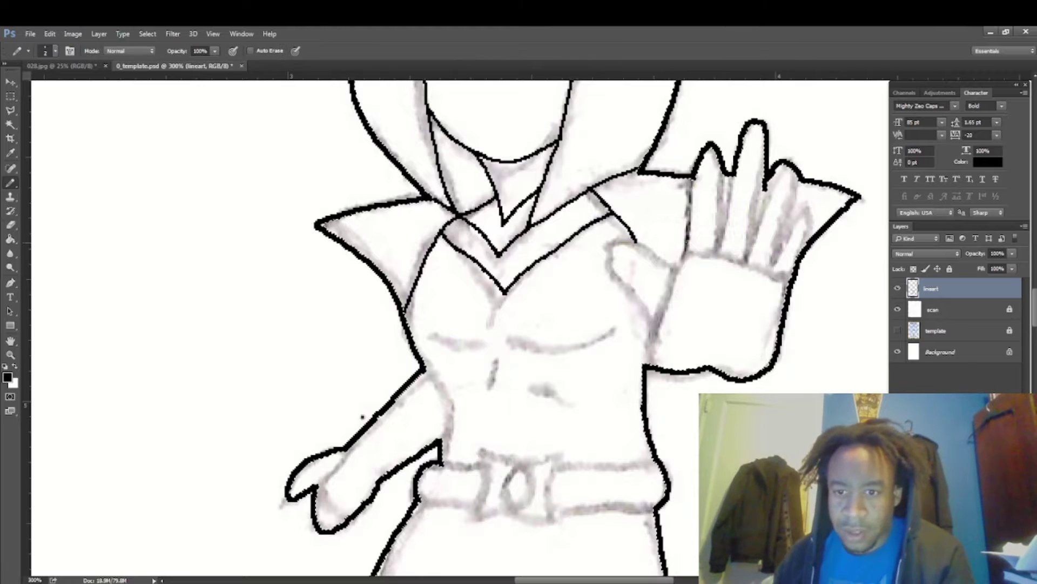
left_click_drag(692, 209, 628, 241)
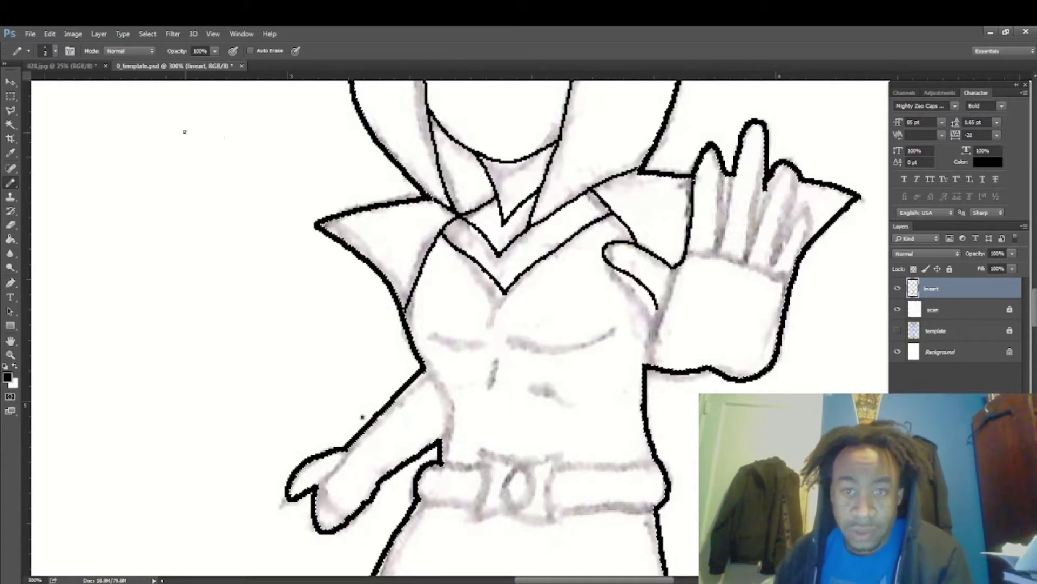
key("ctrl+z")
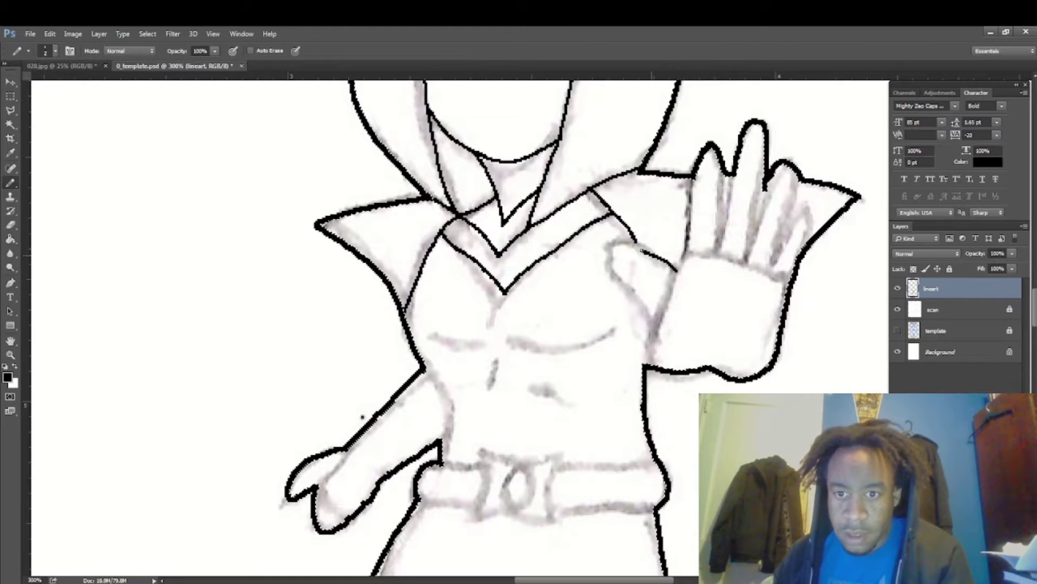
left_click_drag(657, 315, 639, 247)
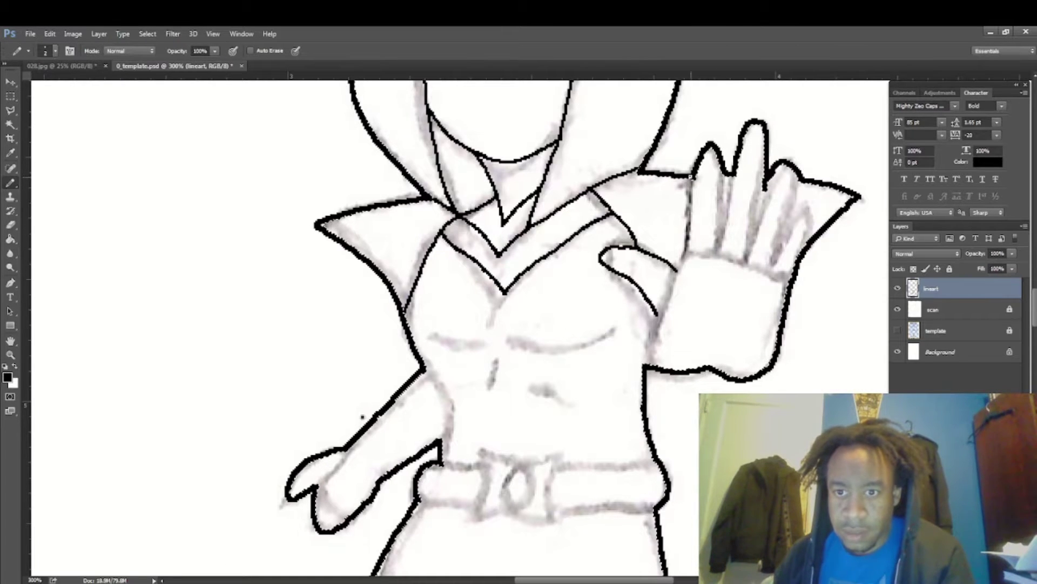
left_click_drag(691, 208, 686, 245)
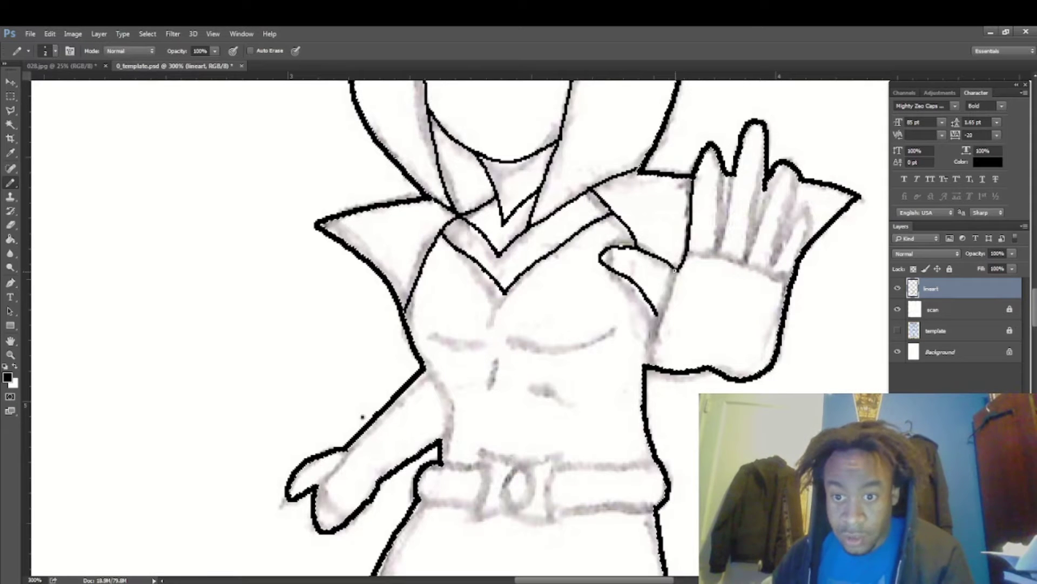
left_click_drag(670, 289, 655, 318)
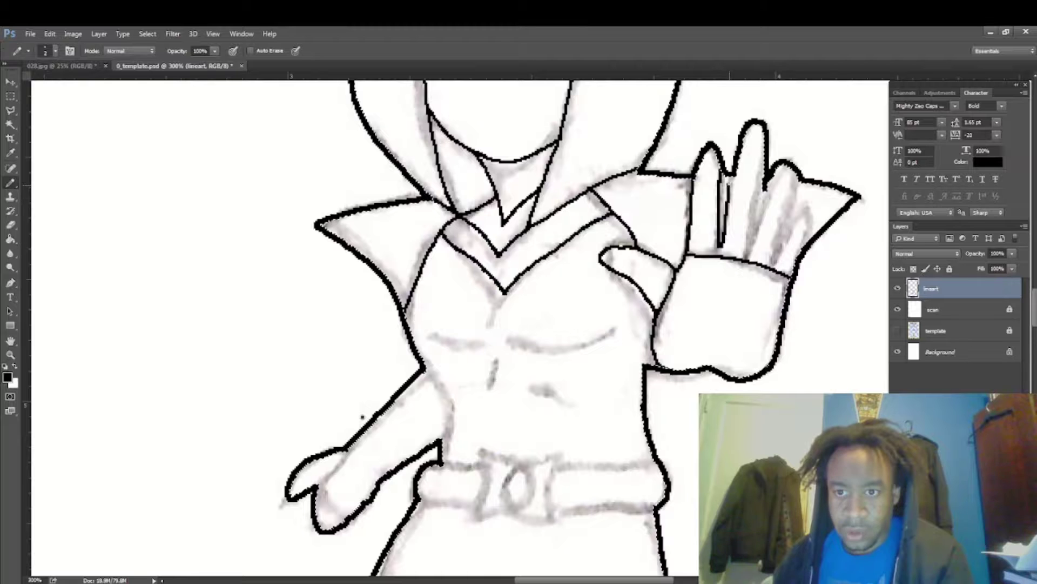
- Step back the uneven strokes between the raised hand's first two fingers and re-ink the narrow gap between them
left_click(50, 34)
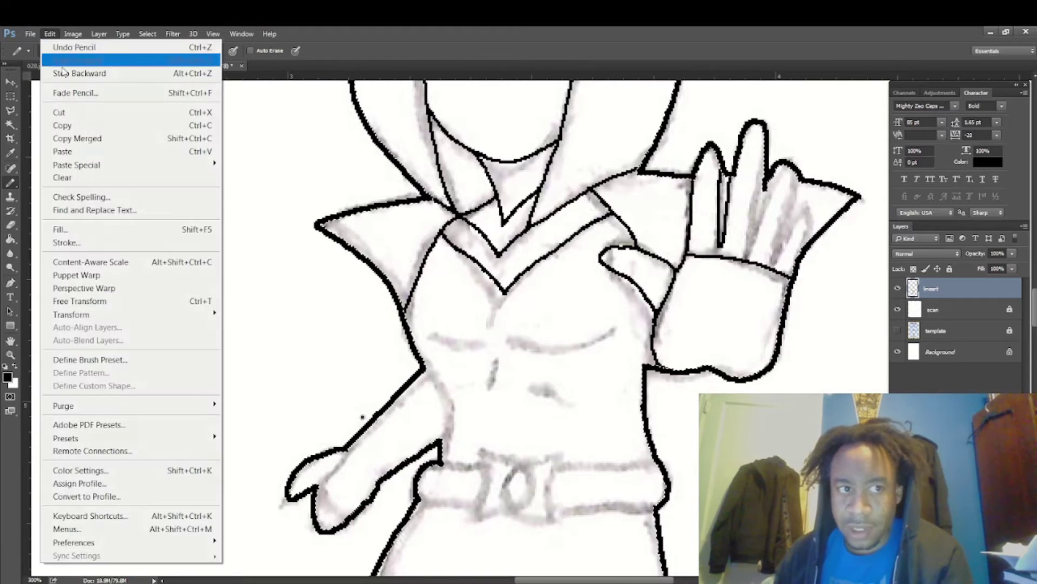
left_click(70, 74)
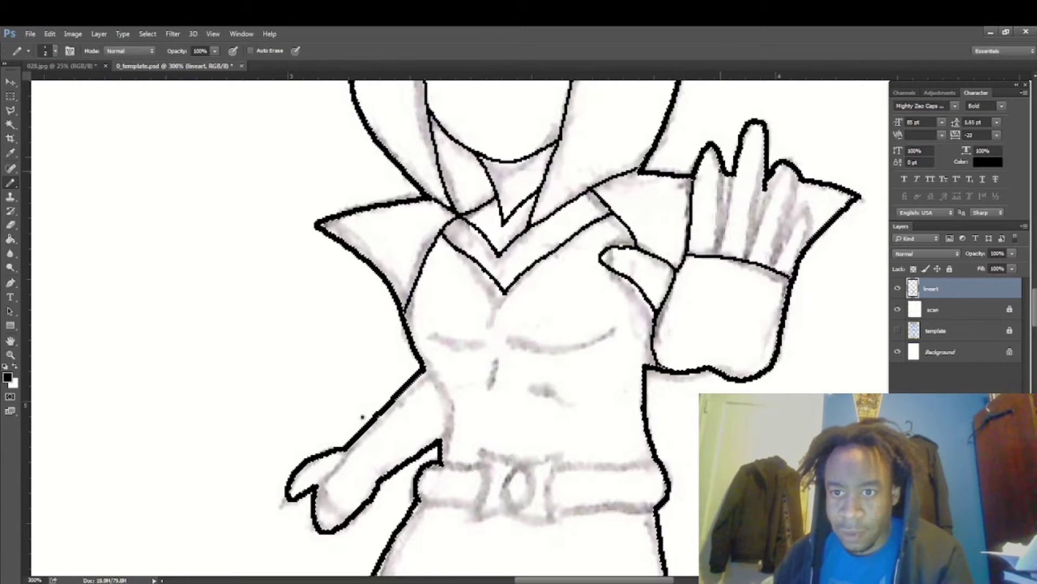
left_click(50, 34)
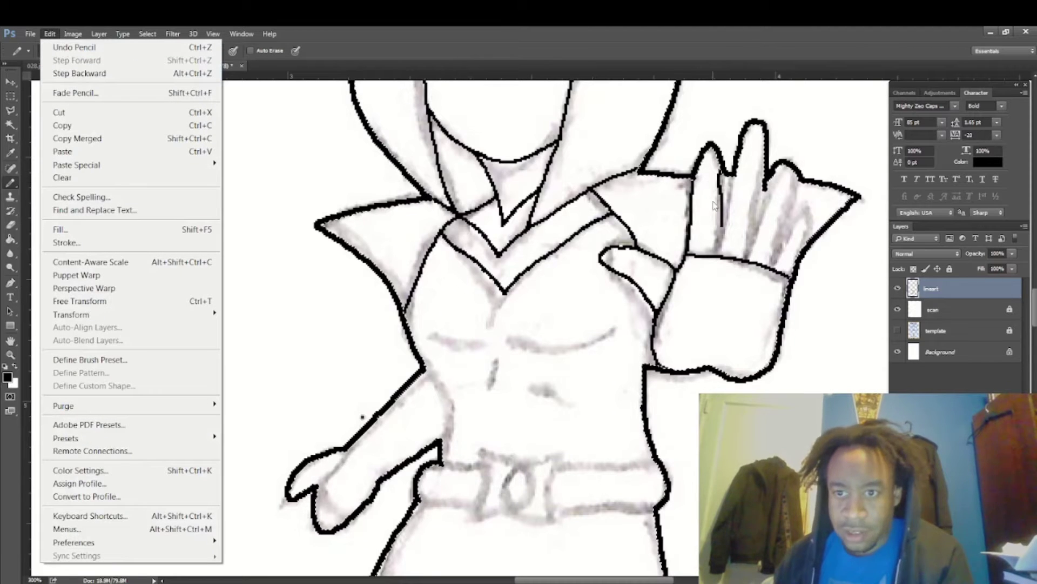
left_click(193, 75)
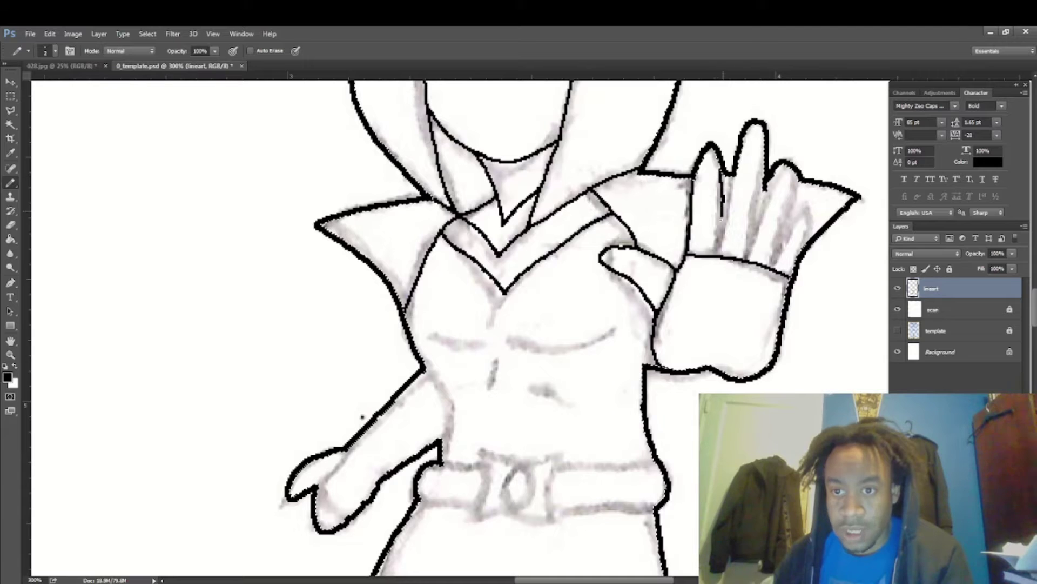
left_click_drag(731, 173, 719, 242)
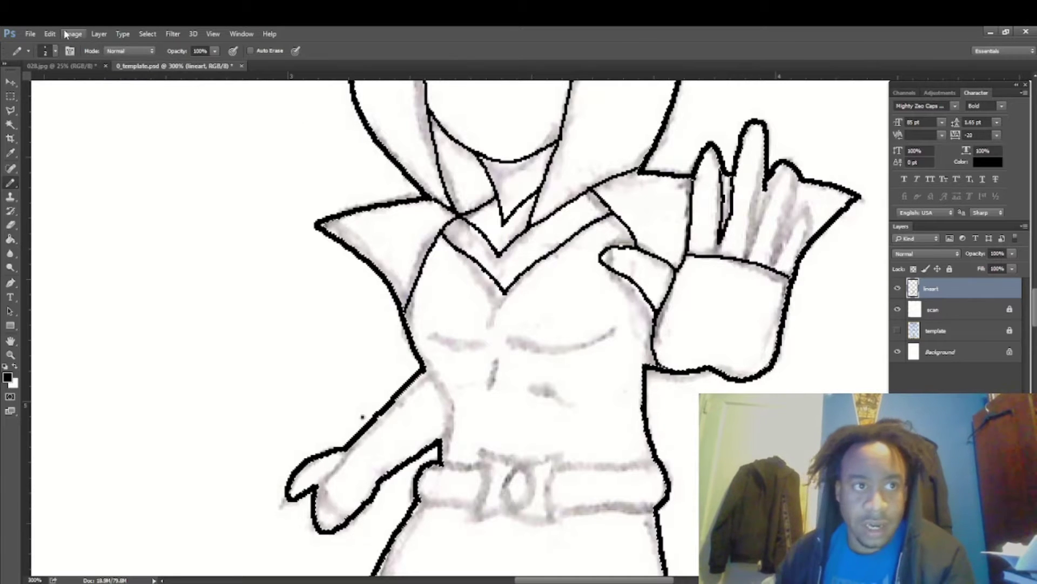
left_click(49, 34)
left_click(81, 69)
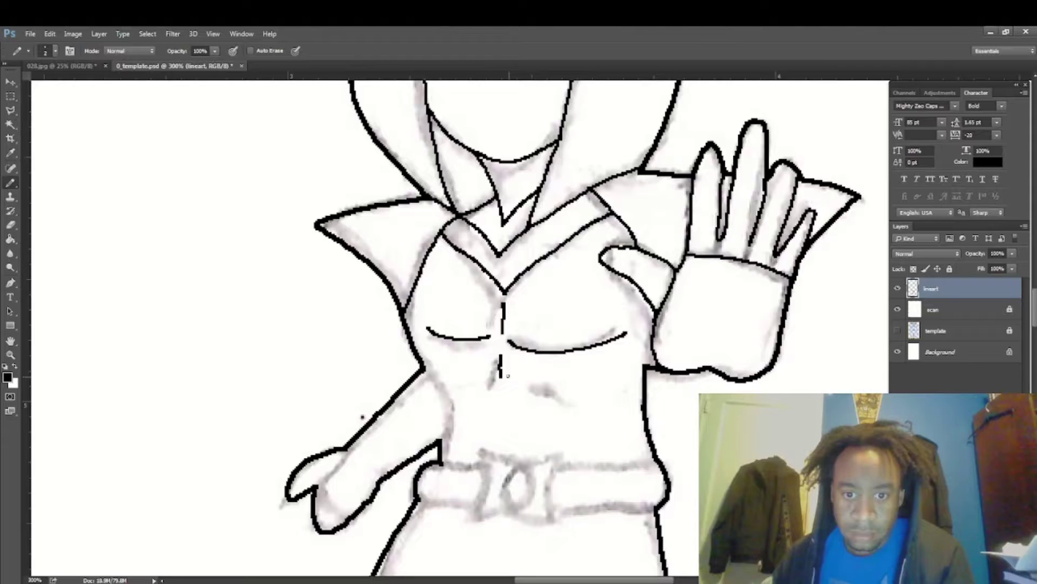
- Ink the abdomen lines and waist contour, plus the belt edges on both sides of the buckle
mouse_move(507, 374)
left_mouse_down()
mouse_move(547, 384)
mouse_move(474, 382)
mouse_move(498, 415)
left_mouse_up()
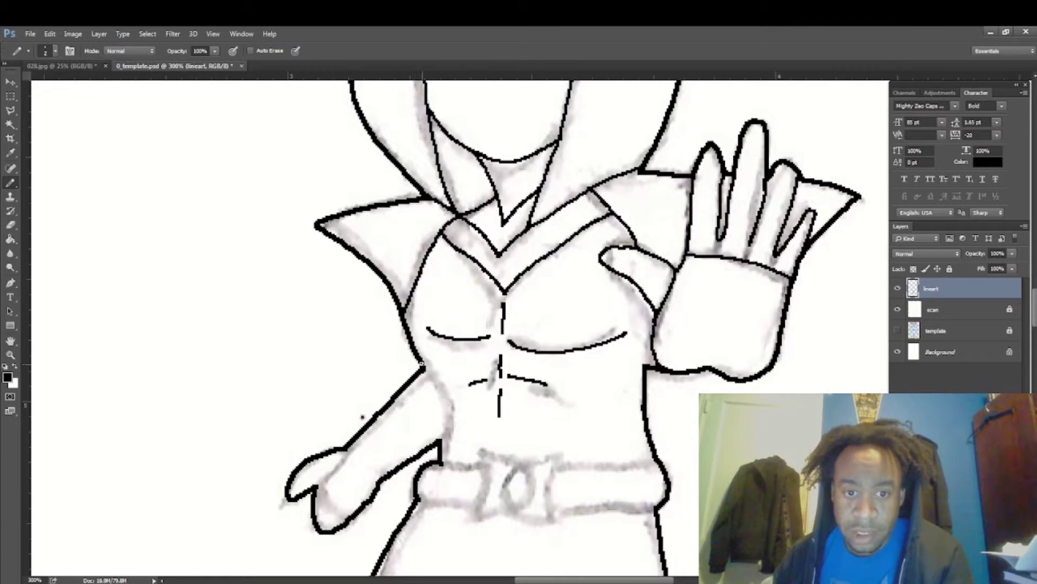
left_click_drag(432, 382, 440, 417)
left_click_drag(443, 250, 462, 250)
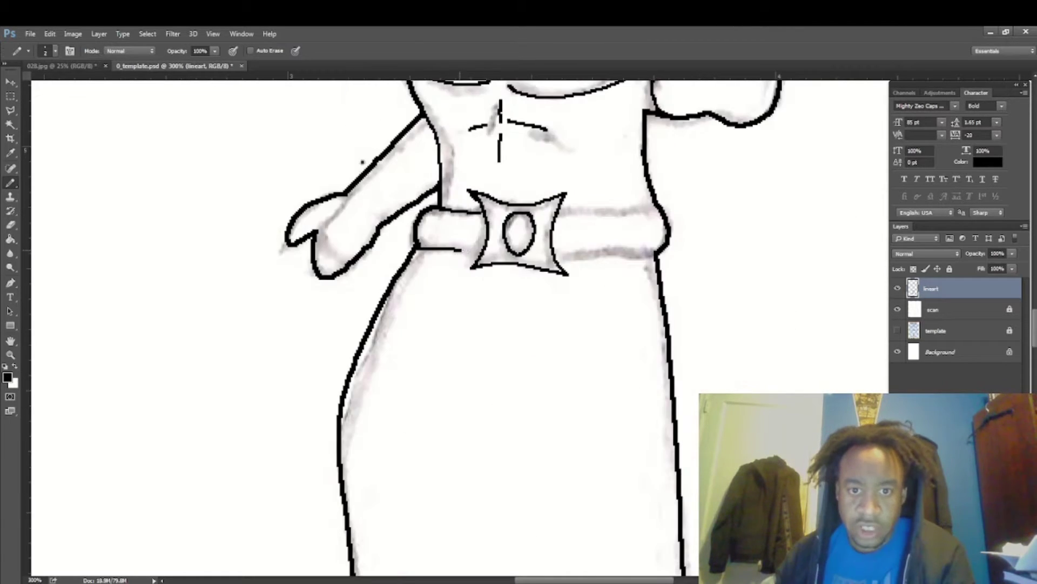
left_click_drag(556, 253, 637, 255)
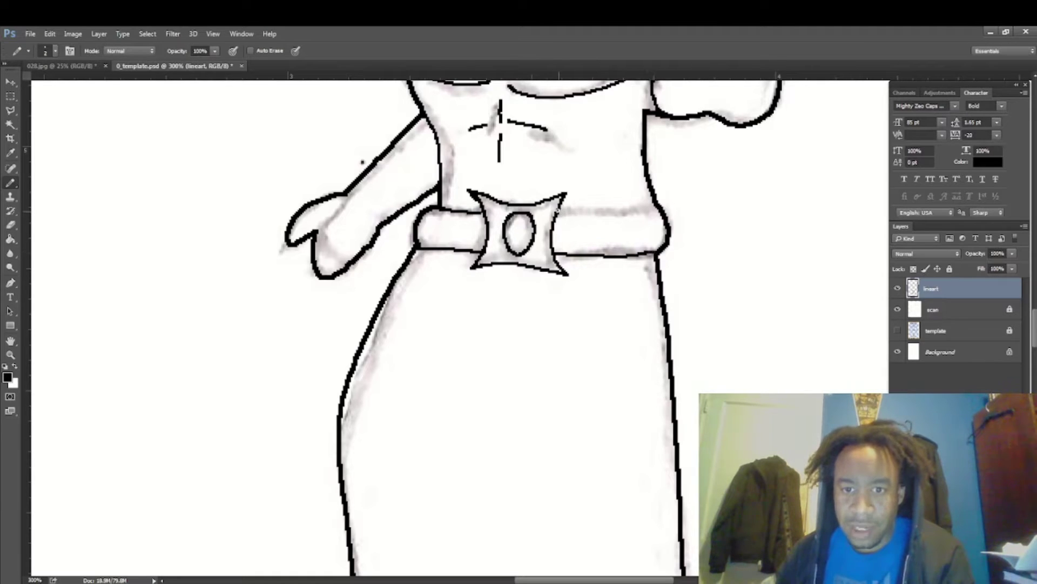
left_click_drag(584, 210, 658, 205)
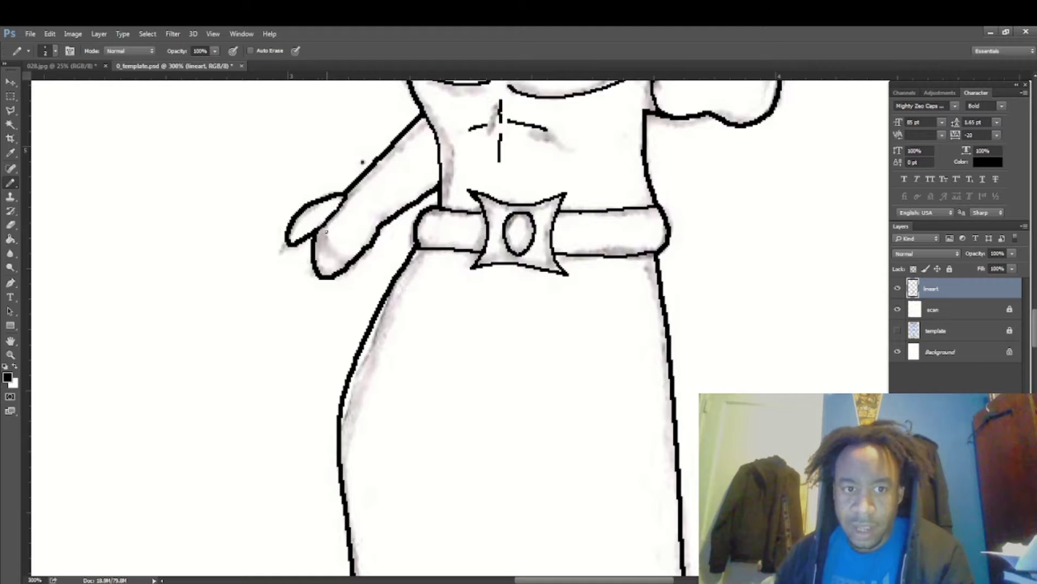
- Ink the cross line on the lowered hand and short crease lines along the lowered arm
left_click_drag(317, 237, 332, 254)
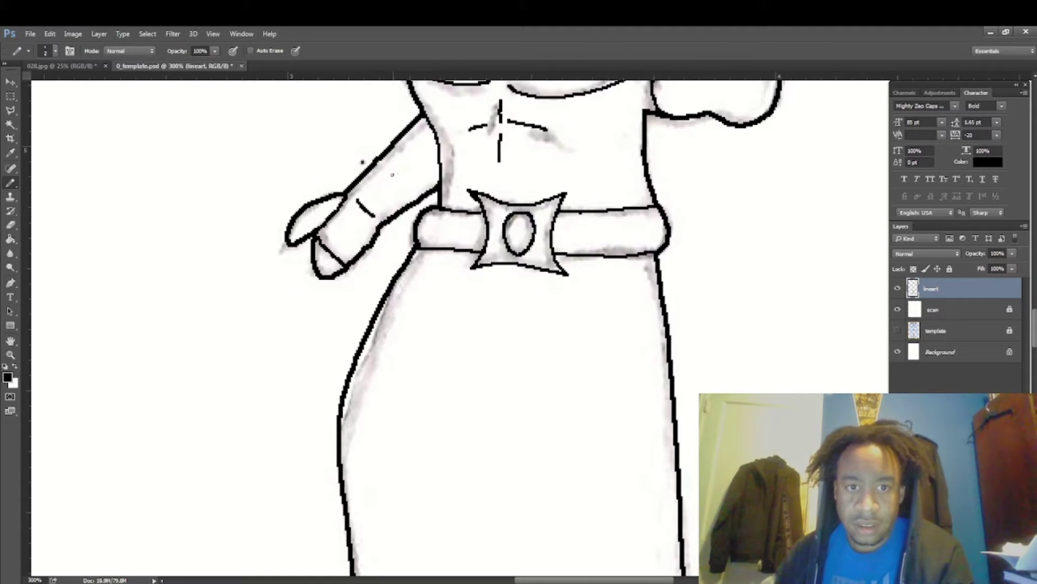
left_click_drag(381, 175, 404, 200)
left_click_drag(414, 139, 432, 168)
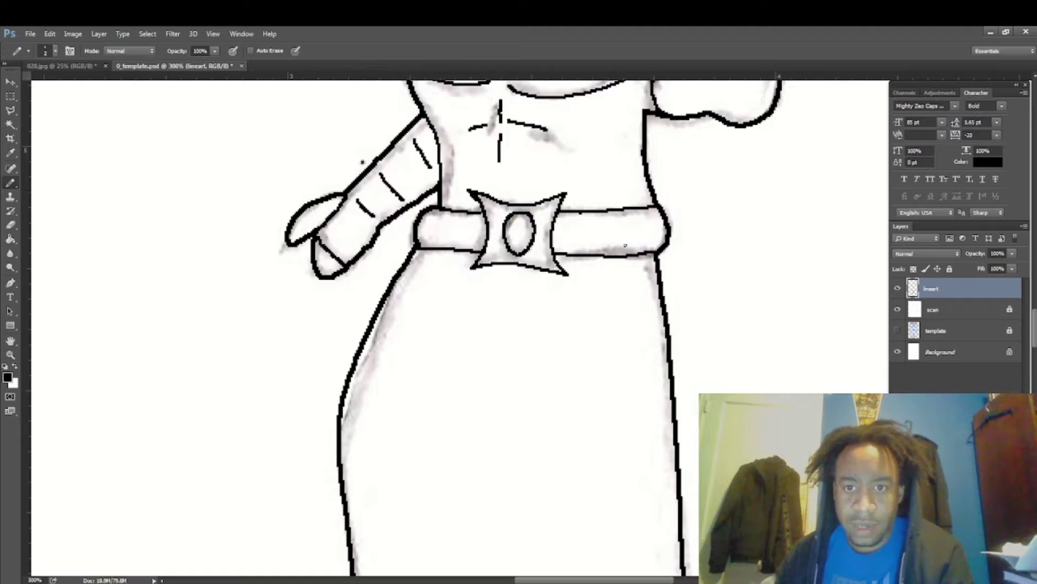
- Ink the standing figure's nose and the first outlines of both eyes
left_click_drag(1034, 328, 1033, 296)
left_click_drag(496, 288, 486, 331)
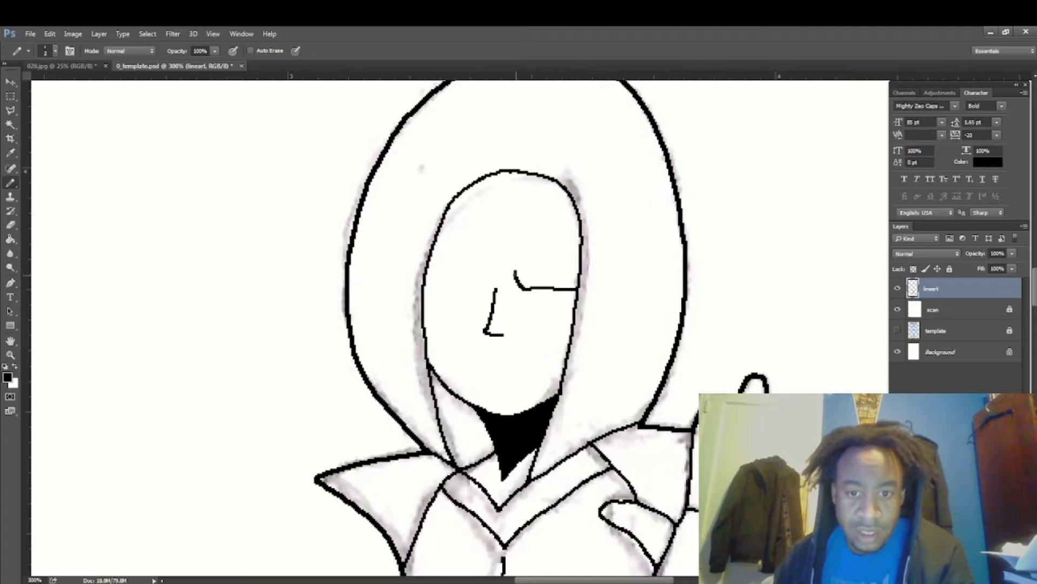
left_click_drag(543, 266, 567, 268)
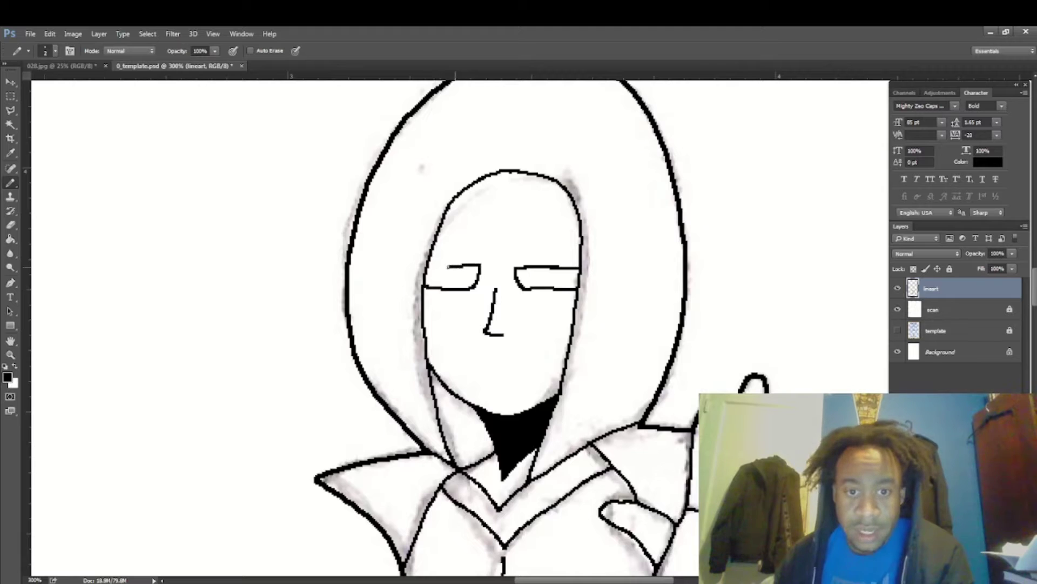
- Erase the rounded eye outlines and re-ink the eye on the viewer's left with a slanted inner corner
left_click(10, 225)
mouse_move(517, 257)
left_mouse_down()
mouse_move(544, 290)
mouse_move(560, 262)
mouse_move(559, 287)
mouse_move(566, 290)
left_mouse_up()
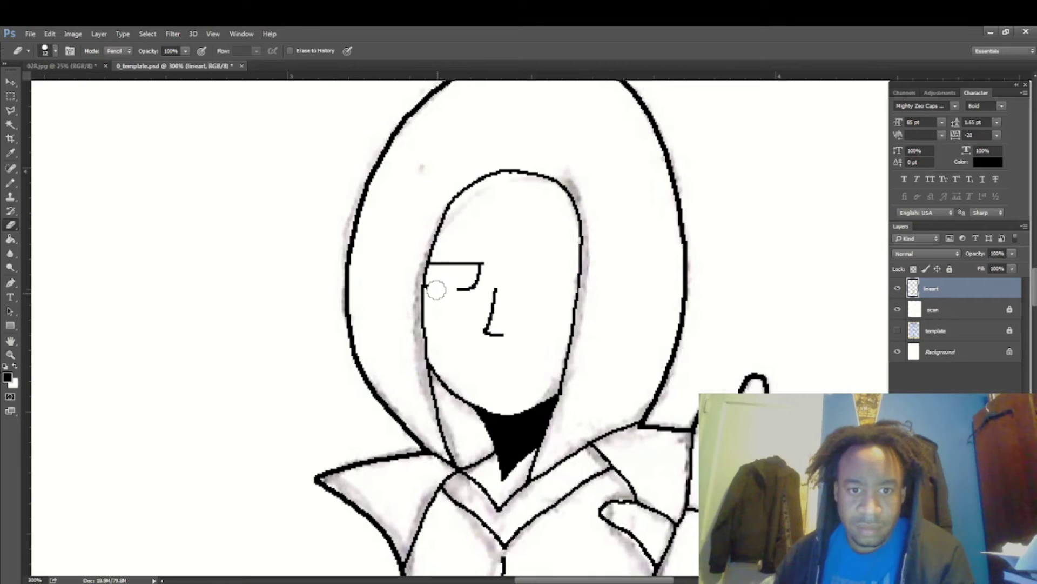
mouse_move(435, 289)
left_mouse_down()
mouse_move(471, 281)
mouse_move(483, 263)
left_mouse_up()
left_click(10, 183)
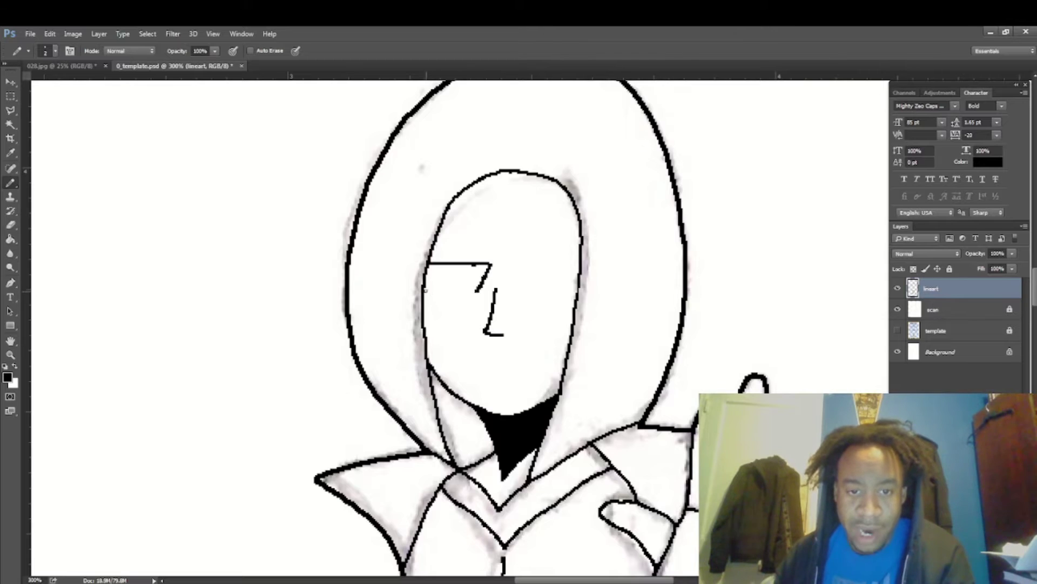
left_click_drag(423, 290, 466, 289)
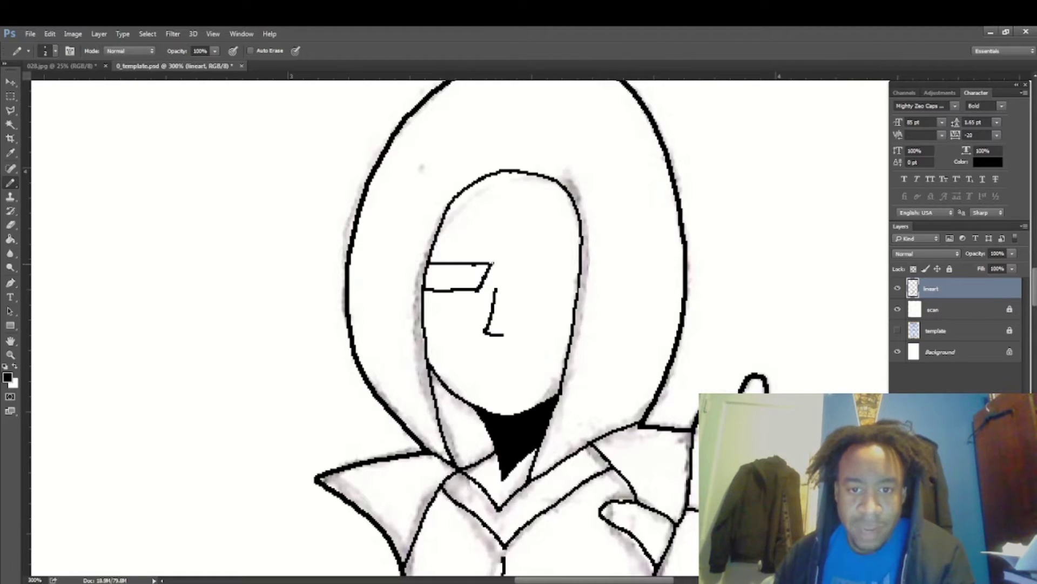
- Ink the eye on the viewer's right with the Pencil, using straight edges and a slanted inner corner to match the other eye
left_click(10, 225)
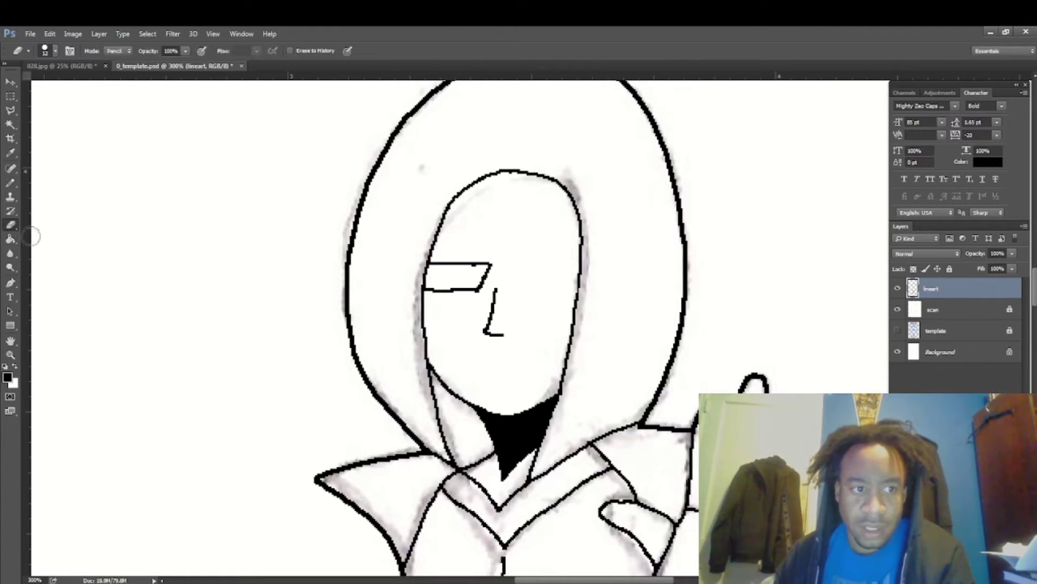
right_click(477, 276)
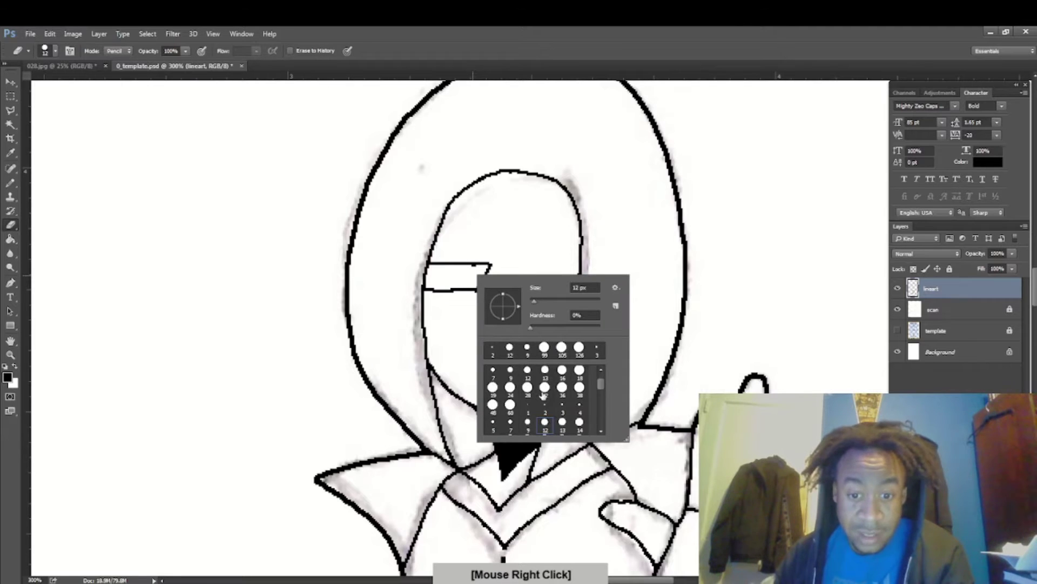
key("b")
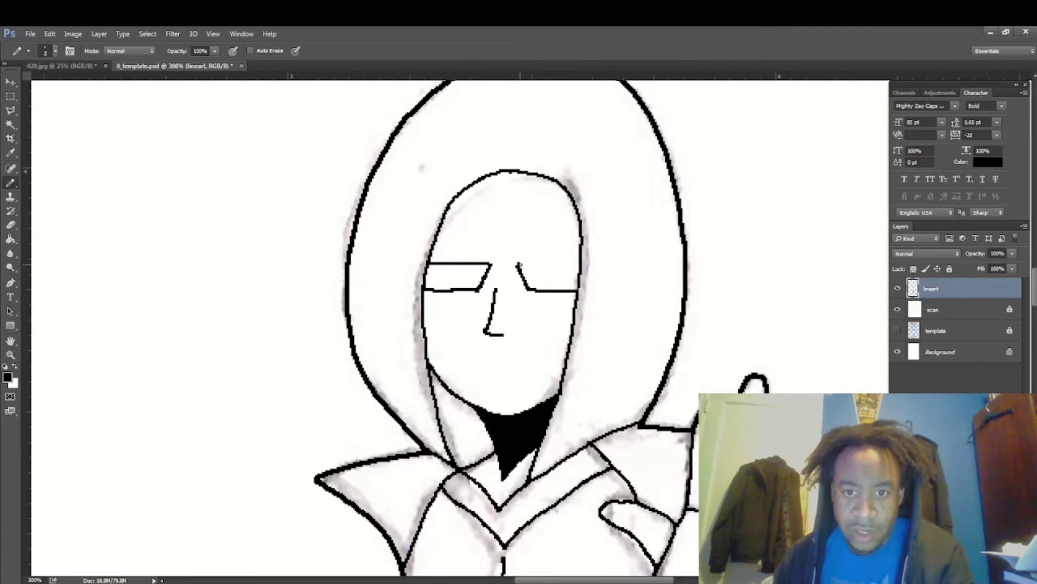
left_click_drag(517, 264, 574, 264)
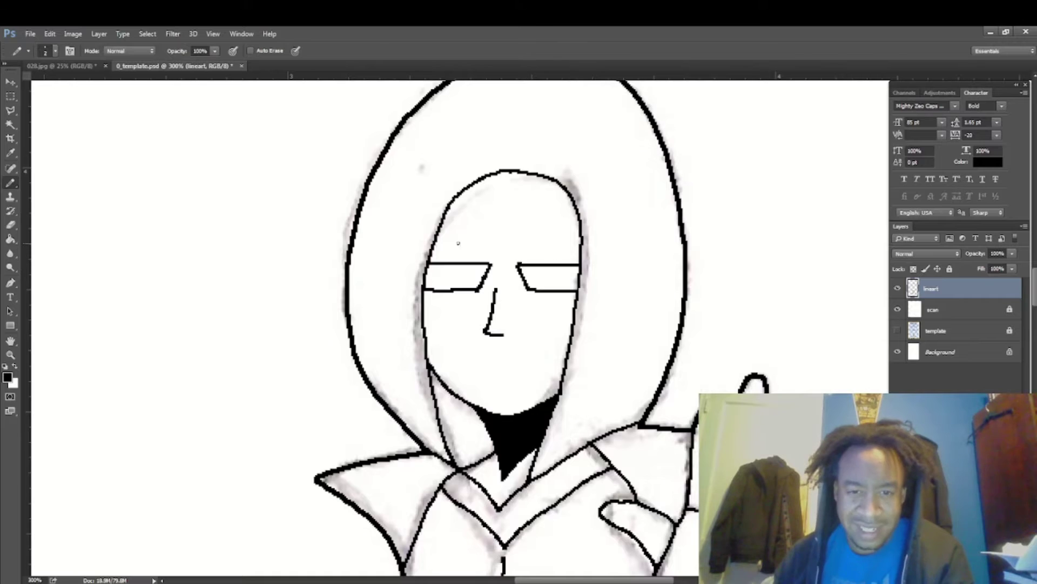
- Ink the standing figure's two slanted eyebrows and small mouth with the Pencil
right_click(453, 246)
left_click_drag(436, 243, 494, 254)
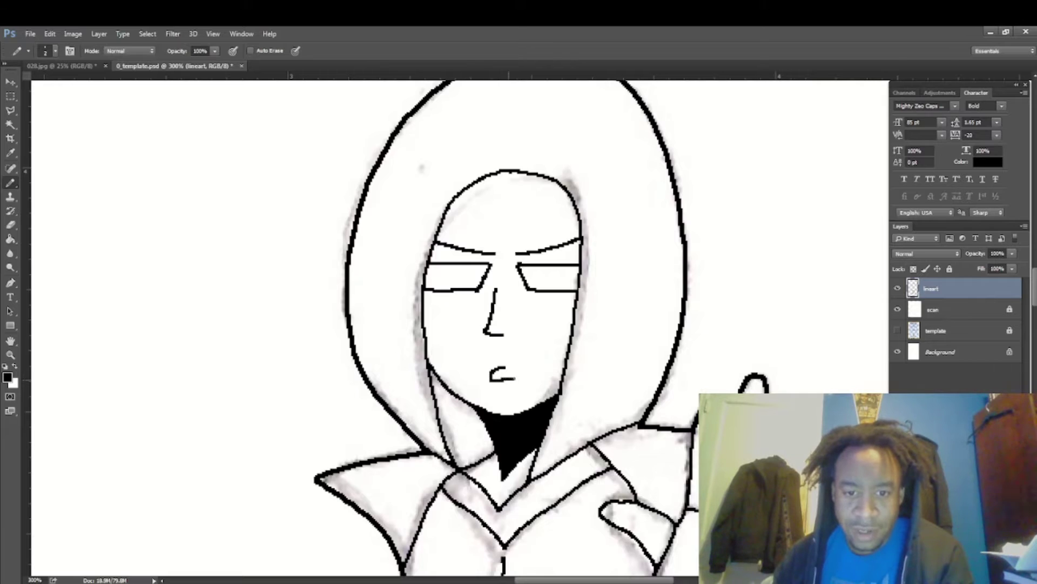
left_click_drag(492, 371, 528, 357)
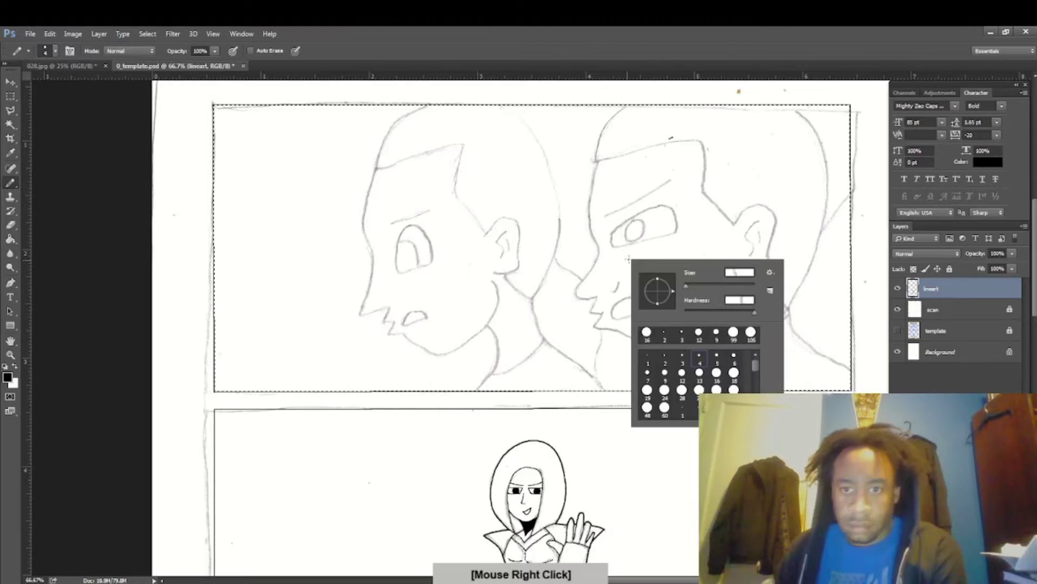
- Trace and stroke a Pen path over the larger head's face profile, jaw, neck and shoulder in the upper panel, and delete the path
key("p")
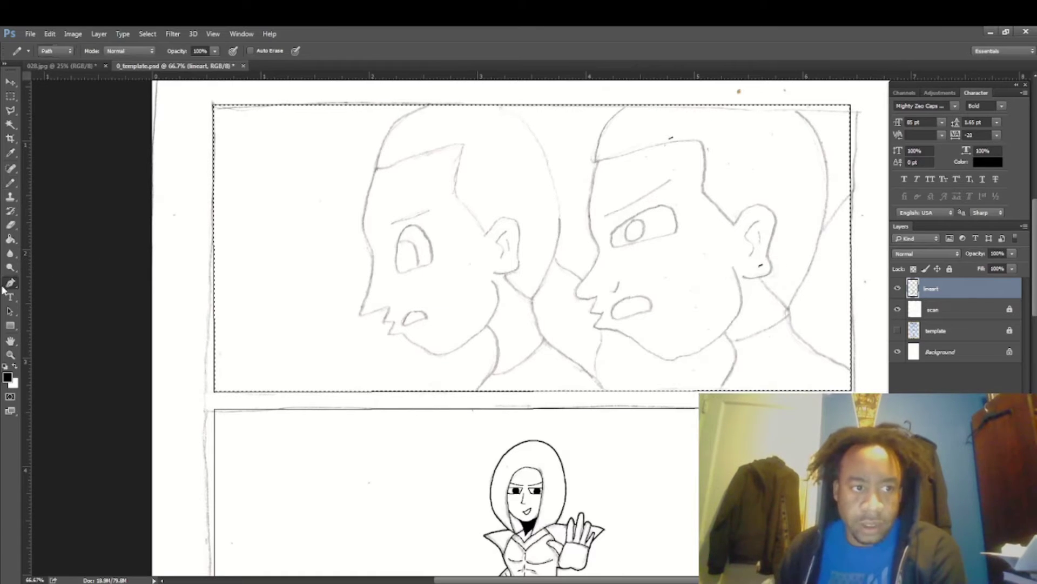
left_click(630, 101)
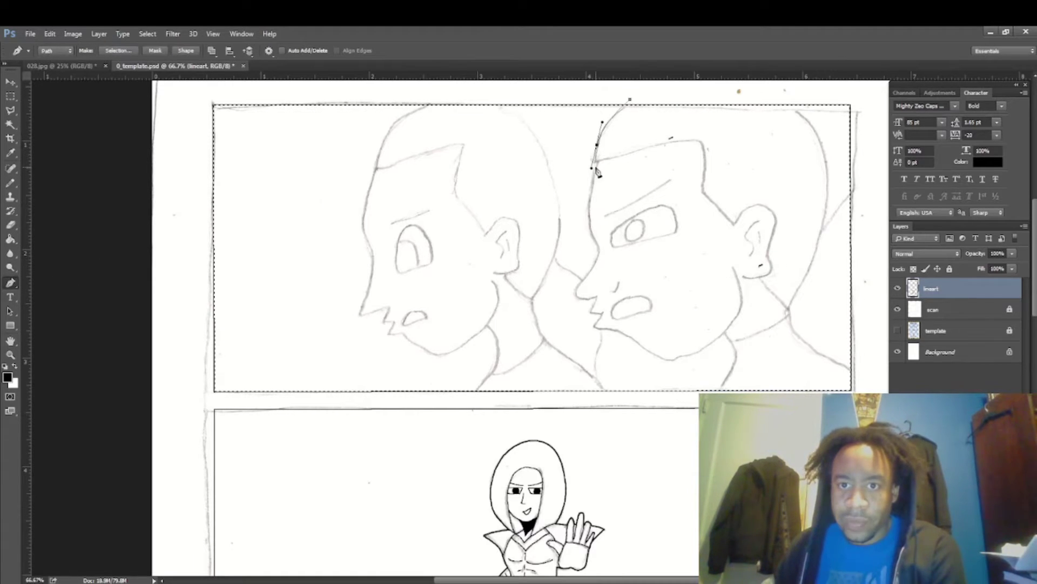
left_click_drag(594, 161, 591, 168)
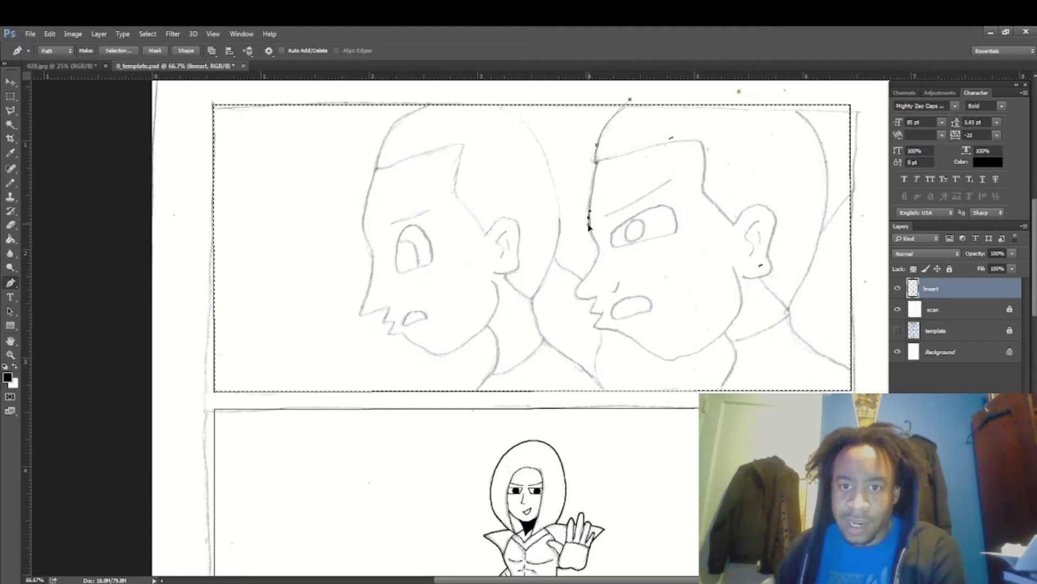
left_click_drag(595, 238, 597, 241)
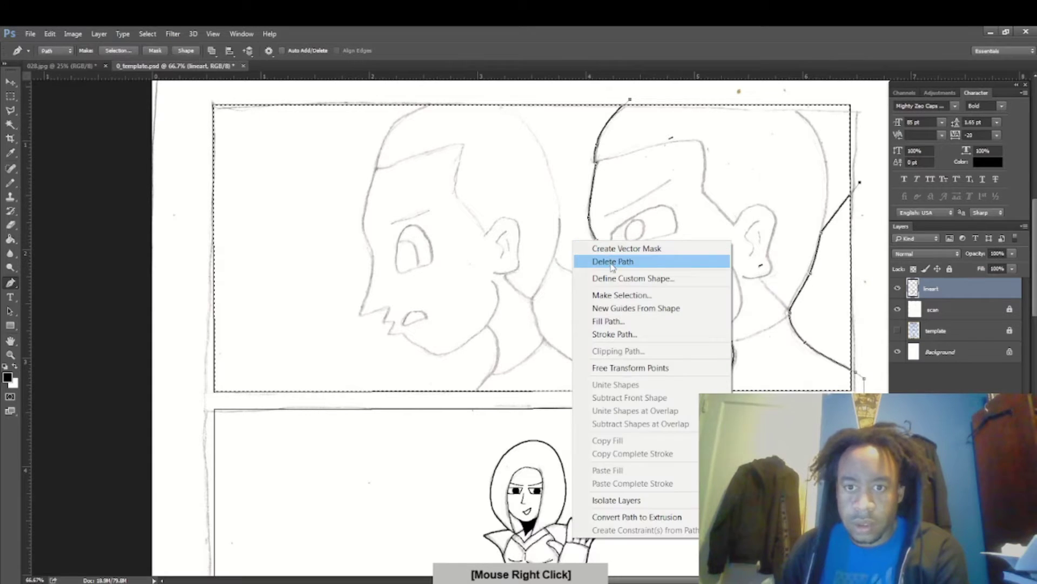
left_click(600, 262)
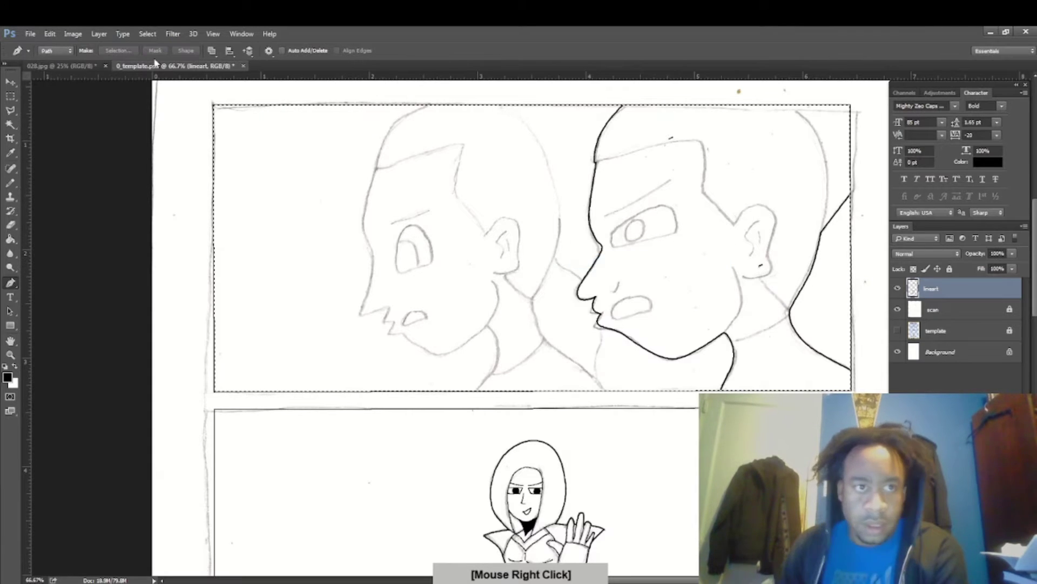
- Deselect the upper panel area and activate the Magic Wand tool
left_click(148, 33)
key("Escape")
key("w")
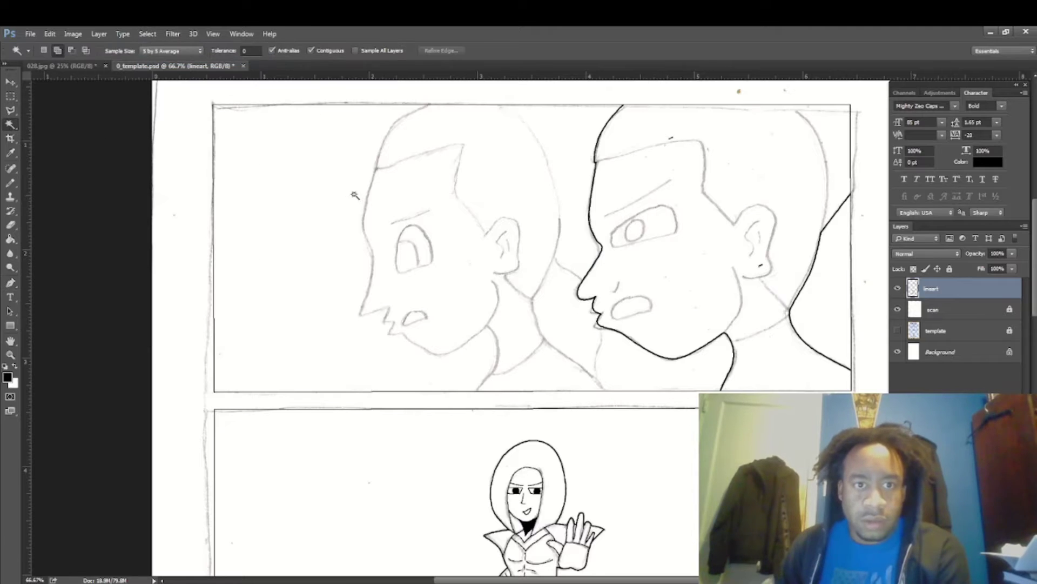
- Save the document as a new Photoshop file named 028.psd, replacing the template name
left_click(30, 33)
left_click(86, 182)
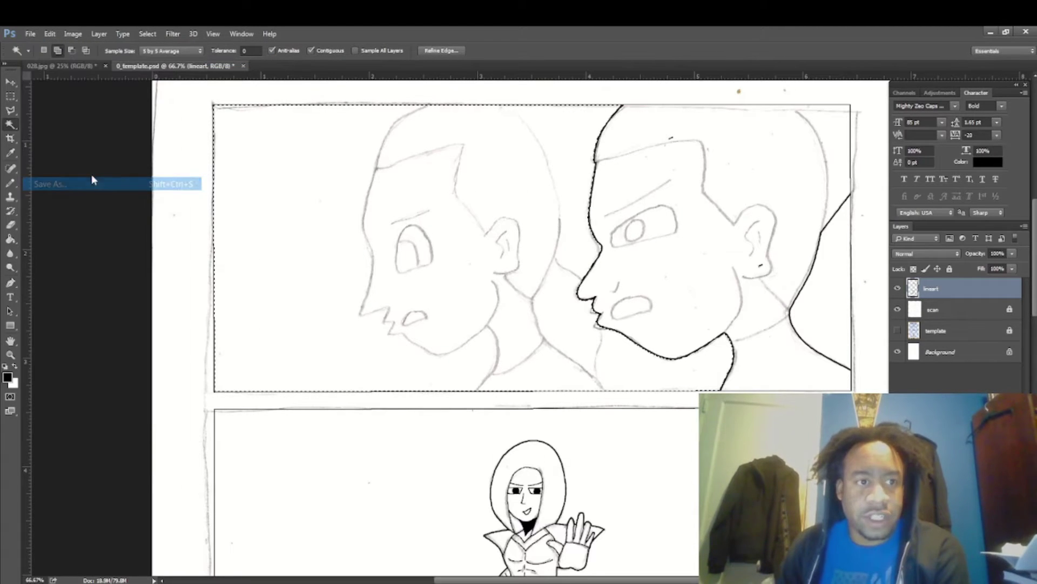
double_click(331, 294)
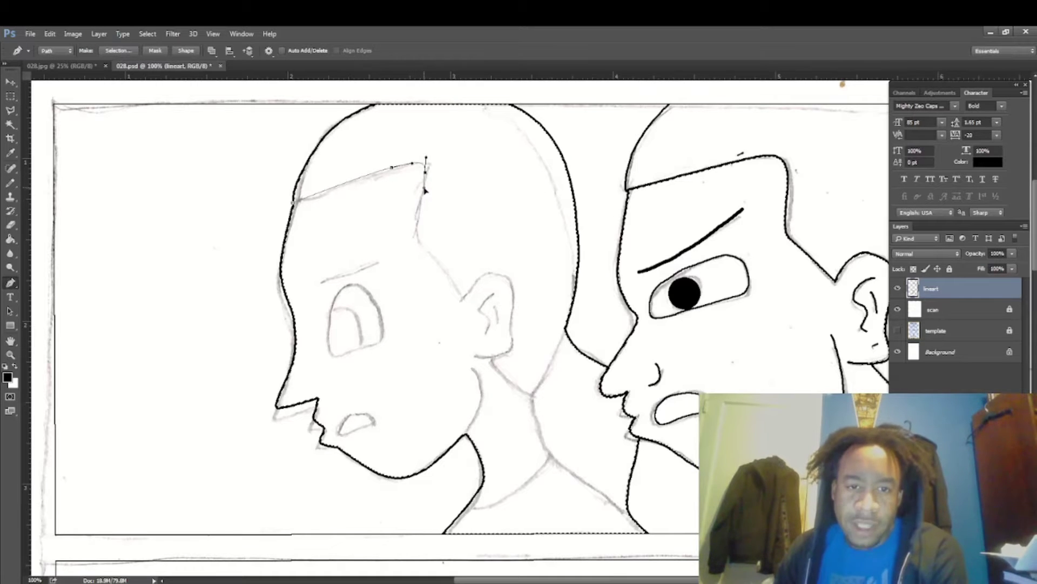
- Continue the Pen path along the smaller head's sideburn, around the ear and down the neck to the back of the head
left_click_drag(419, 236, 430, 248)
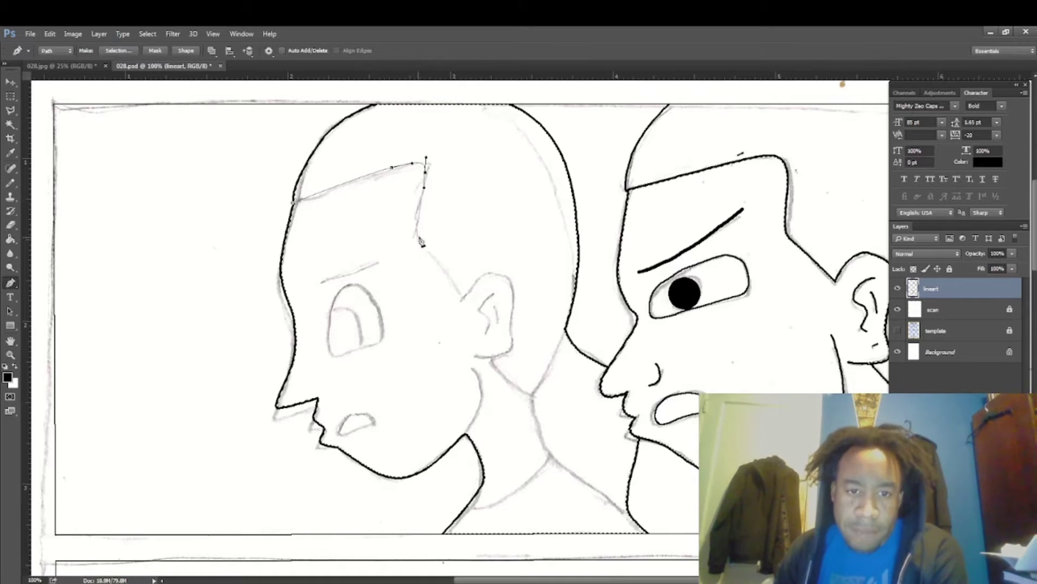
left_click(465, 296)
left_click_drag(494, 269, 504, 267)
left_click(513, 337)
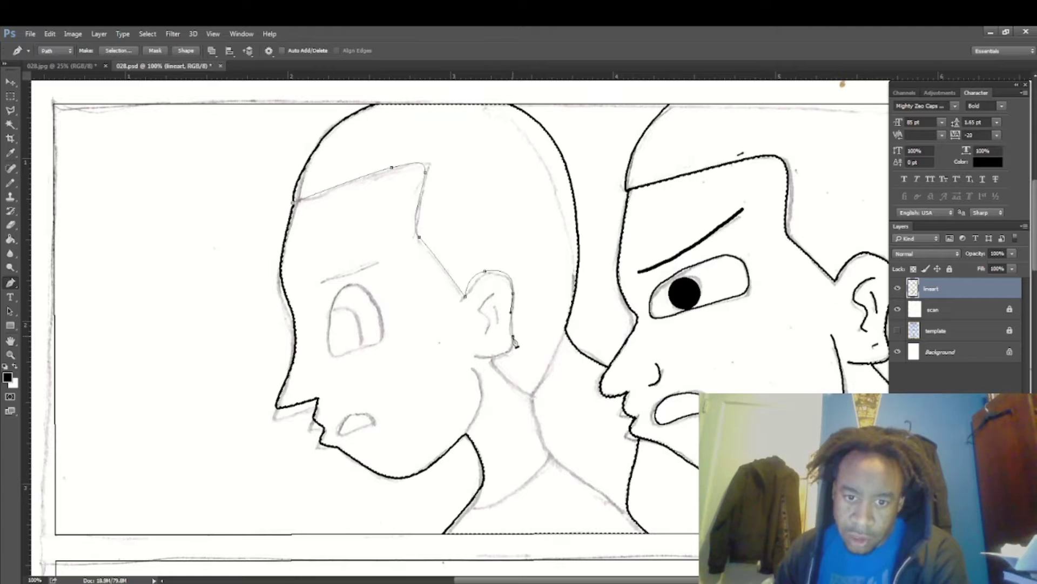
left_click(488, 357)
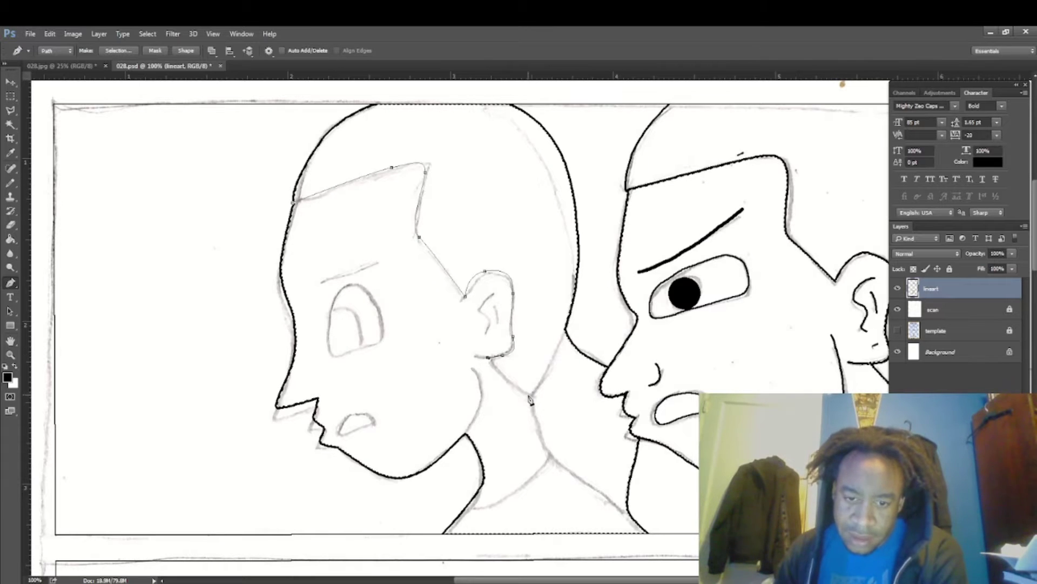
left_click(531, 399)
left_click(566, 331)
- Stroke the hairline, ear and neck path on the smaller head, delete the path and activate the Brush tool
right_click(562, 284)
left_click(606, 377)
left_click(602, 242)
right_click(562, 258)
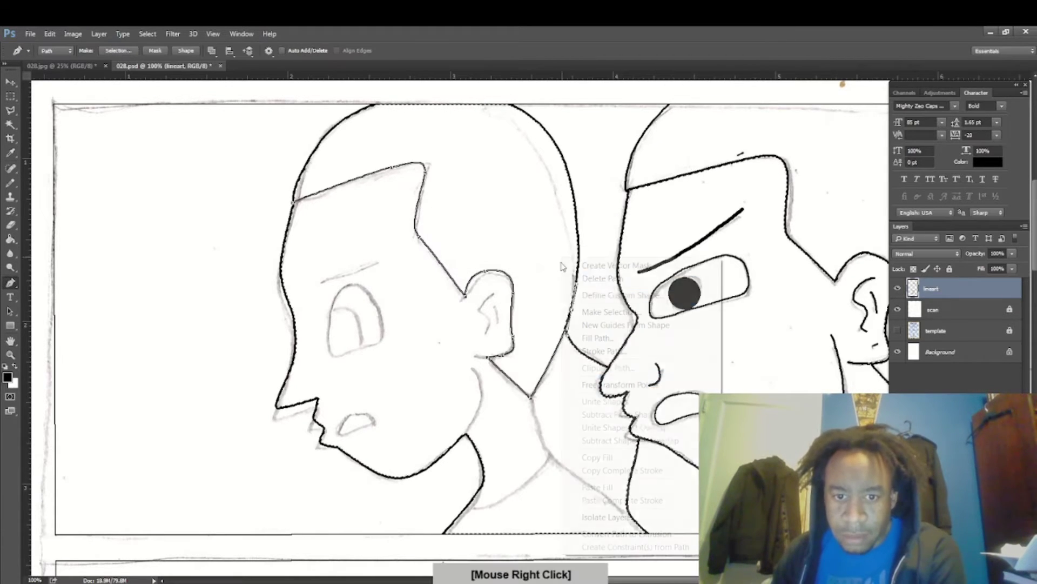
left_click(603, 279)
key("b")
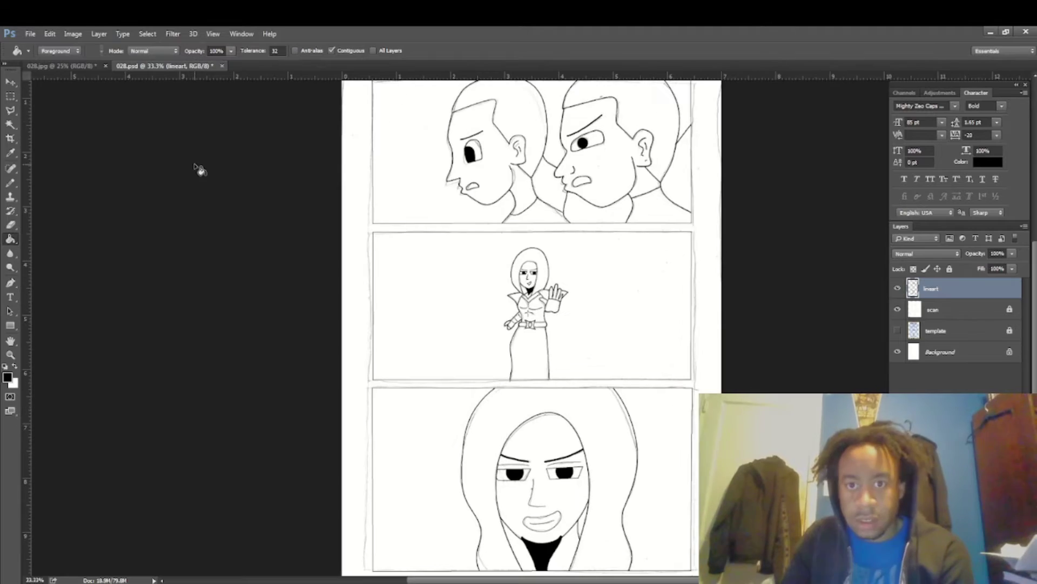
- Hide the scan layer, lock the lineart layer, and add a new empty layer between them
left_click(898, 309)
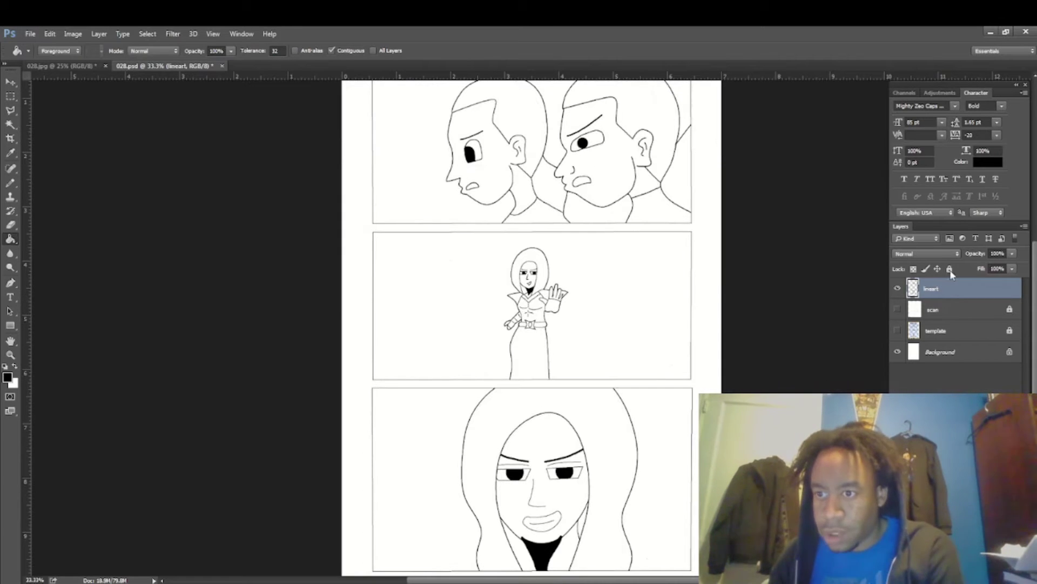
left_click(950, 269)
left_click(951, 309)
key("ctrl+shift+alt+n")
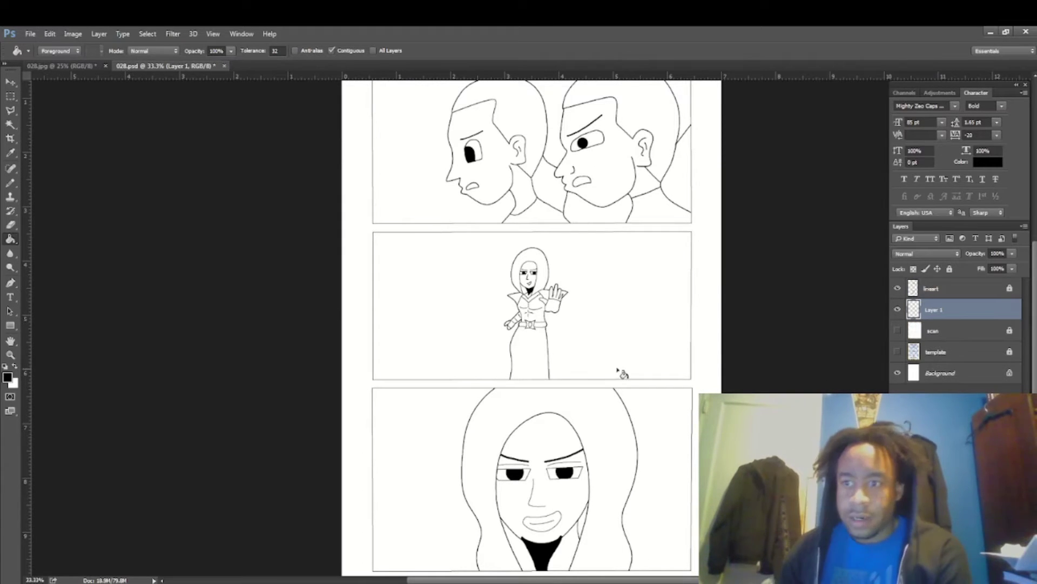
- Close 028.jpg without saving its changes and open color_palette.psd
left_click(106, 65)
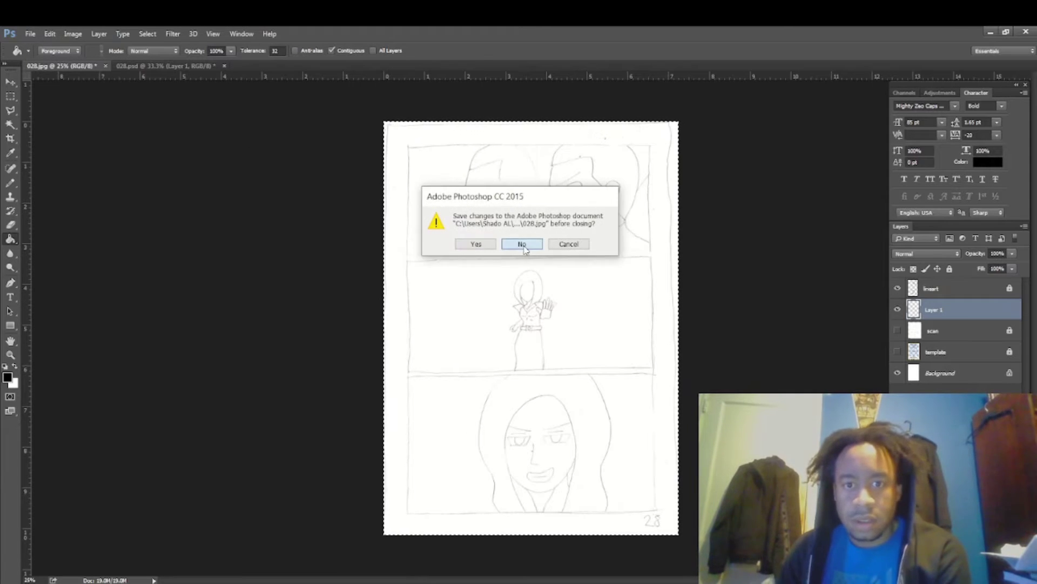
left_click(522, 244)
left_click(30, 33)
left_click(44, 58)
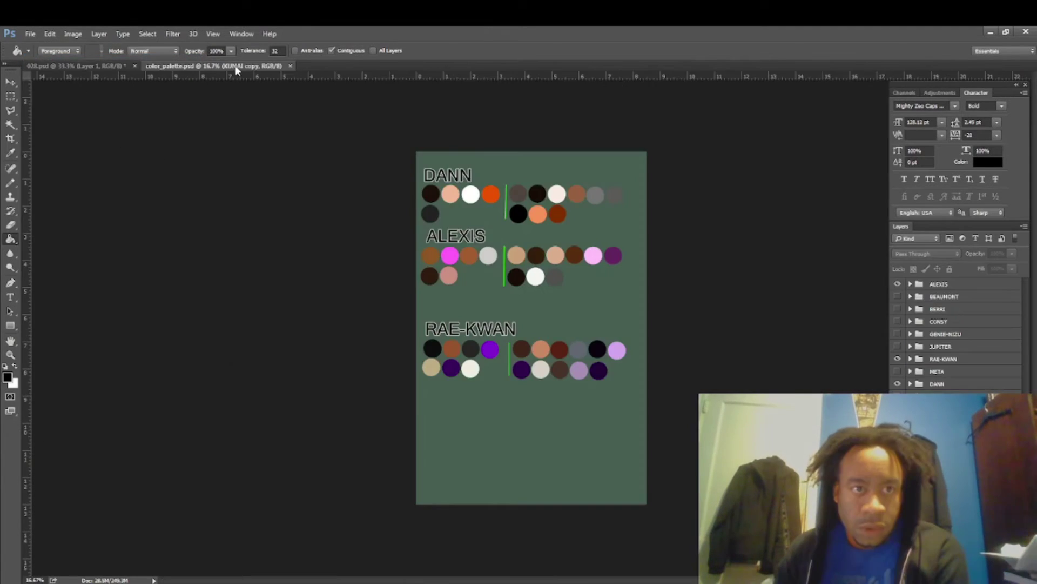
- Float color_palette.psd in its own window beside the comic page, hide the ALEXIS swatch group and show the VILE group
left_click_drag(238, 66, 168, 115)
left_click(898, 283)
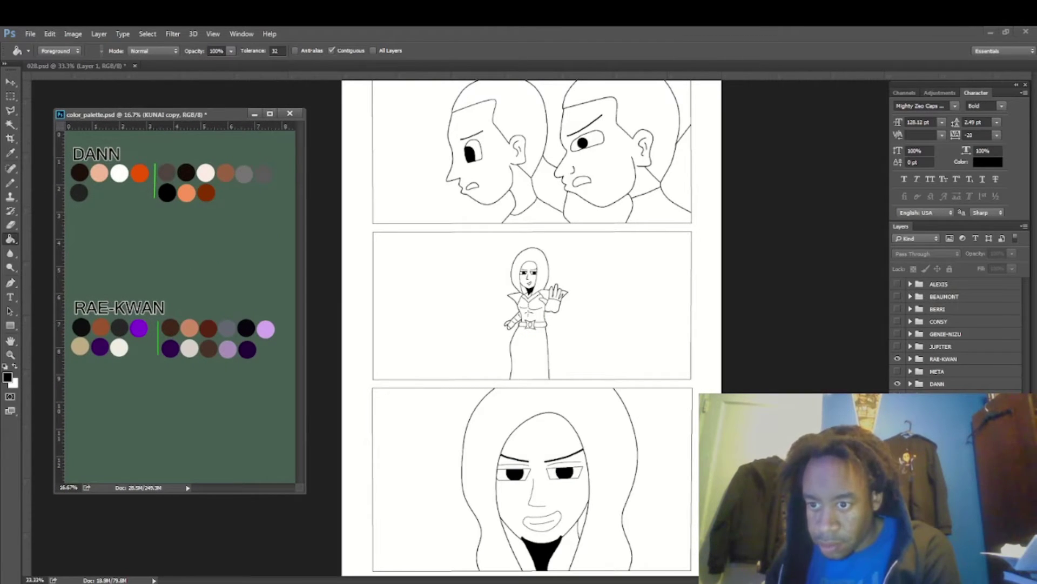
left_click(897, 396)
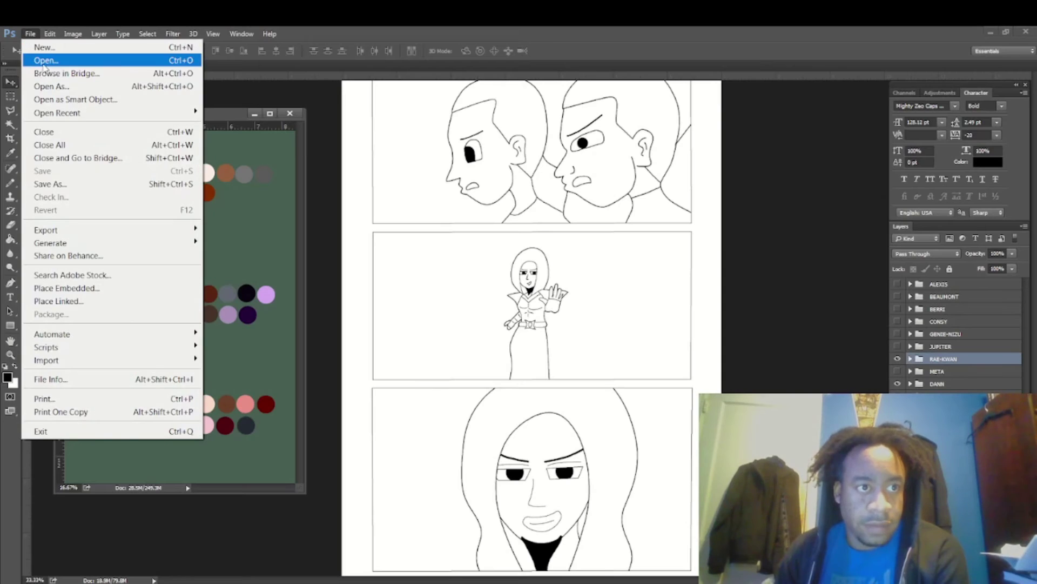
- Open the throne.png from the OFFICIAL_FIGHTER art/assets/art/environments folder
left_click(54, 61)
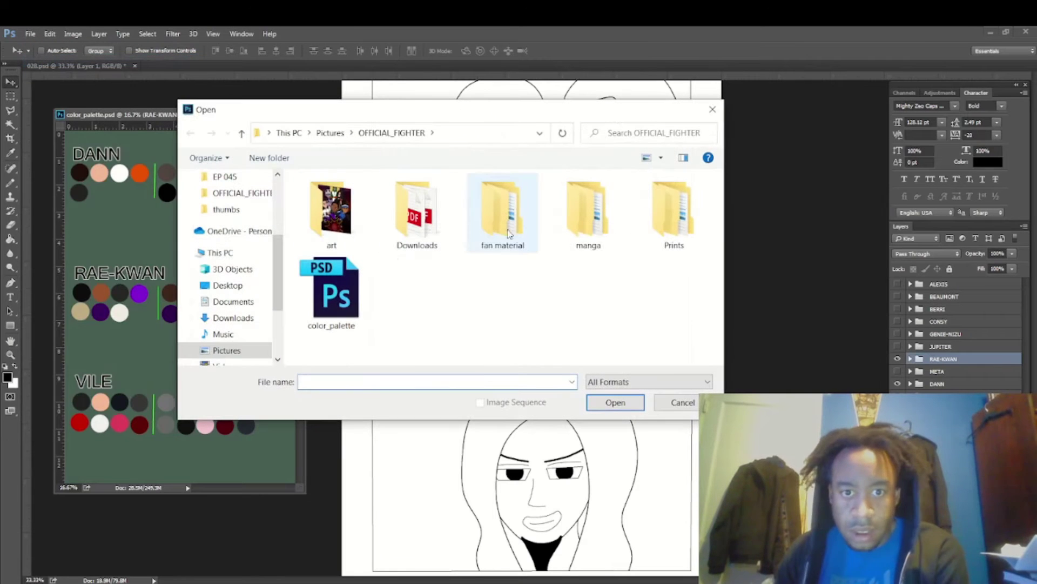
double_click(332, 213)
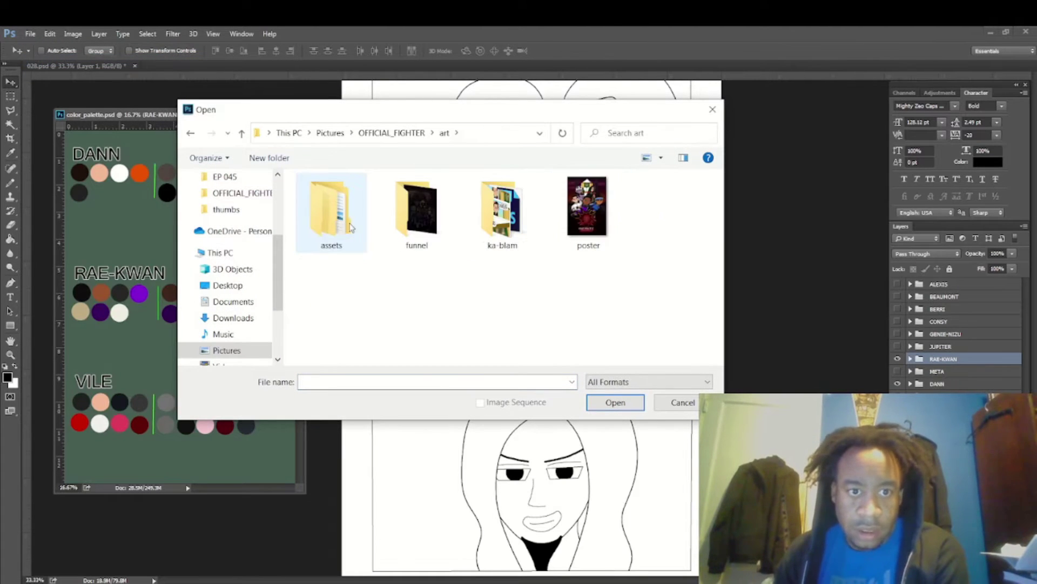
double_click(349, 226)
double_click(342, 231)
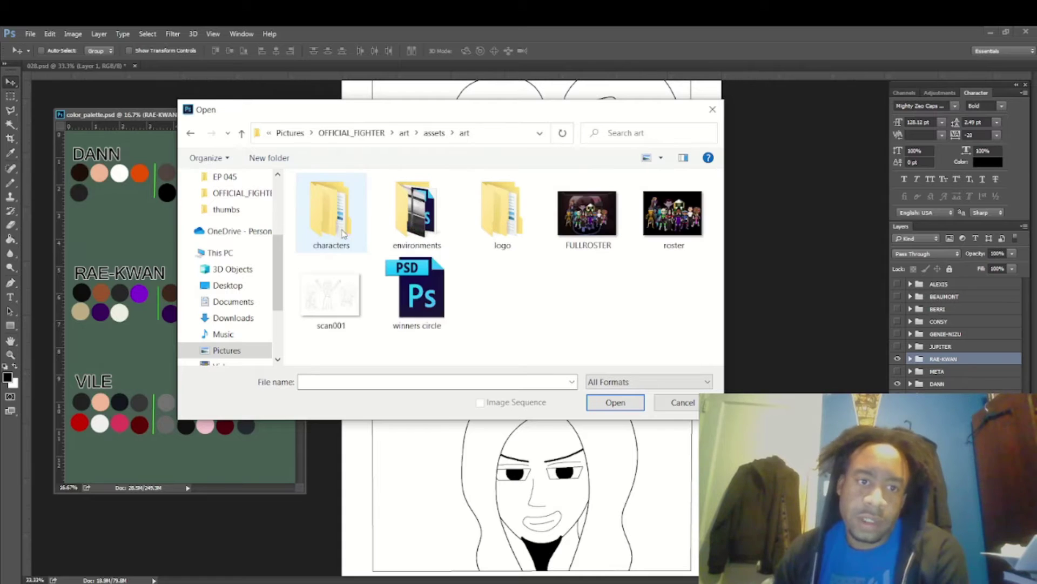
double_click(416, 213)
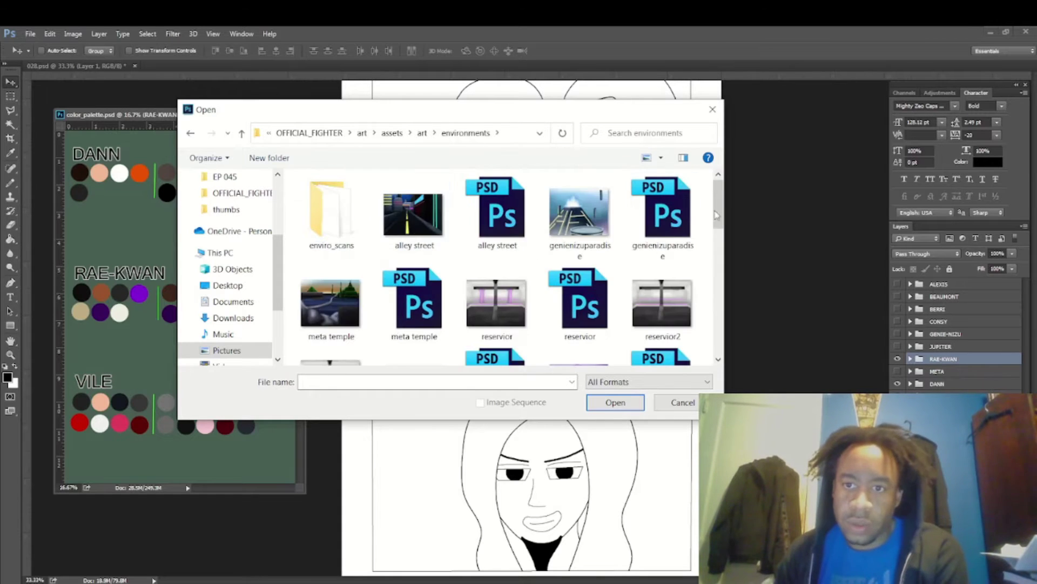
scroll(486, 270, "down", 10)
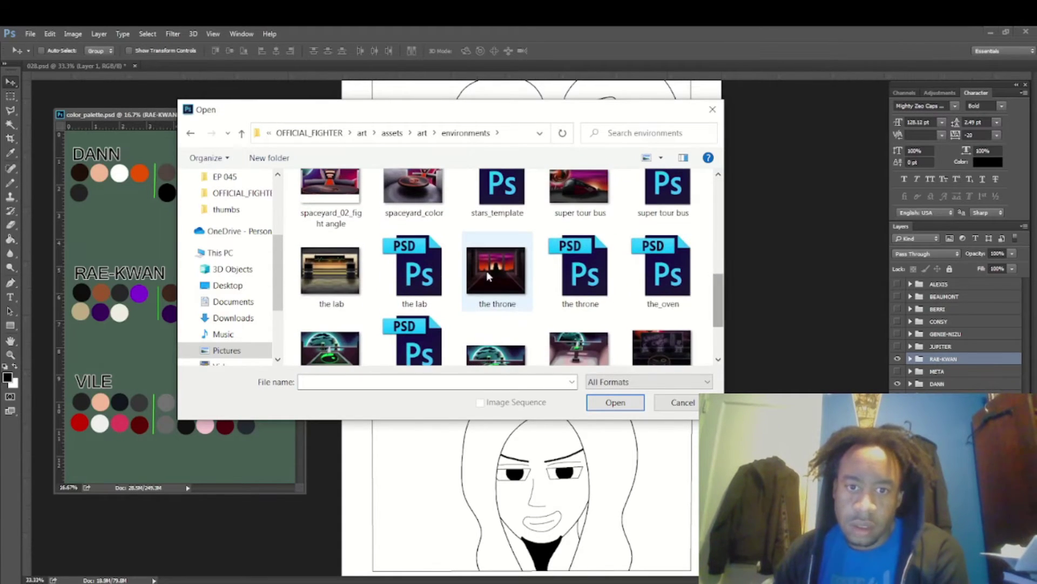
double_click(488, 274)
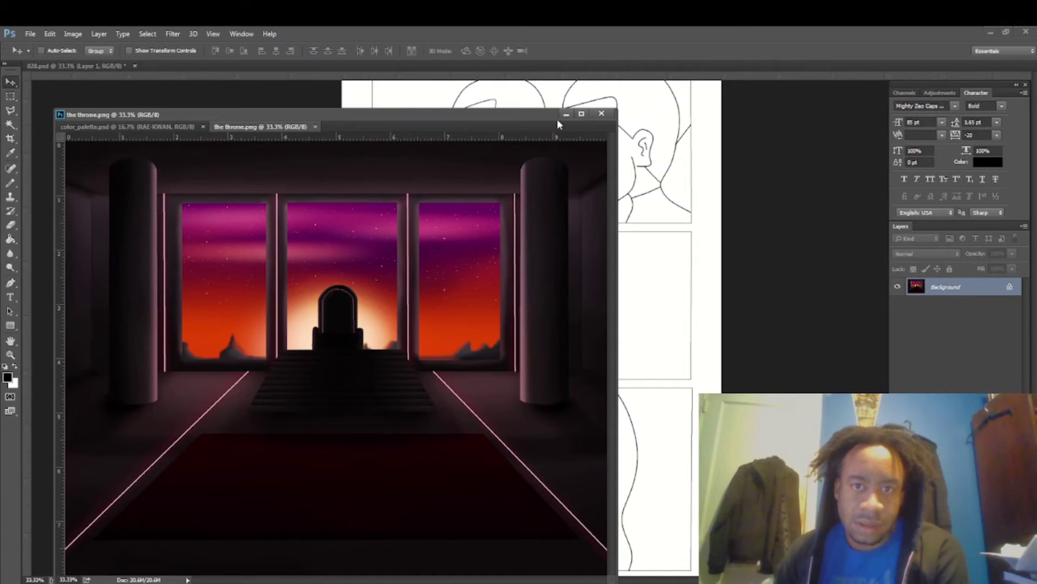
- Open the throne.psd from the environments folder and turn the throne group's visibility on
left_click(30, 34)
left_click(44, 60)
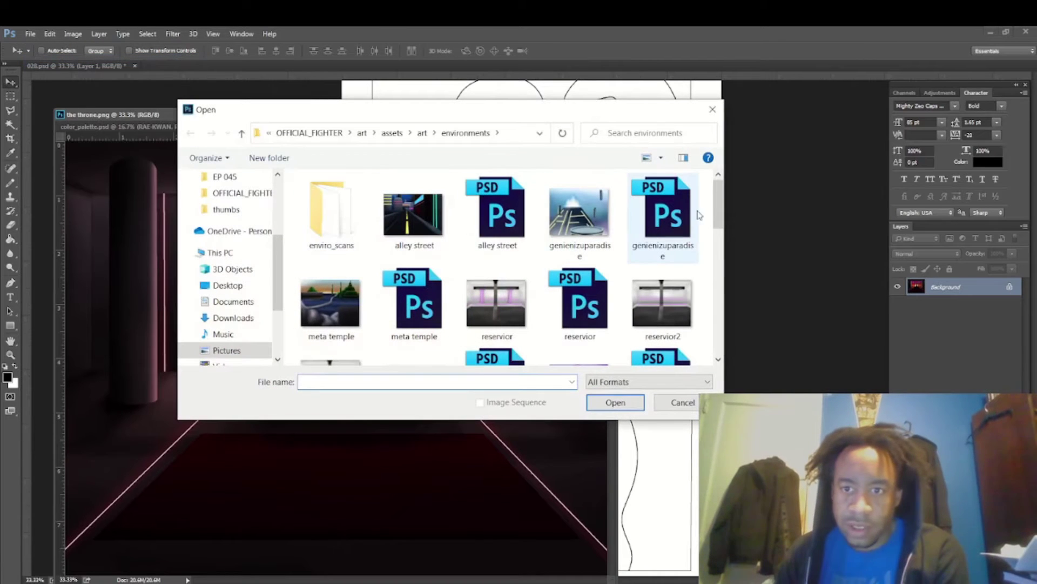
scroll(716, 218, "down", 1)
scroll(716, 219, "down", 5)
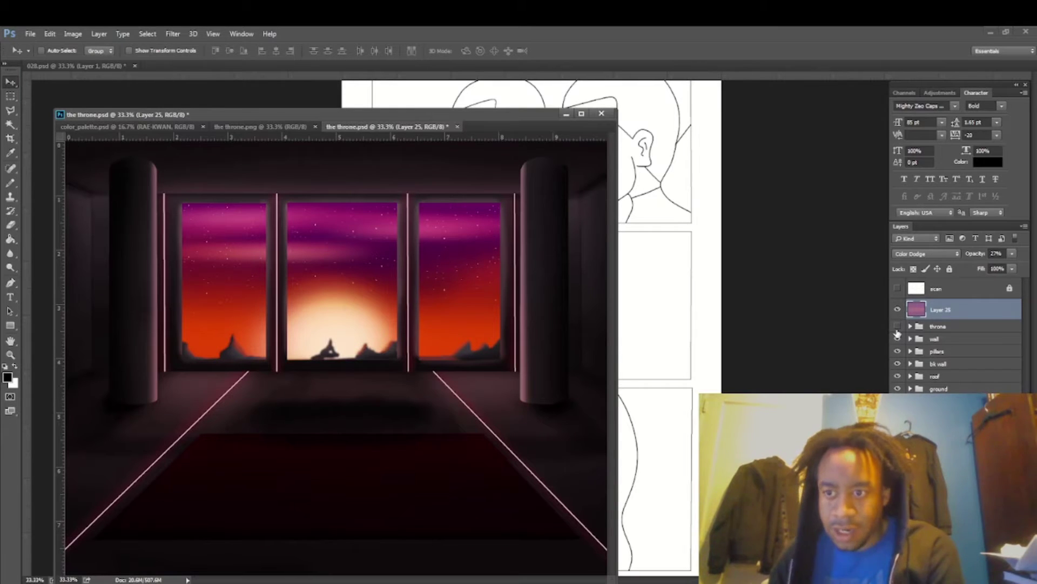
left_click(897, 327)
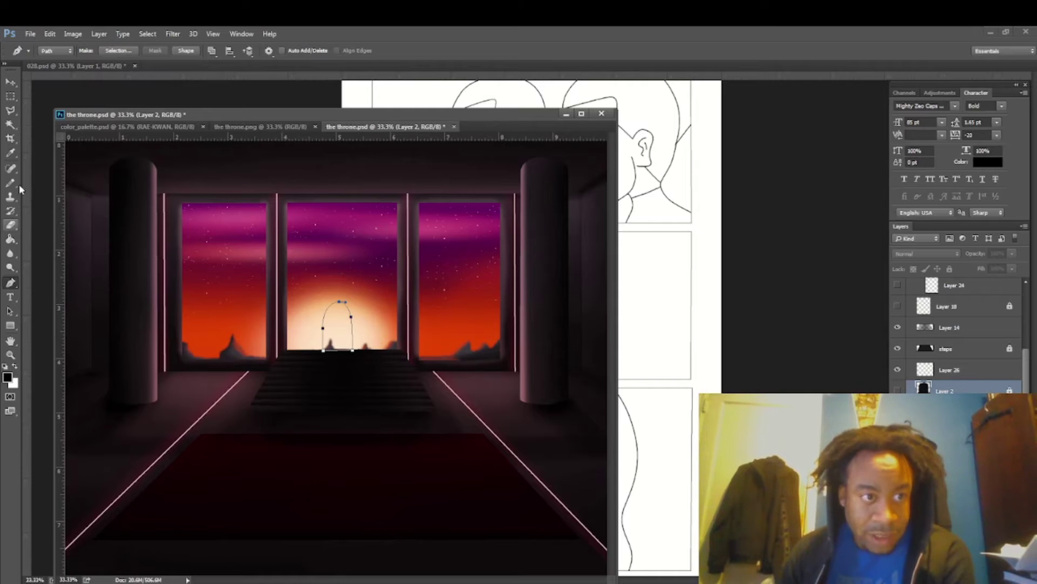
- Sample the dark colour beside the steps and fill the arched path above them with it on Layer 26
left_click(9, 154)
left_click(281, 369)
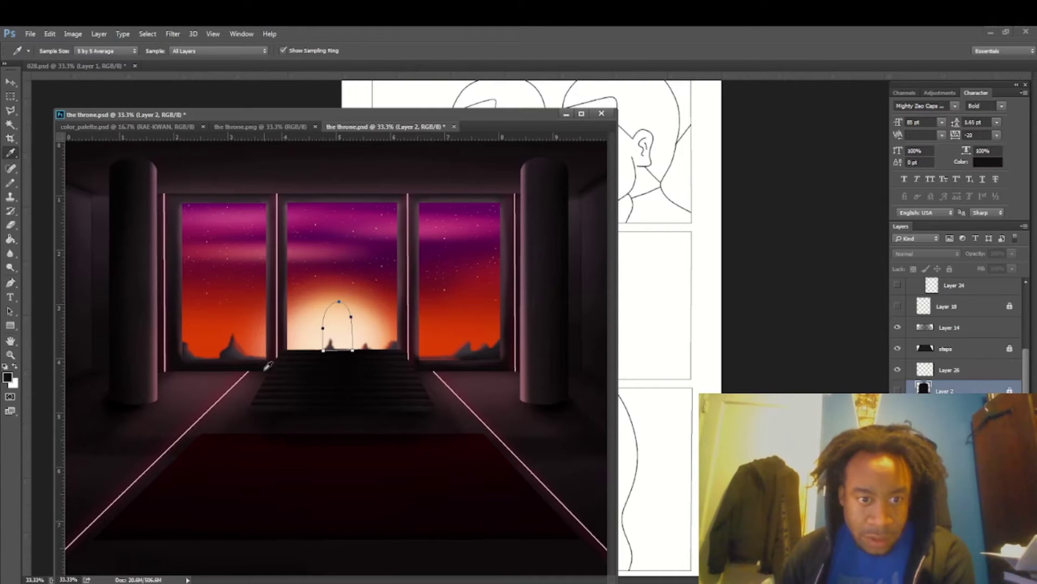
key("p")
right_click(326, 298)
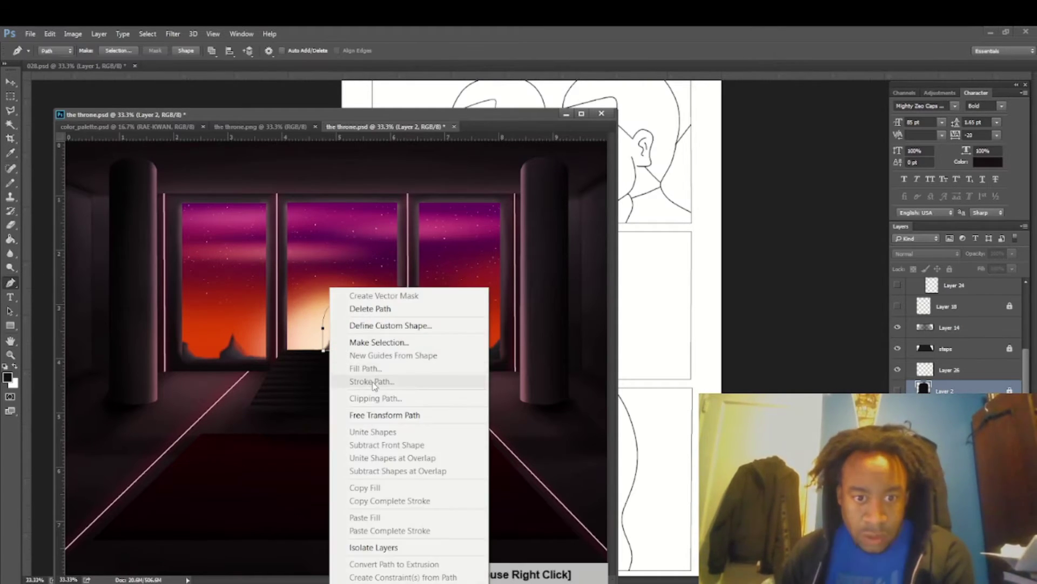
left_click(958, 371)
left_click(958, 372)
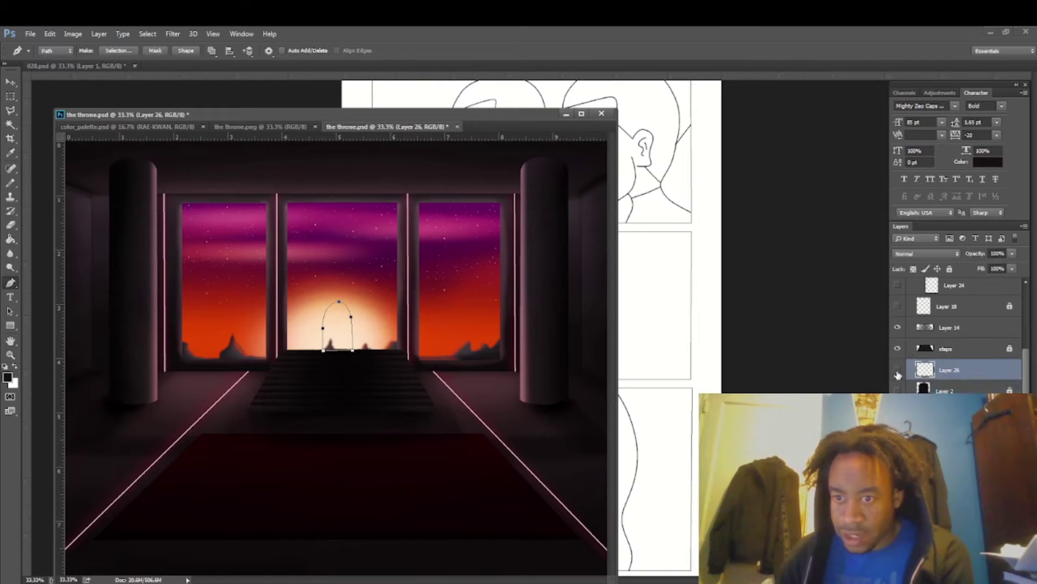
right_click(432, 332)
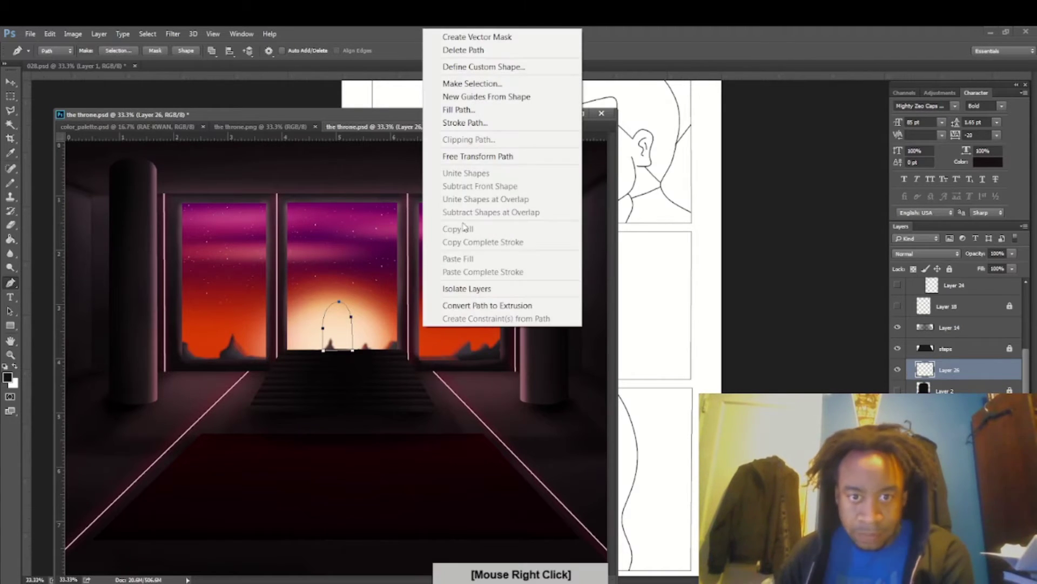
left_click(475, 102)
- Duplicate the filled arch layer, move the copy down beside the original arch, and select Layer 26
left_click(15, 82)
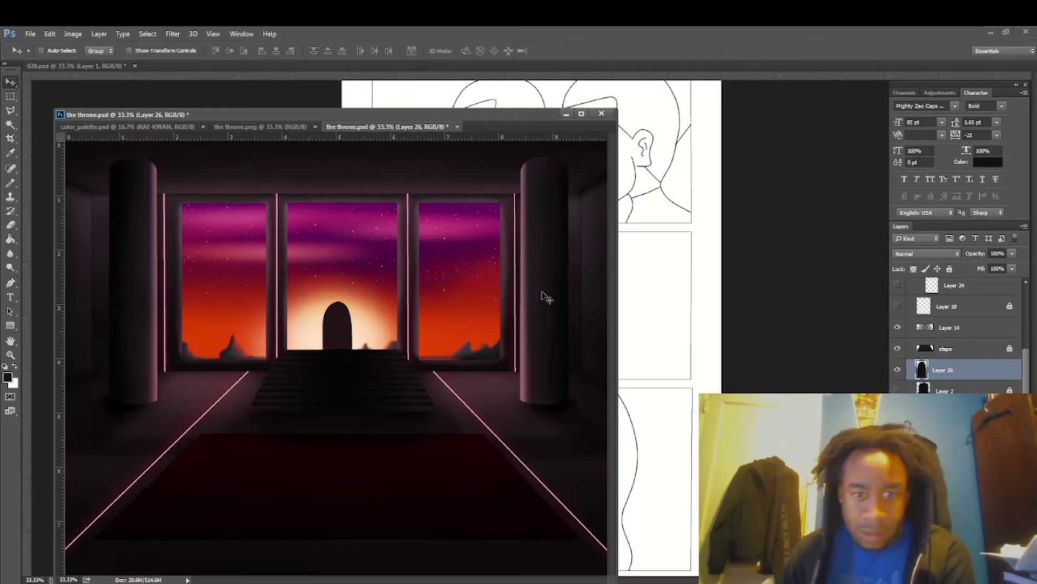
key("ctrl+j")
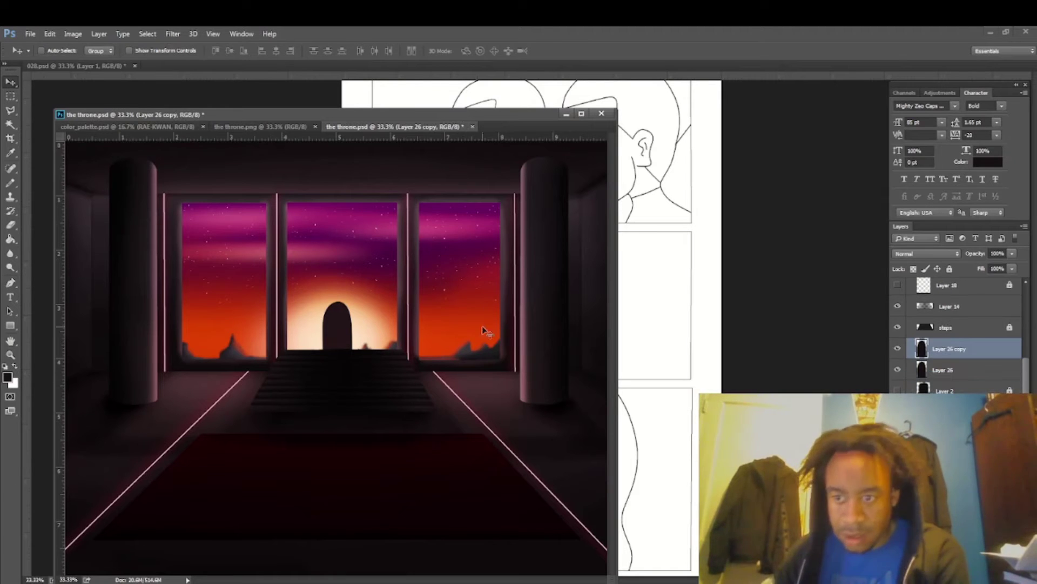
left_click_drag(330, 308, 312, 335)
left_click(943, 370)
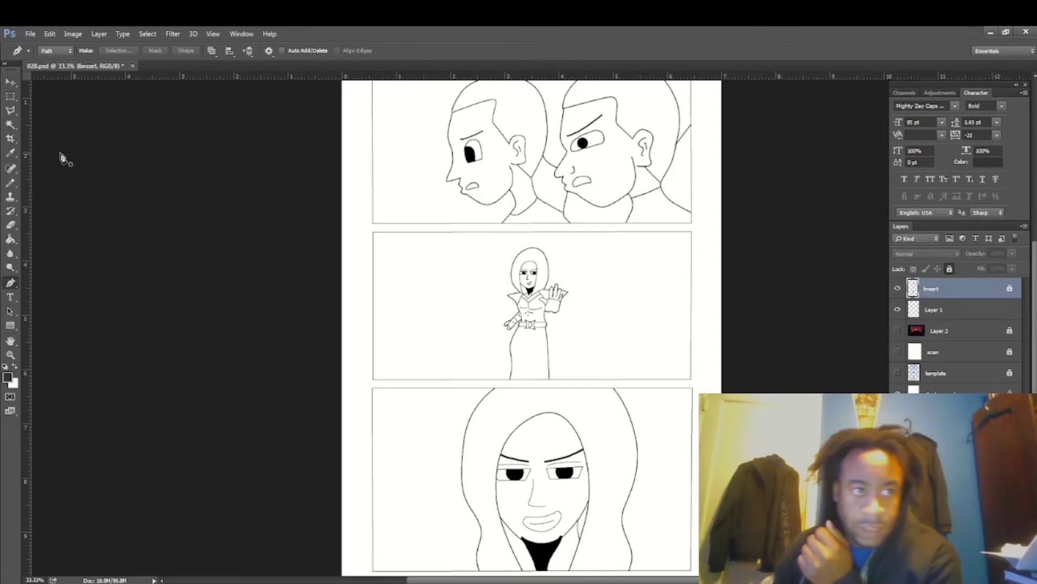
- In 028.psd, activate the Magic Wand, select Layer 1 and bring up the throne image window for reference
key("shift+w")
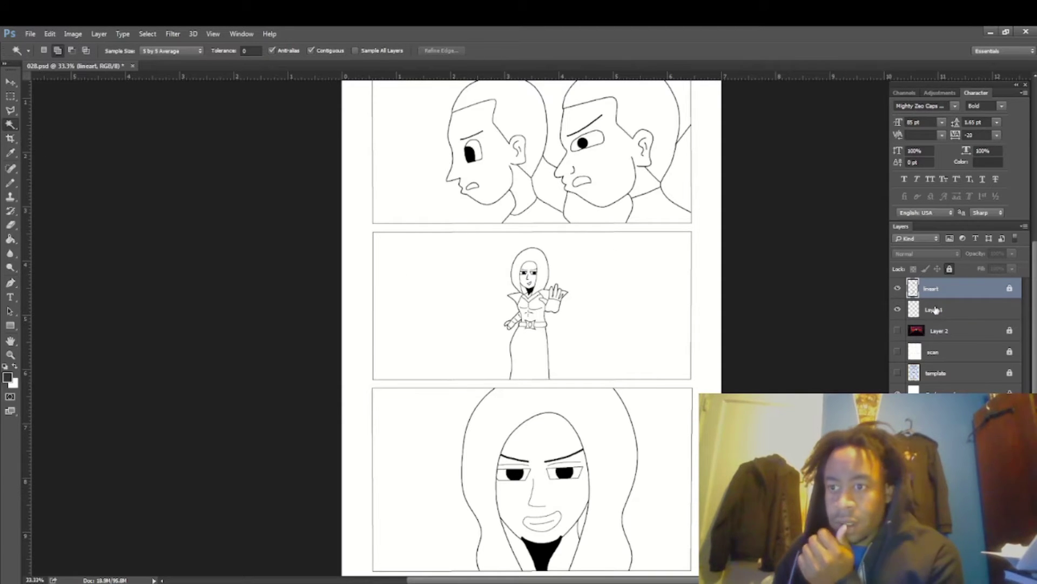
left_click(918, 309)
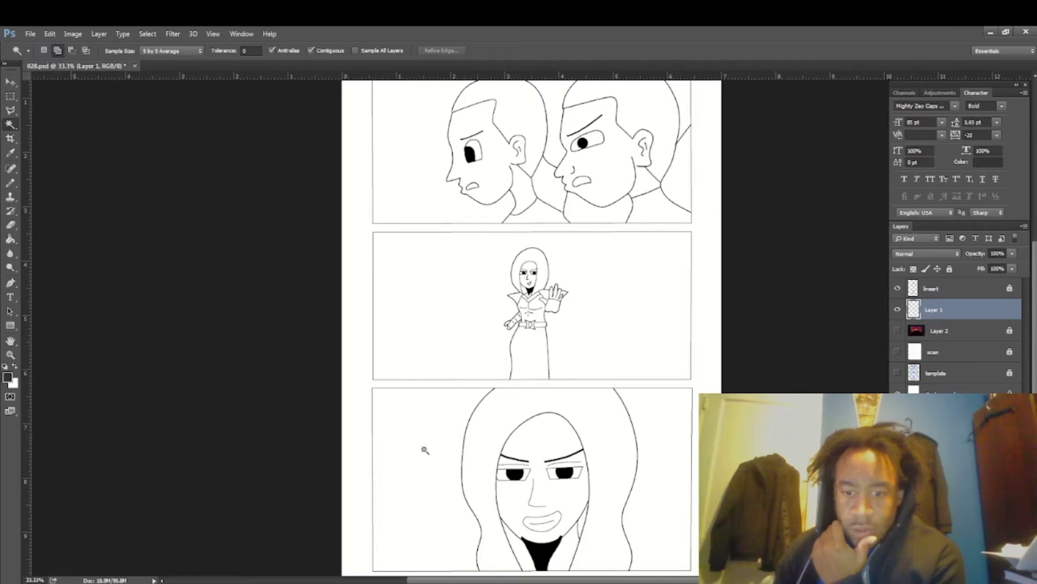
mouse_move(607, 541)
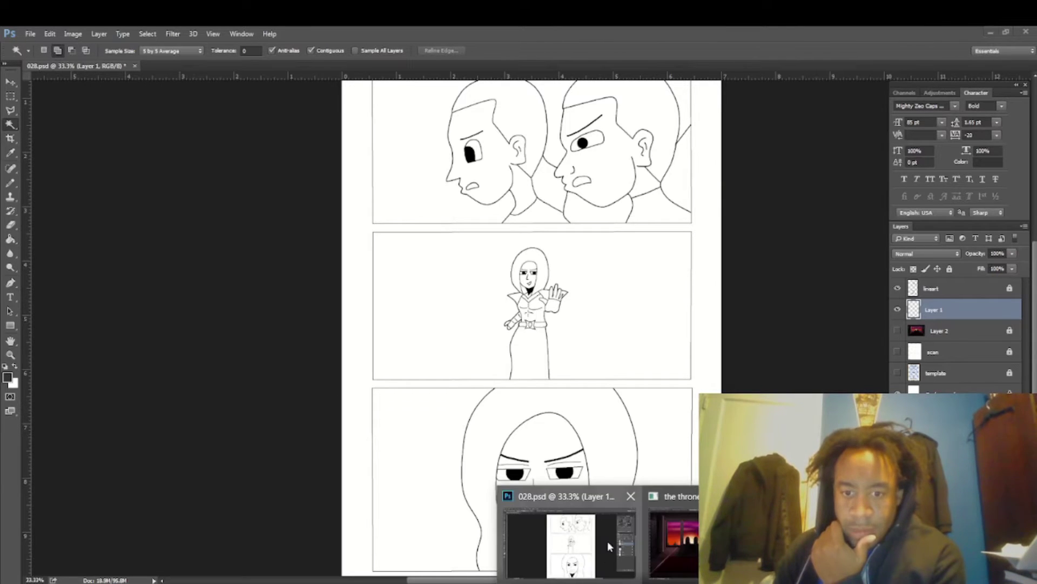
left_click(660, 515)
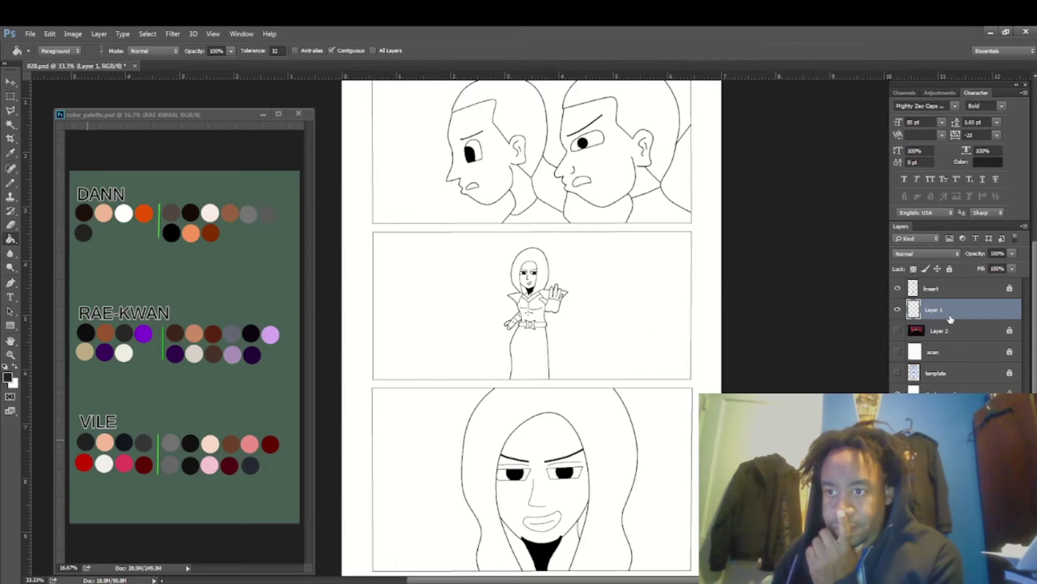
- Delete the empty Layer 1 and duplicate the lineart layer
left_click_drag(960, 317, 1017, 576)
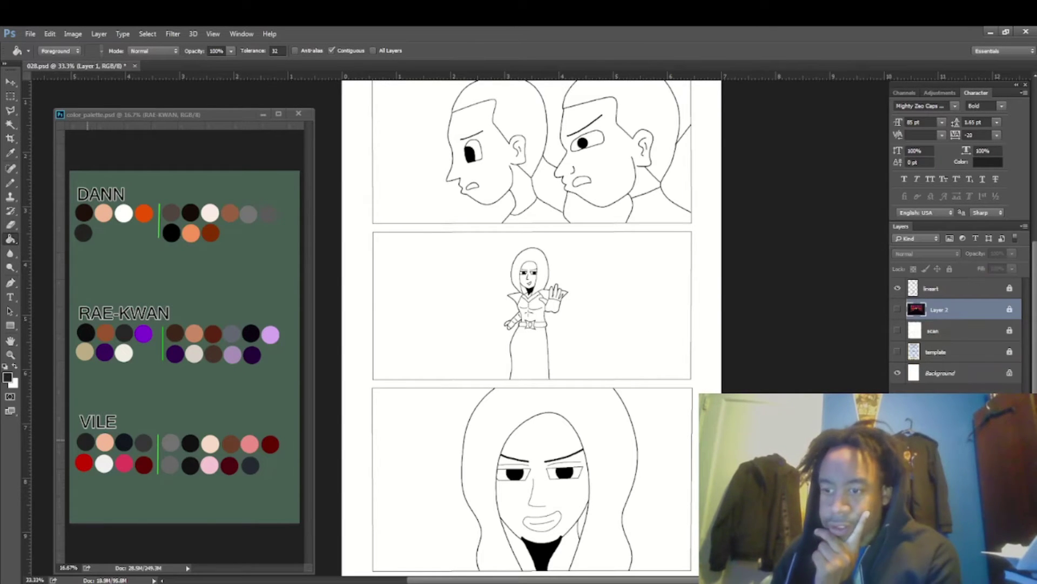
left_click_drag(940, 288, 1001, 576)
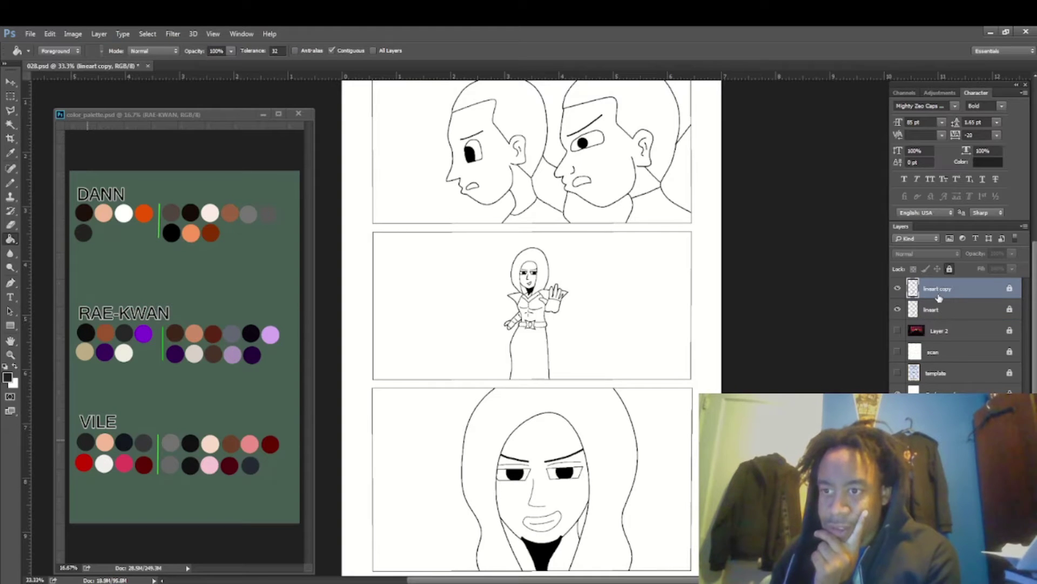
- Move the lineart copy below the lineart layer and fill the middle-panel woman's face and hand with VILE's peach skin tone
left_click_drag(938, 295, 944, 320)
left_click_drag(944, 320, 944, 320)
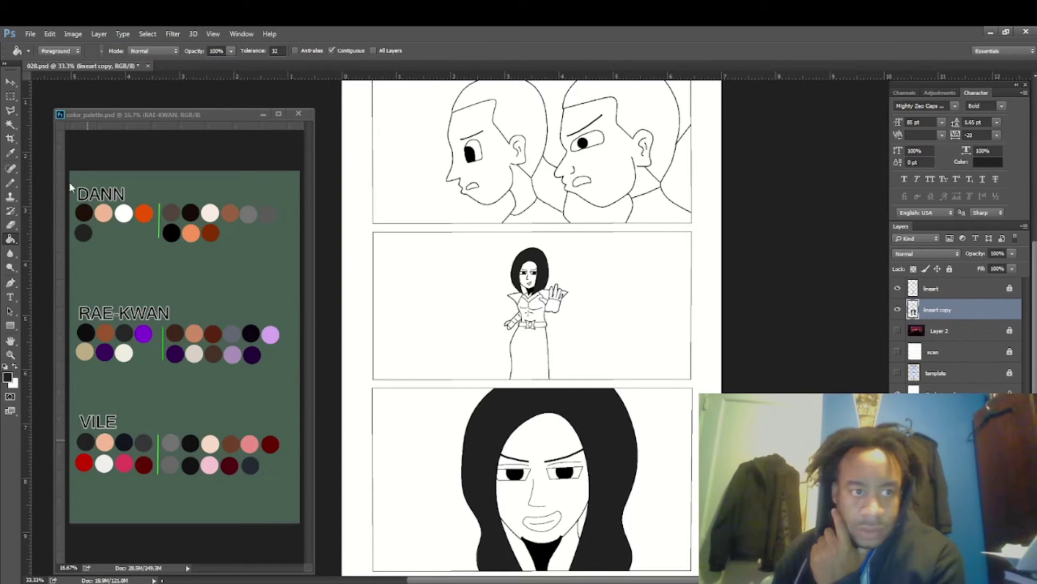
left_click(11, 154)
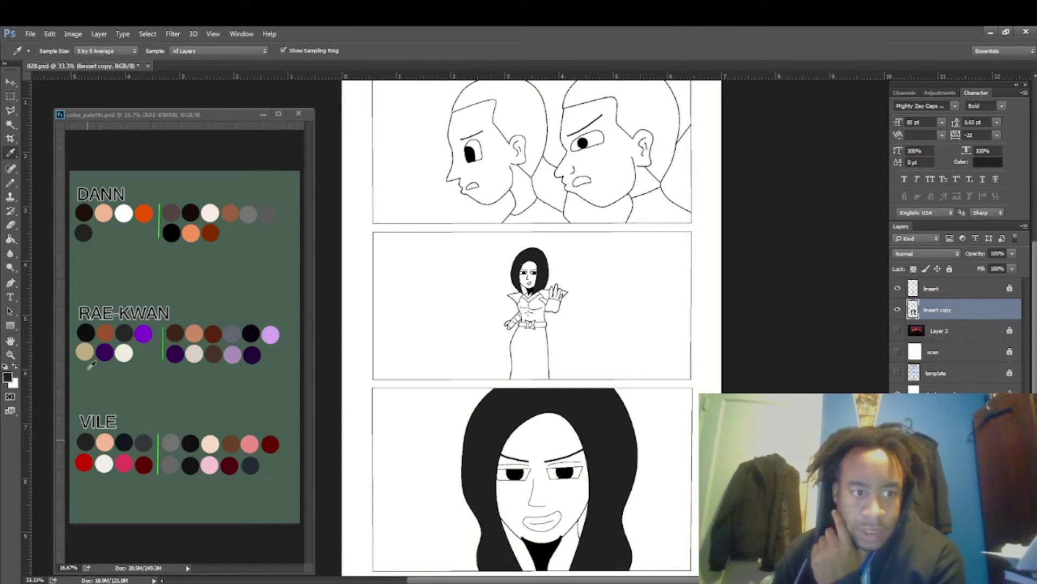
left_click(110, 435)
left_click(18, 244)
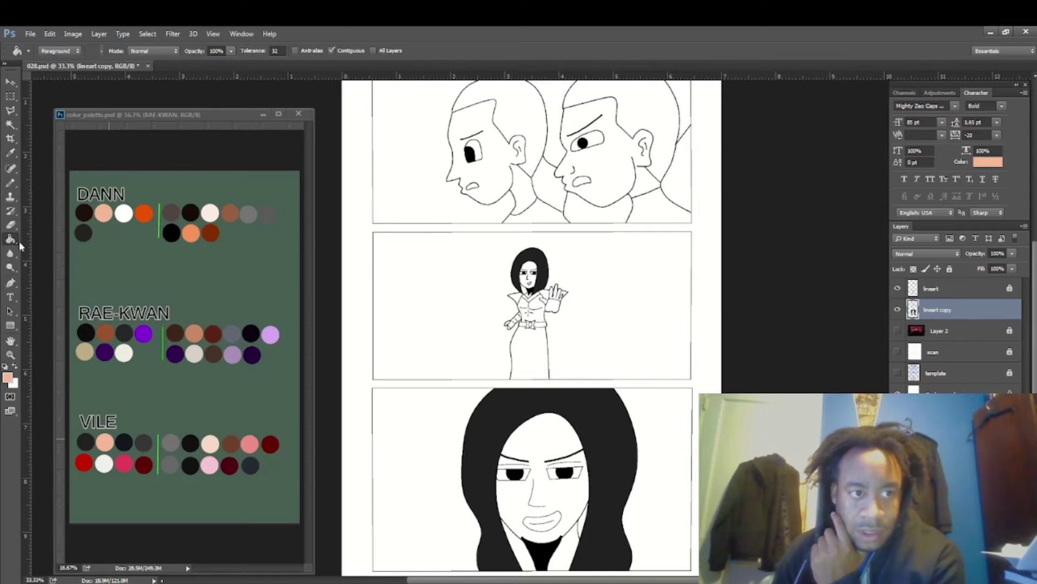
left_click(533, 274)
left_click(557, 295)
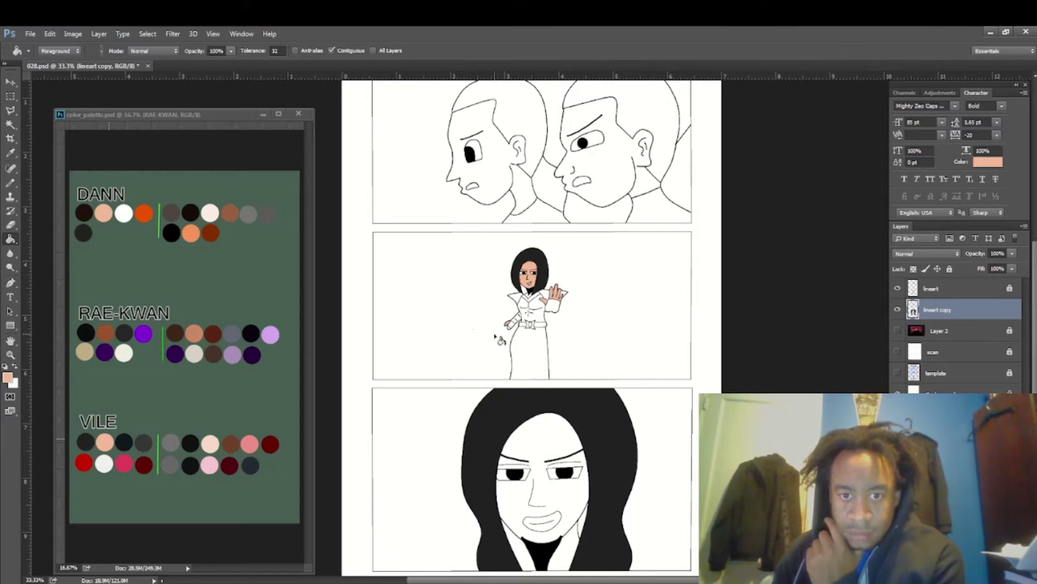
left_click(52, 37)
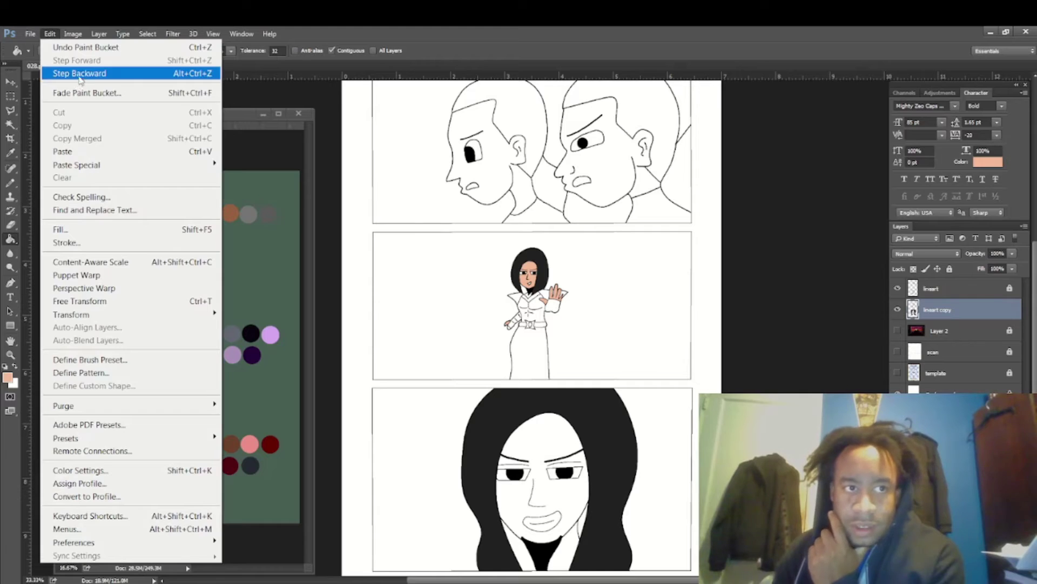
left_click(75, 74)
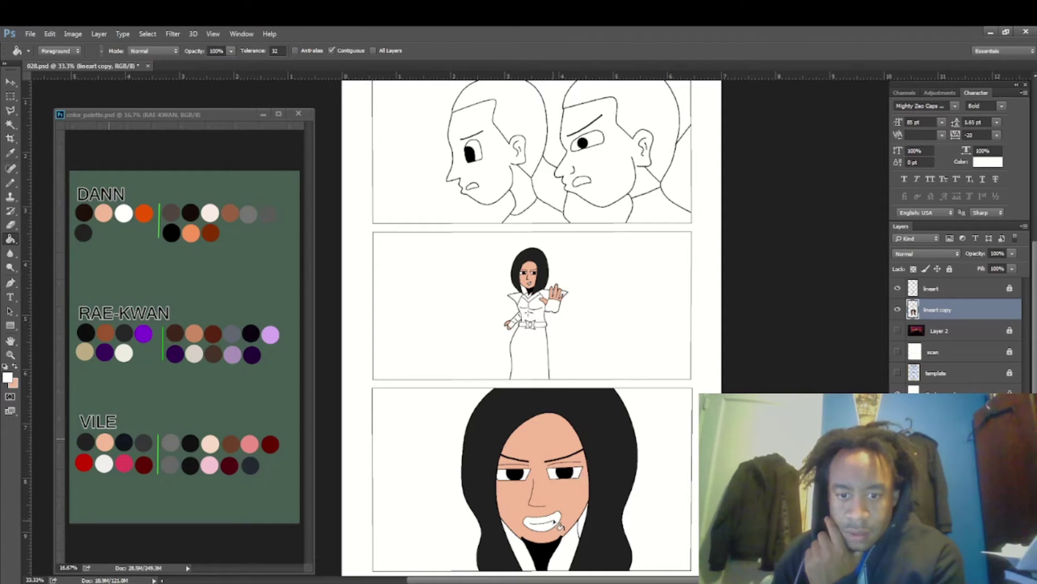
- Sample colours from the VILE palette and fill the hooded woman's outfit with dark grey, red shoulders and a pink belt gem
left_click(10, 153)
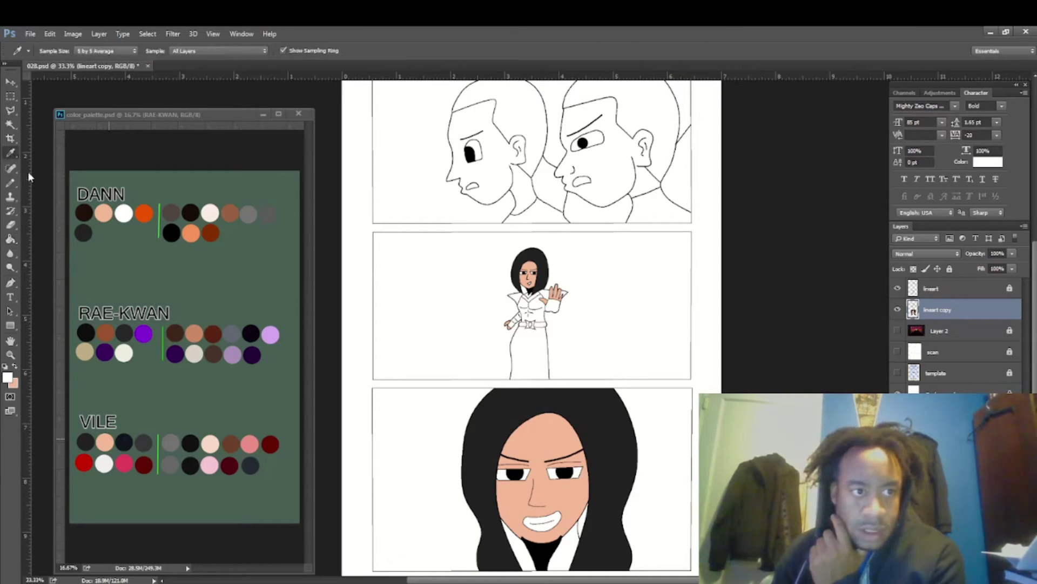
left_click(124, 443)
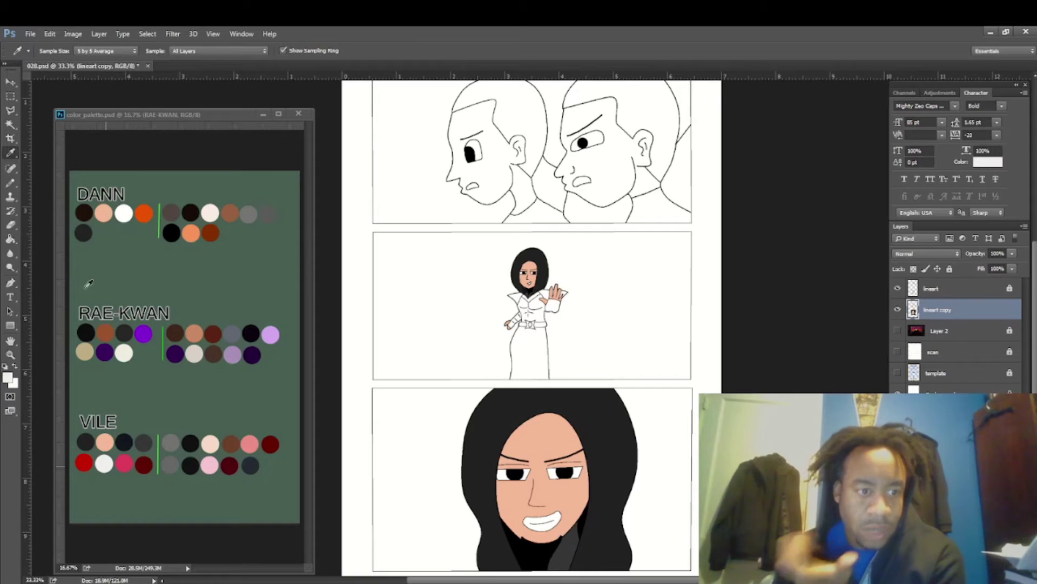
key("r")
left_click(9, 238)
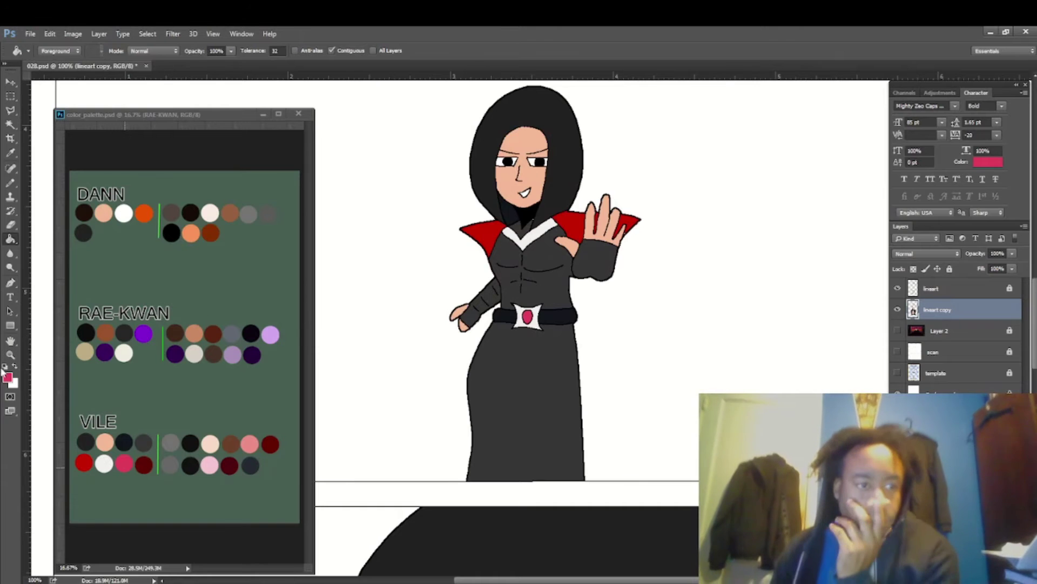
left_click(16, 368)
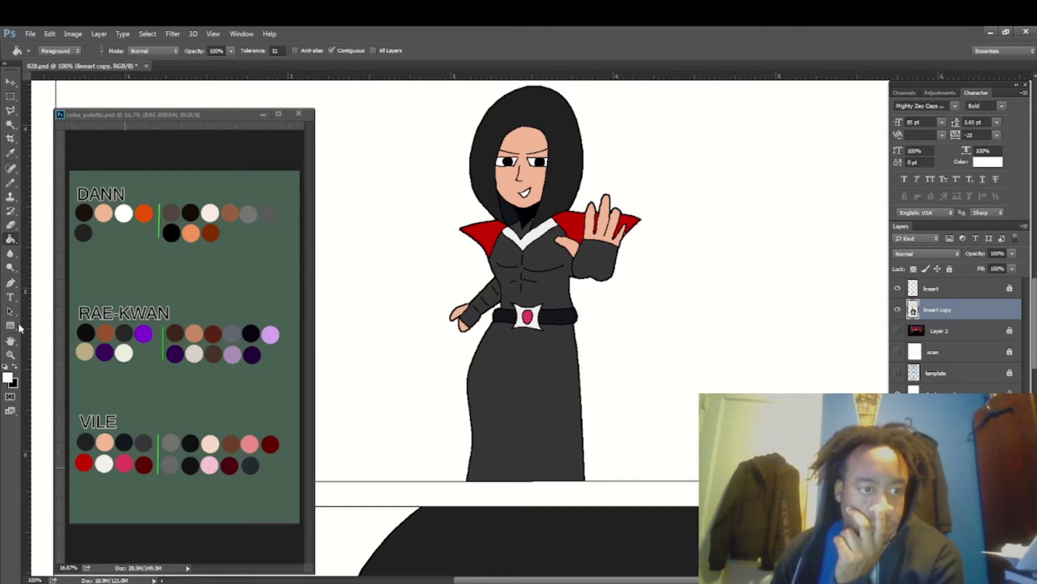
left_click(516, 171)
left_click(49, 34)
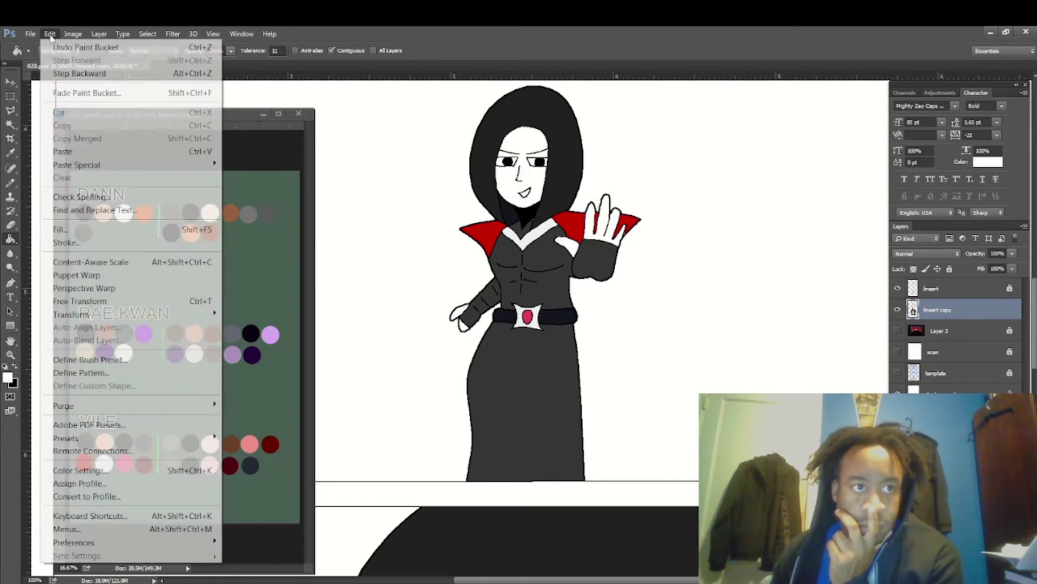
left_click(70, 41)
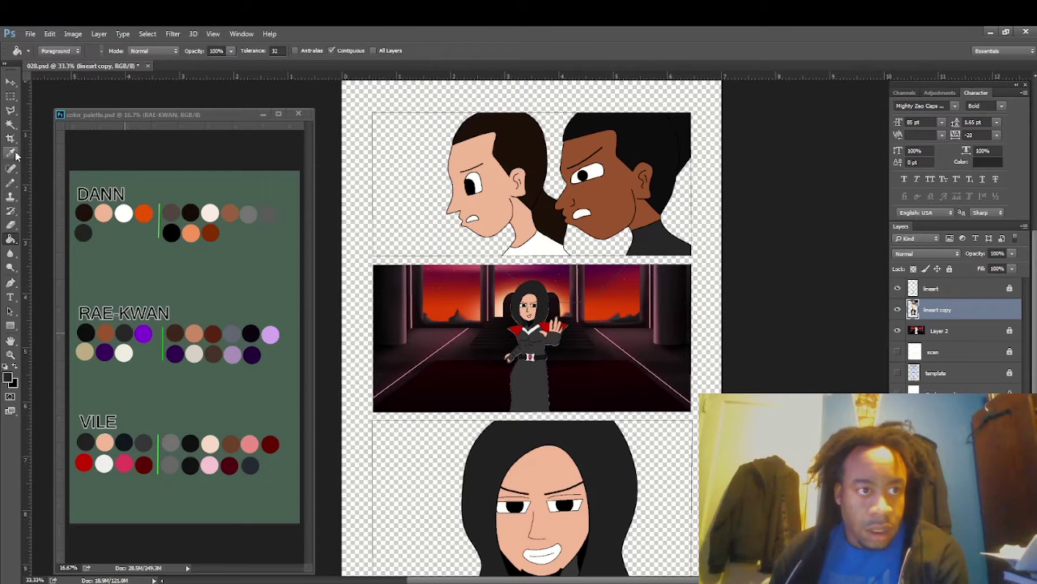
- Sample the orange-red of the throne room's sky and fill the close-up panel's background with it
left_click(9, 153)
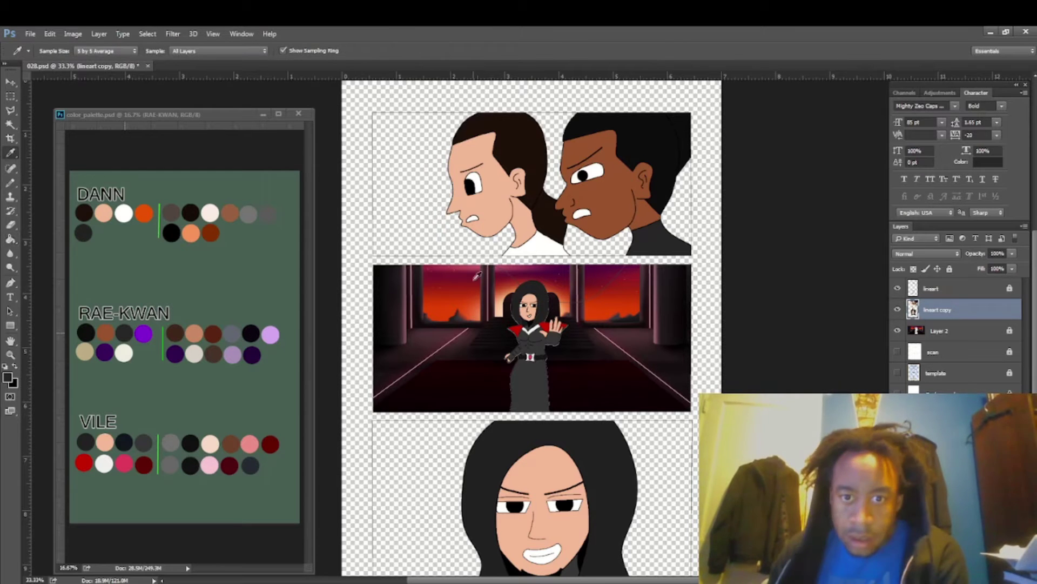
left_click_drag(518, 282, 512, 283)
left_click_drag(598, 301, 600, 301)
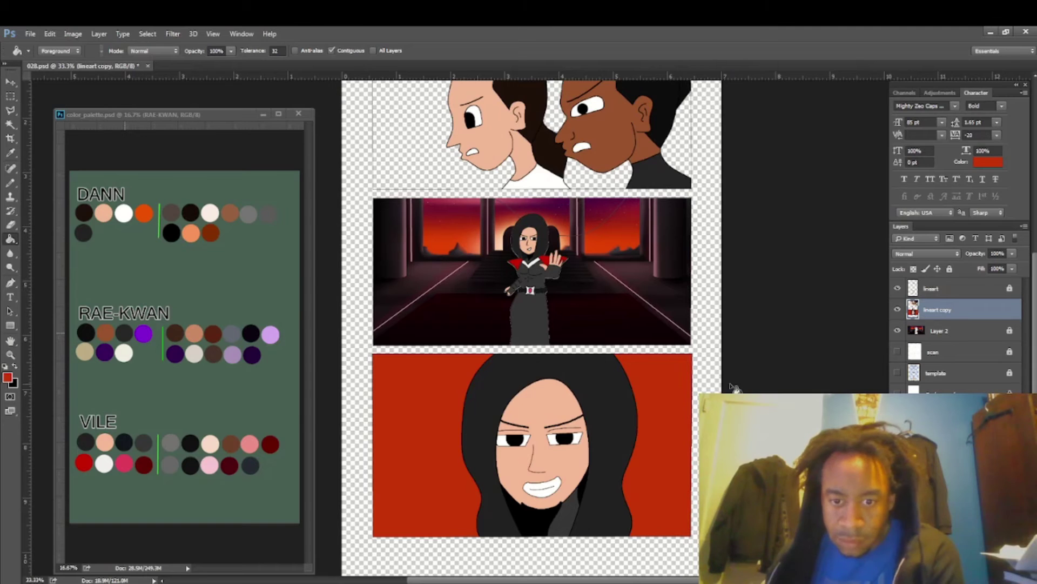
- Open page 024.png from the ch 06 folder inside manga uploads as a colour reference
scroll(532, 324, "up", 3)
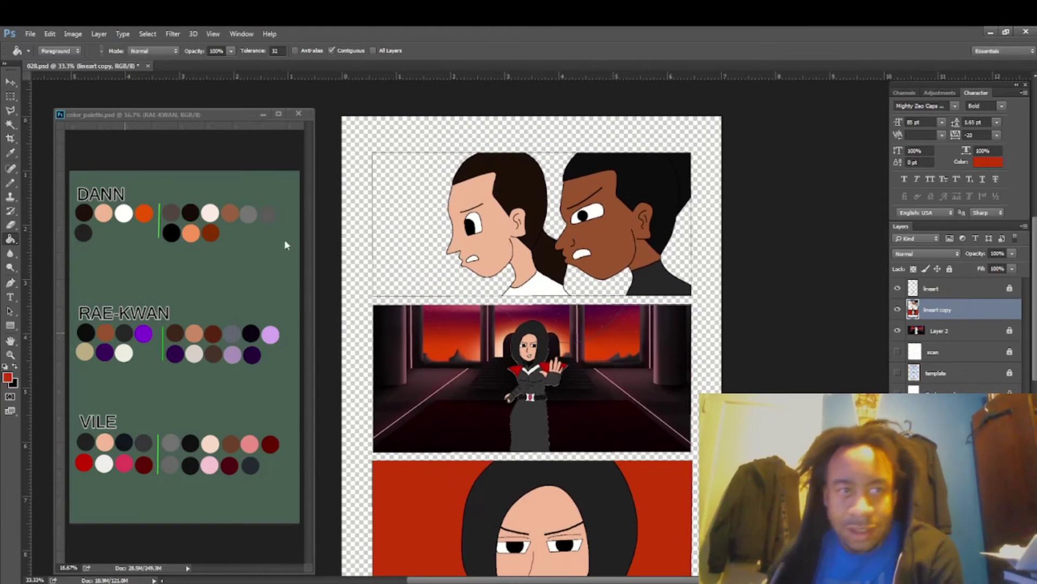
left_click(31, 33)
left_click(44, 60)
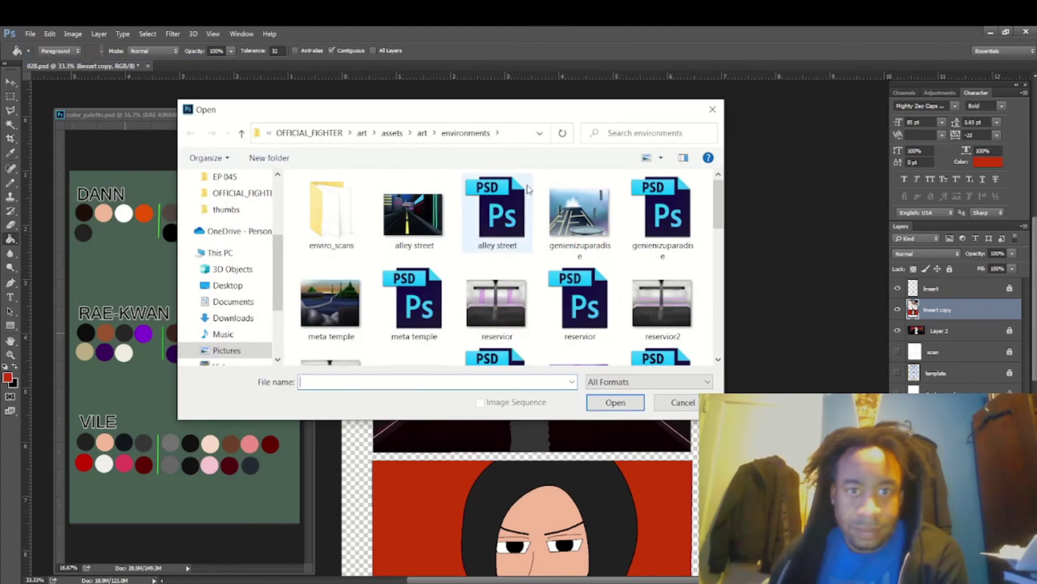
double_click(589, 212)
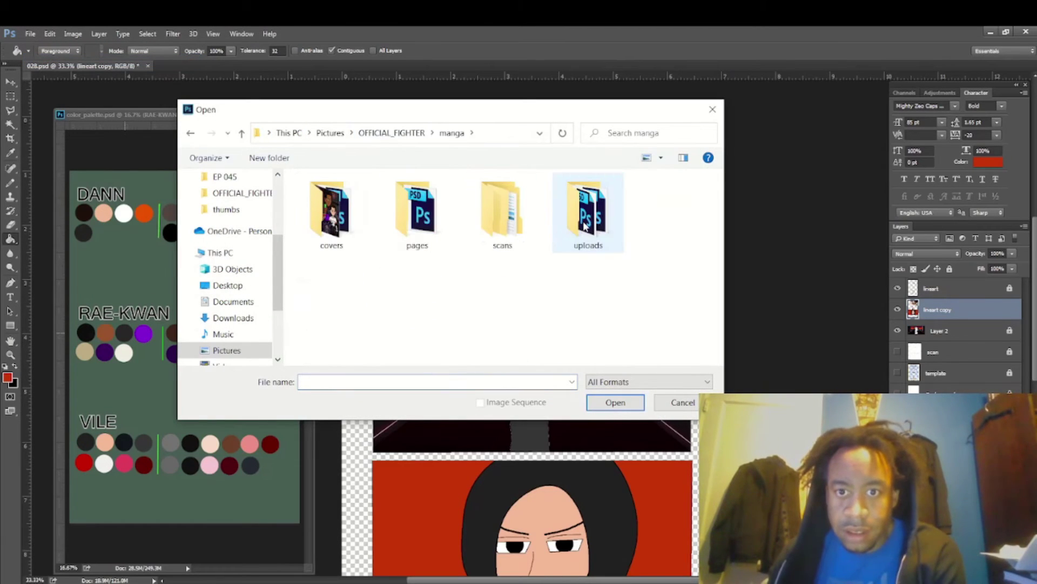
double_click(584, 214)
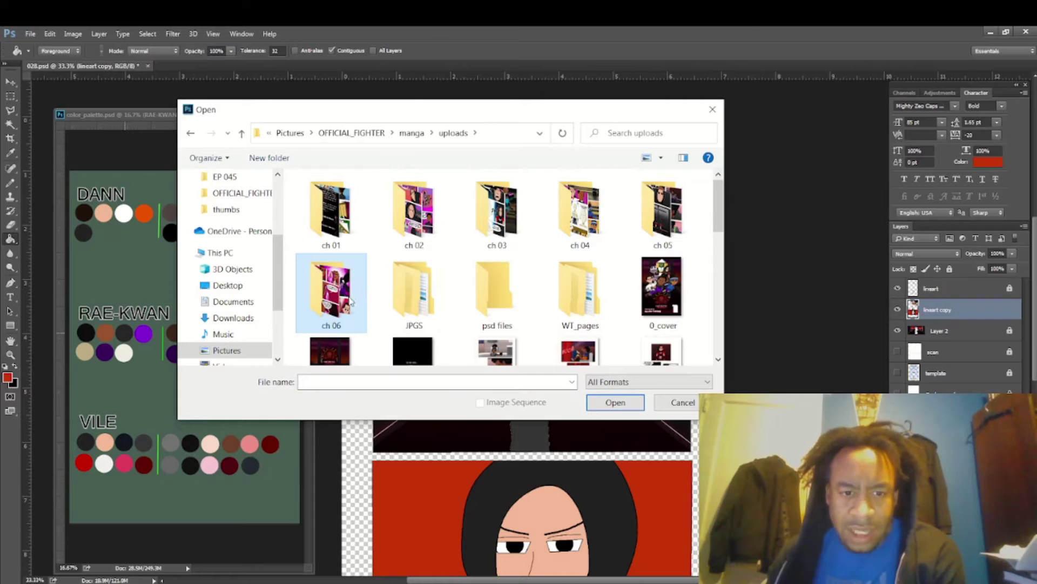
double_click(331, 292)
scroll(378, 281, "down", 5)
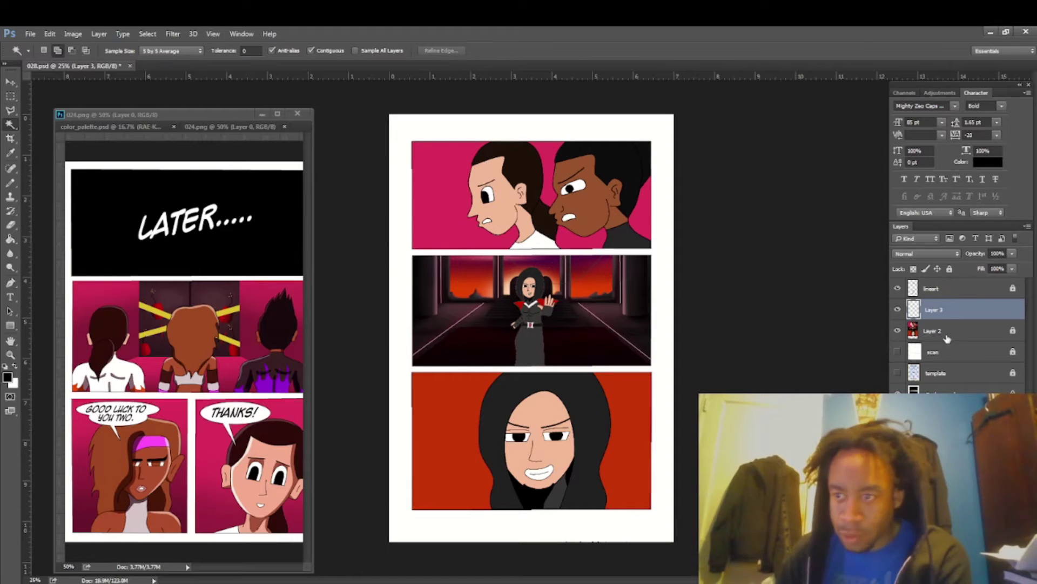
- On the lineart layer, select the ponytailed character's face area in the first panel with the Magic Wand
left_click(967, 292)
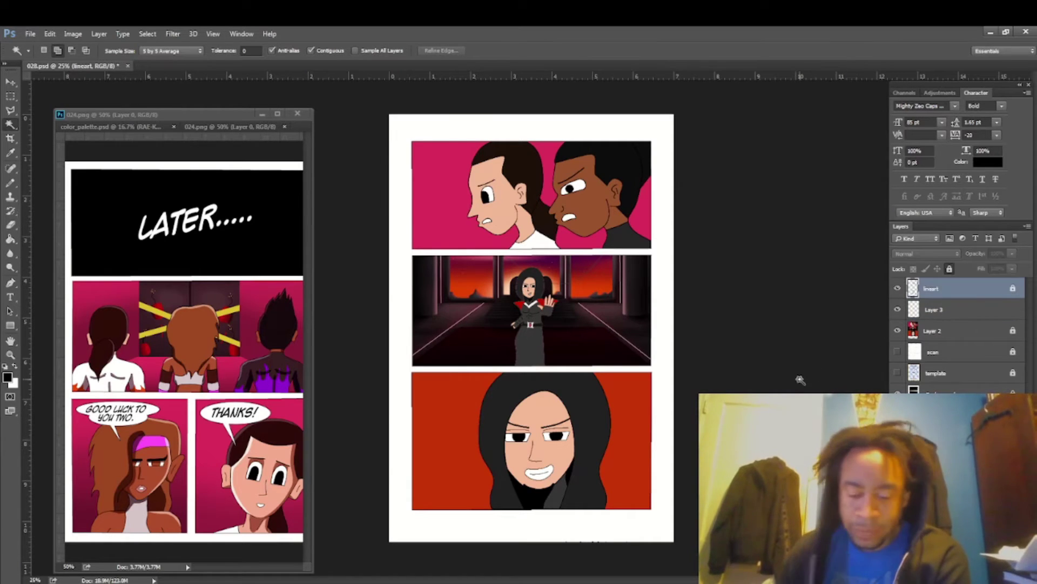
key("ctrl+plus")
key("ctrl+plus")
key("ctrl+plus")
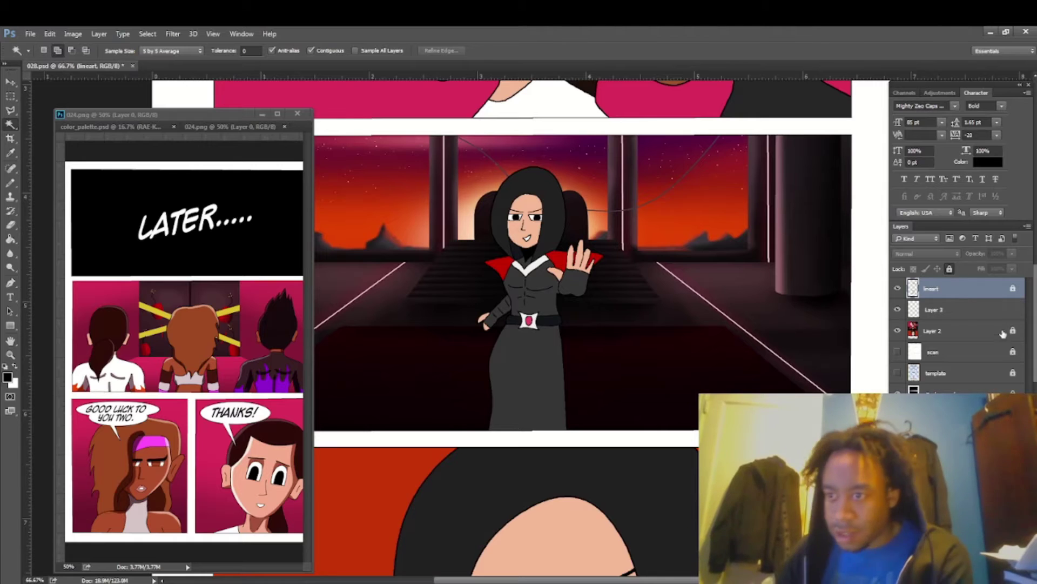
scroll(800, 380, "up", 3)
scroll(583, 324, "up", 3)
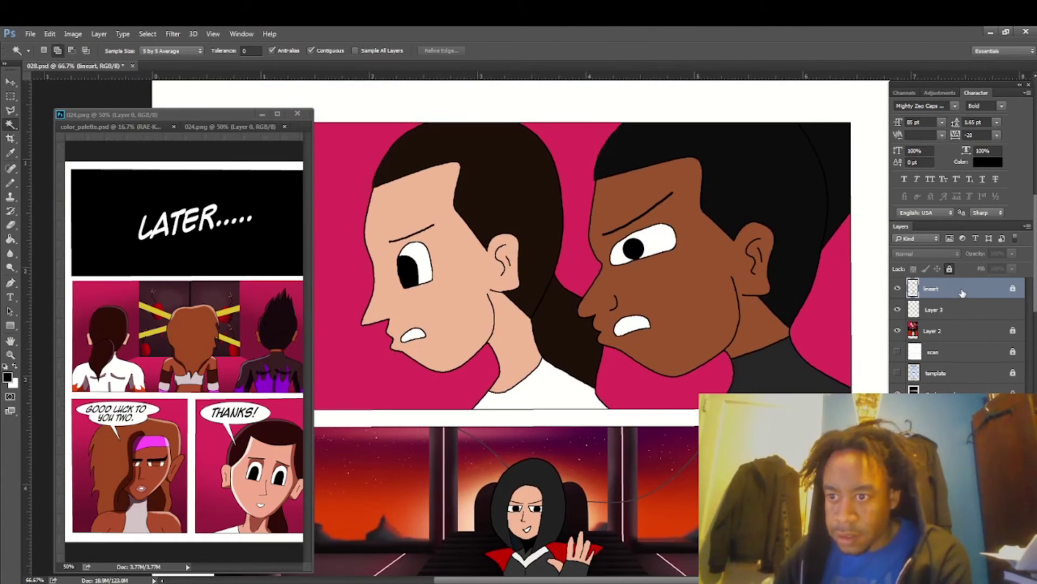
left_click(428, 204)
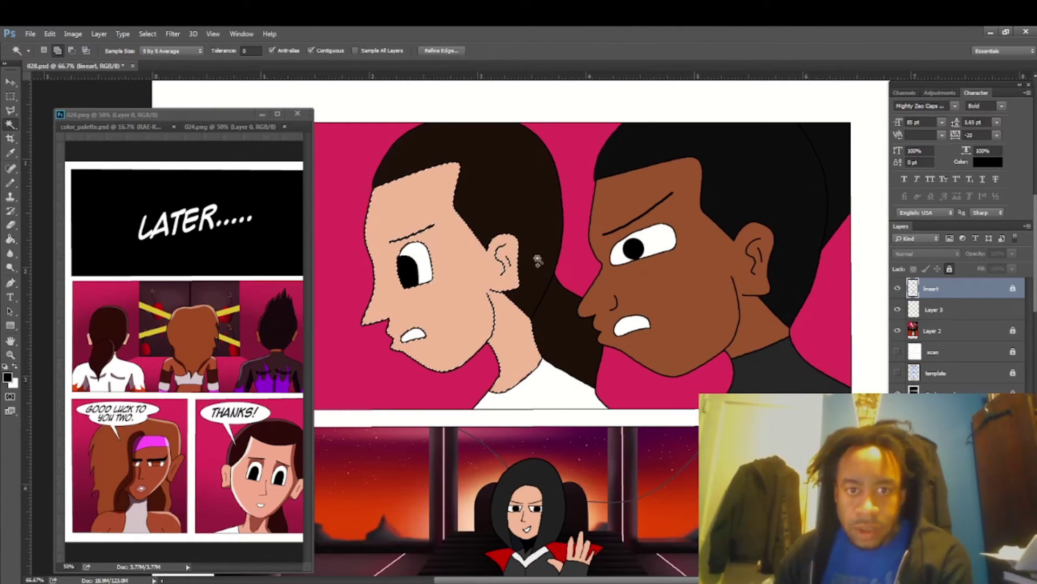
- Activate Layer 3, sample DANN's first shading swatch from color_palette.psd and return to 028.psd with the Magic Wand
left_click(934, 309)
left_click(10, 153)
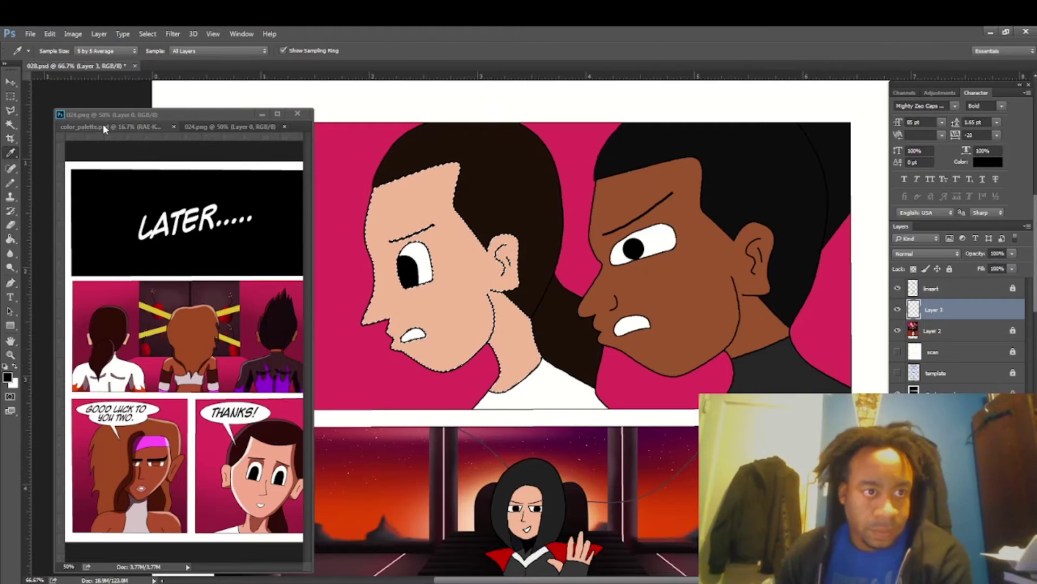
left_click(104, 128)
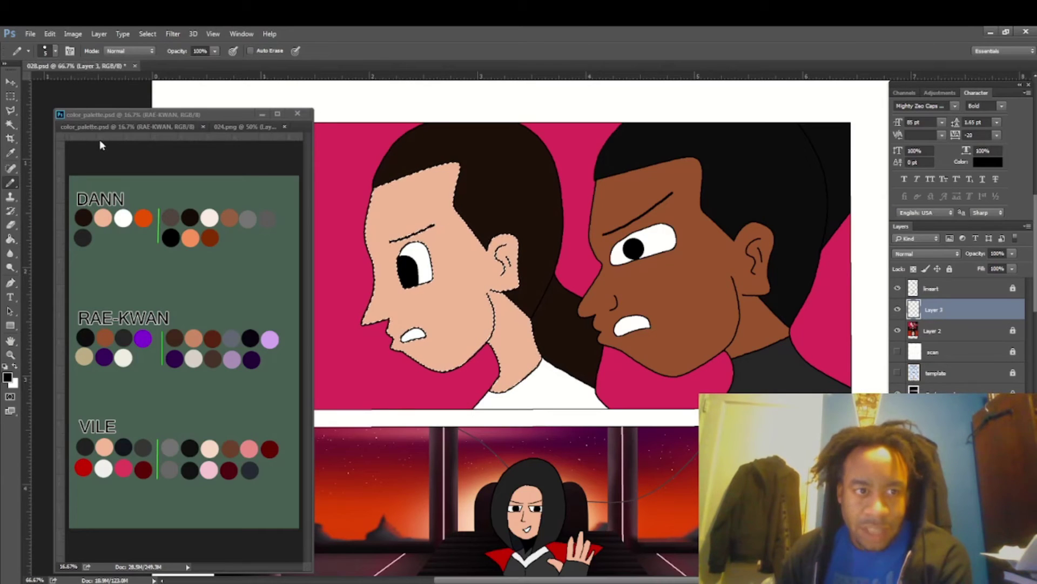
key("b")
left_click(10, 153)
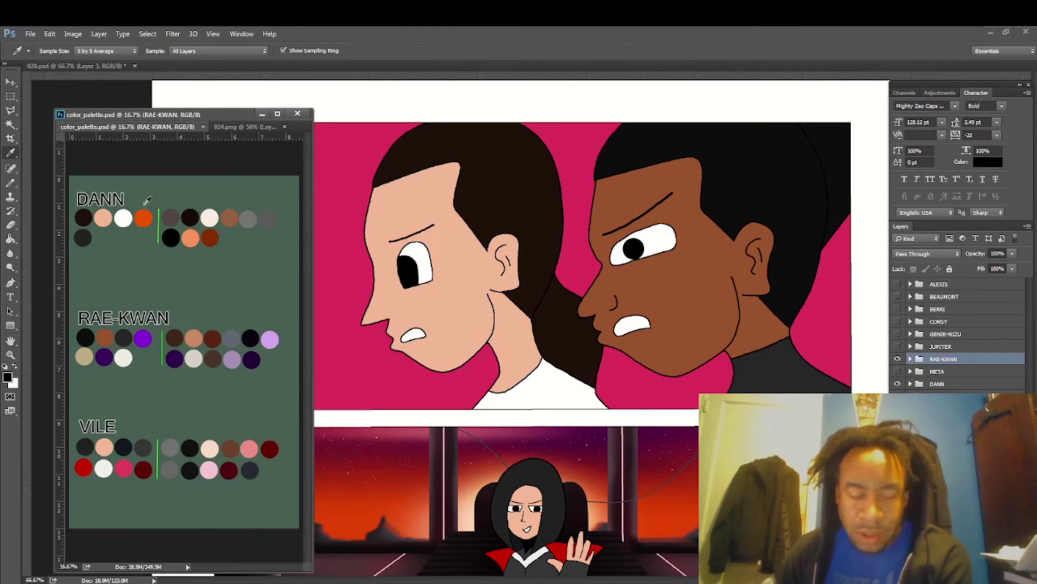
left_click(169, 215)
left_click(15, 127)
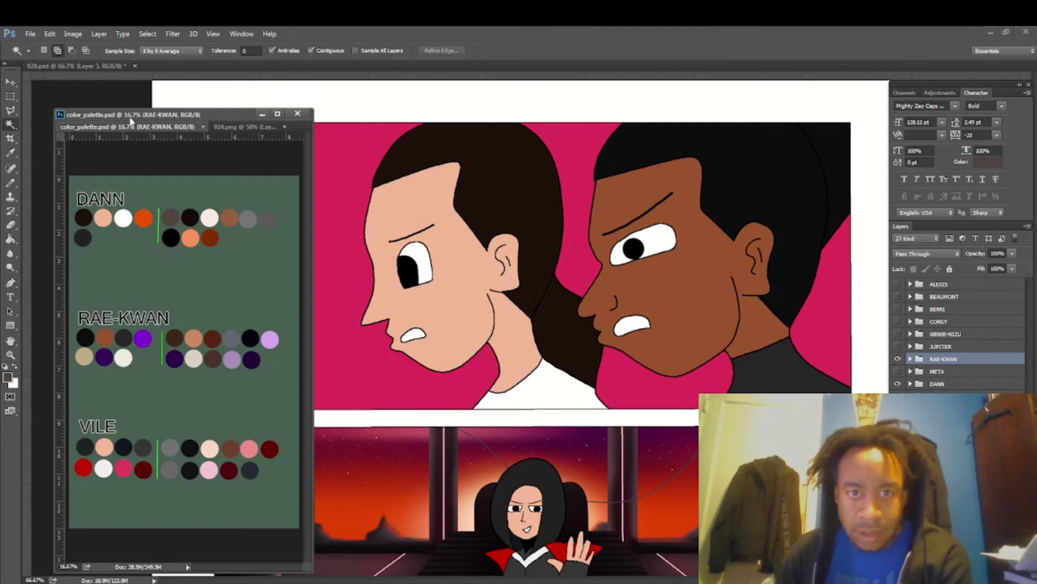
left_click(89, 67)
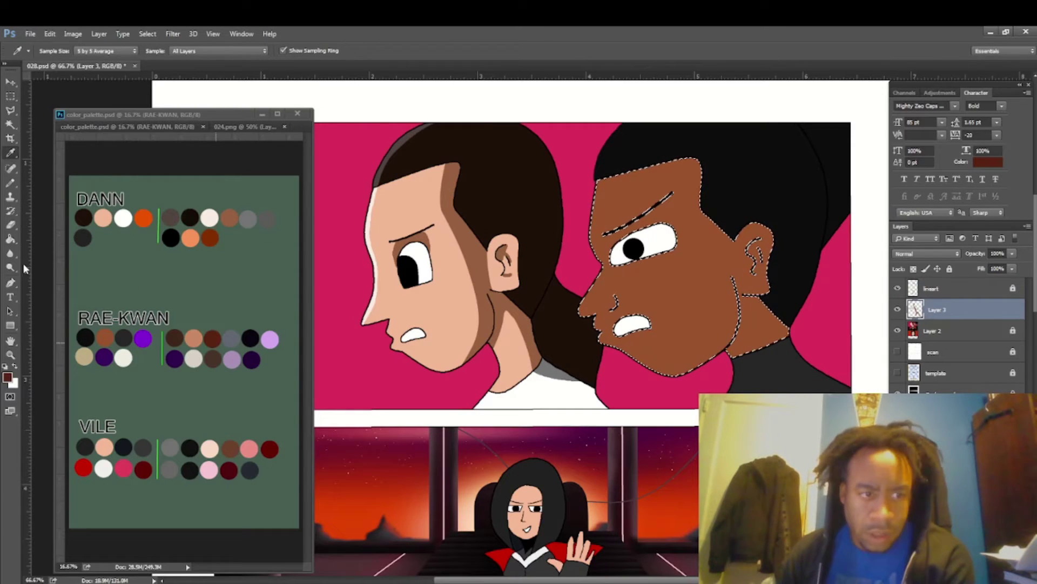
- Draw a Pen path around the shadow area along the dark-skinned character's hairline, jaw and neck in the first panel
left_click(11, 282)
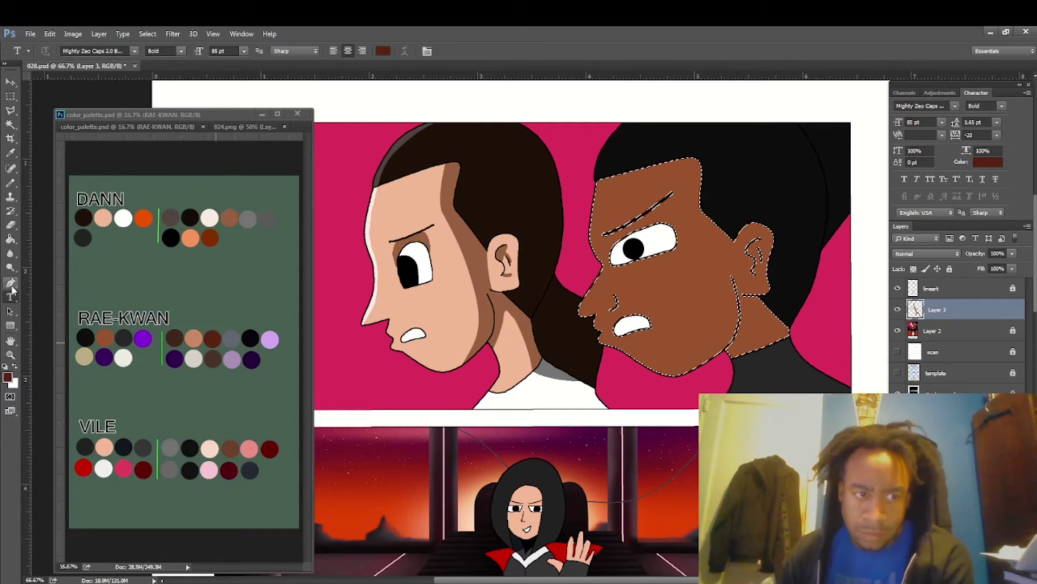
left_click(690, 154)
left_click_drag(708, 250, 713, 259)
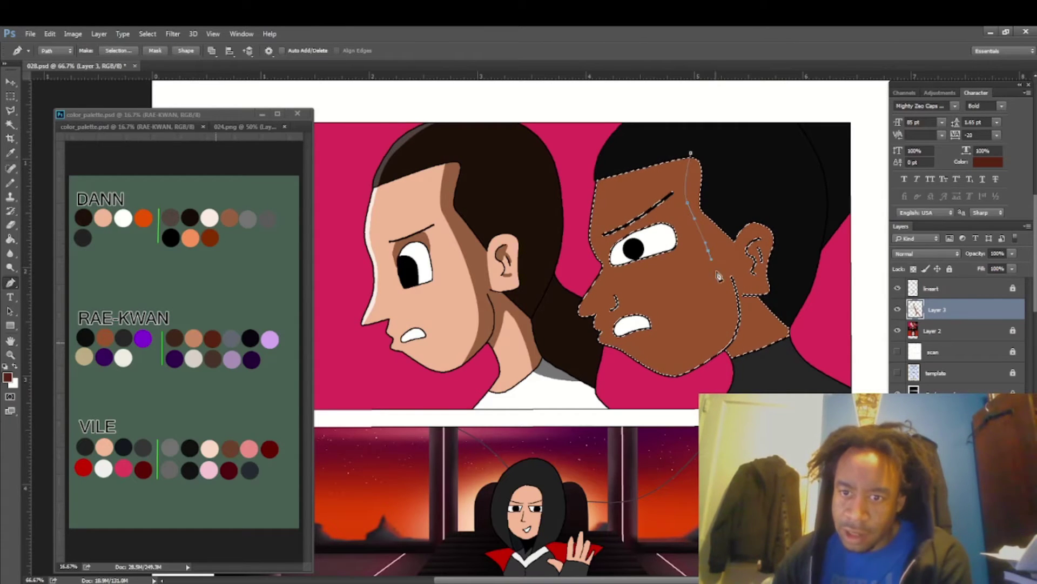
left_click_drag(718, 338, 713, 348)
left_click_drag(658, 385, 642, 393)
left_click(686, 392)
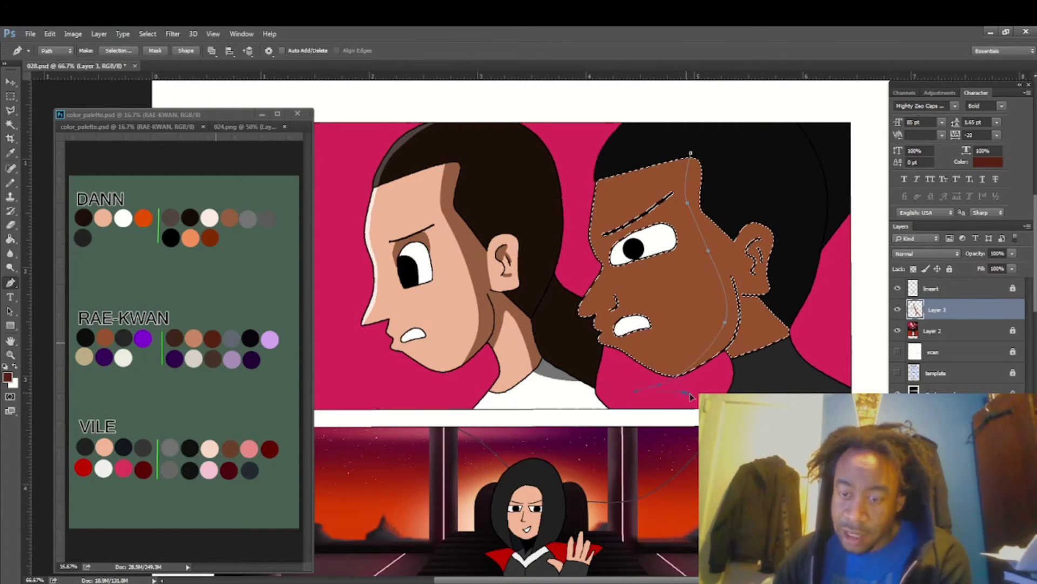
left_click(735, 379)
left_click(732, 359)
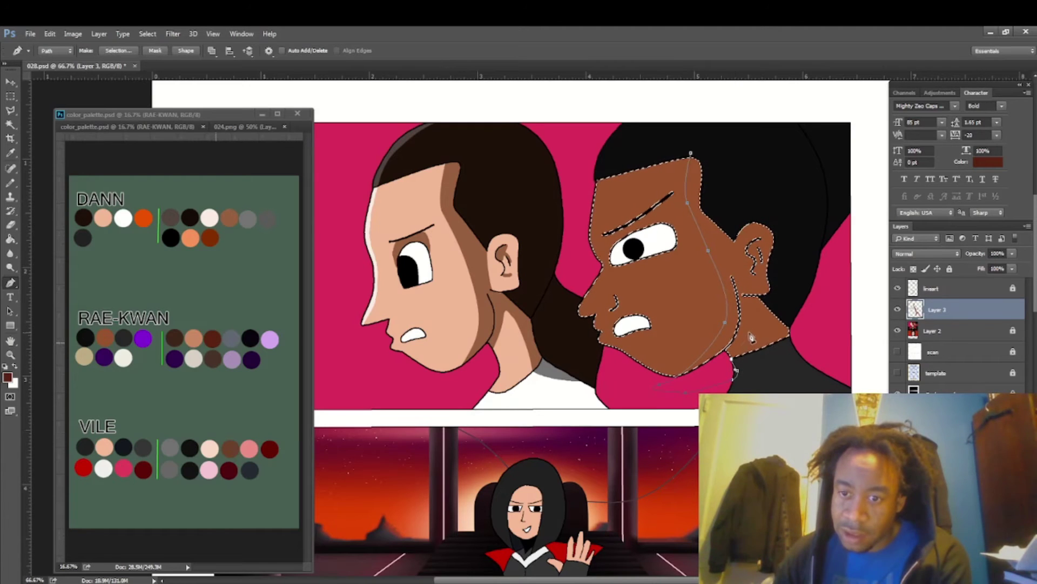
left_click_drag(786, 348, 805, 350)
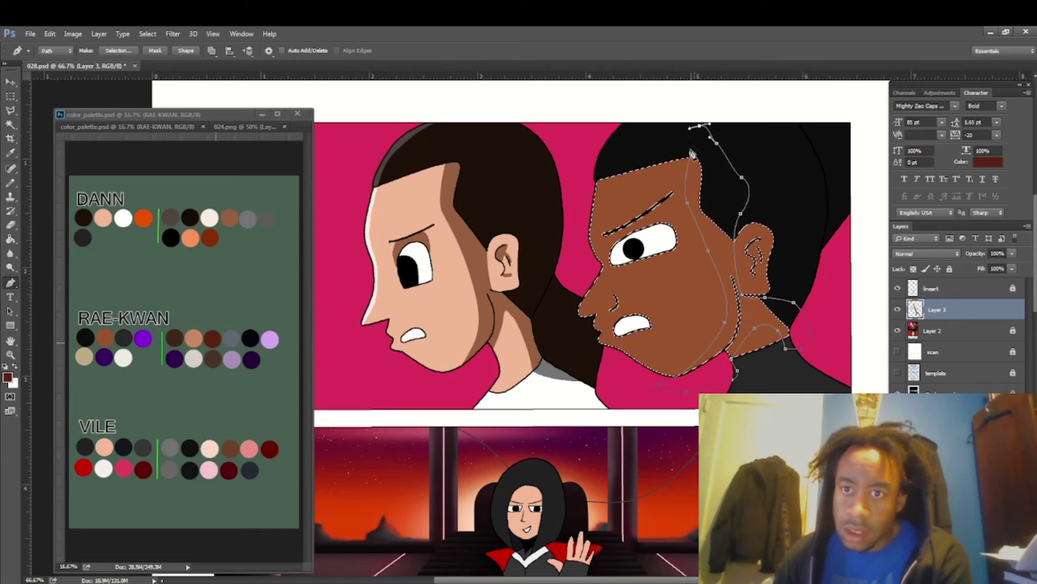
- Fill the shadow path with the dark red-brown foreground colour at 100% opacity on Layer 3 and delete the path
right_click(707, 177)
left_click(727, 261)
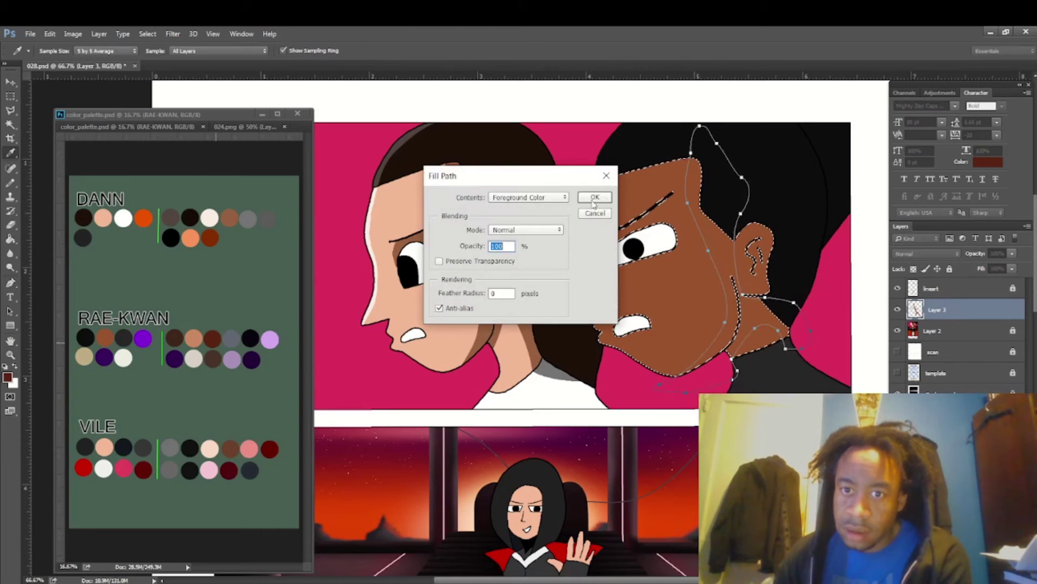
left_click(594, 201)
right_click(662, 220)
left_click(697, 240)
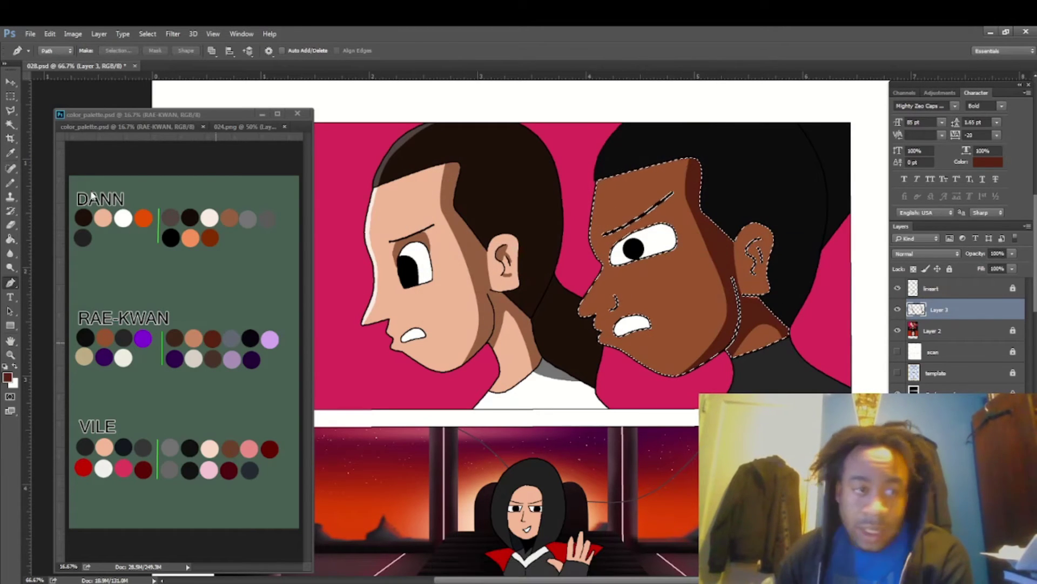
- Pencil the eye shadow on the dark-skinned character in the first panel, and sample RAE-KWAN's near-black shading swatch for the selected shirt
key("b")
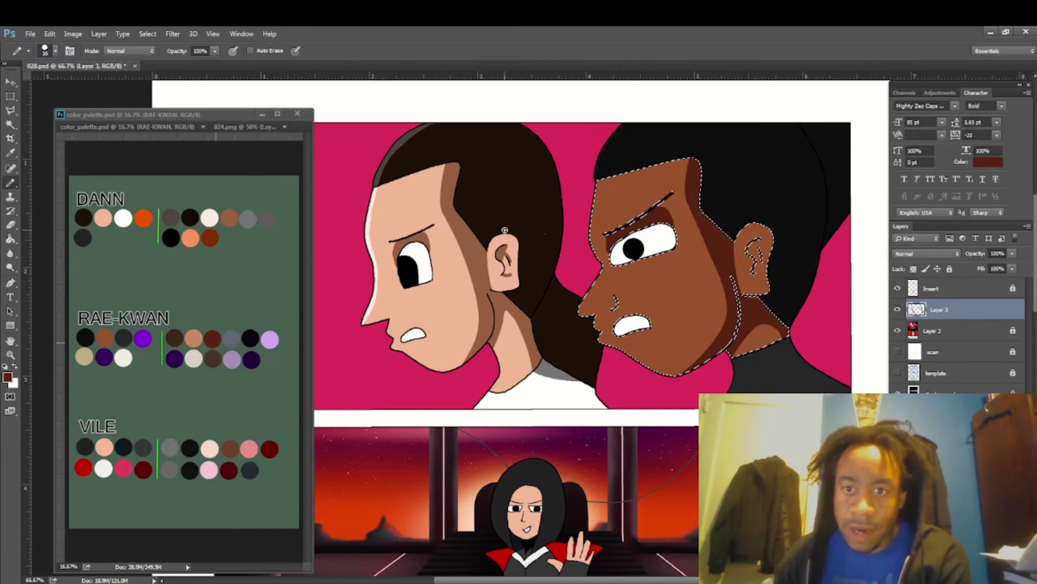
key("e")
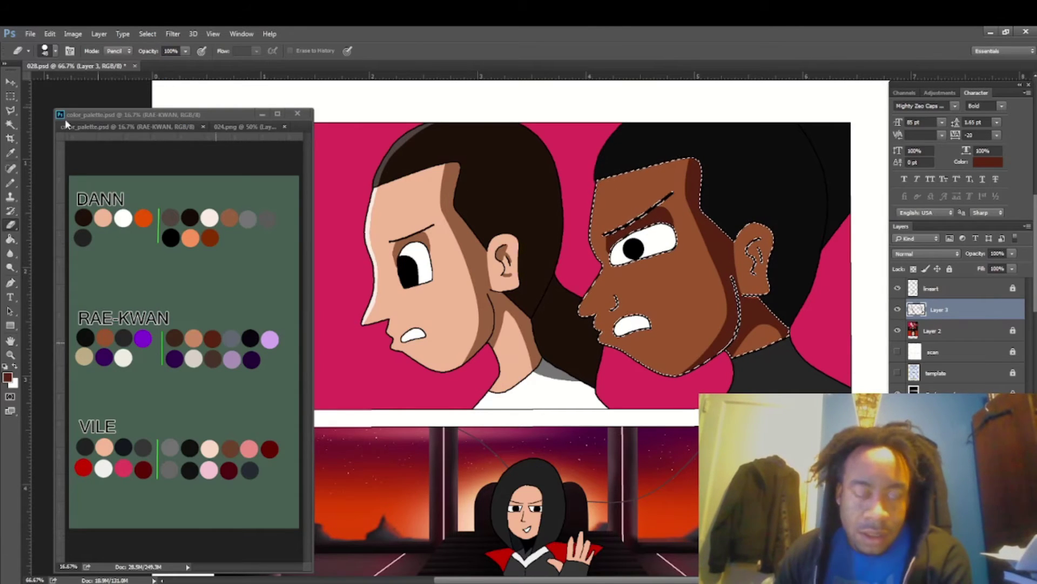
left_click(10, 124)
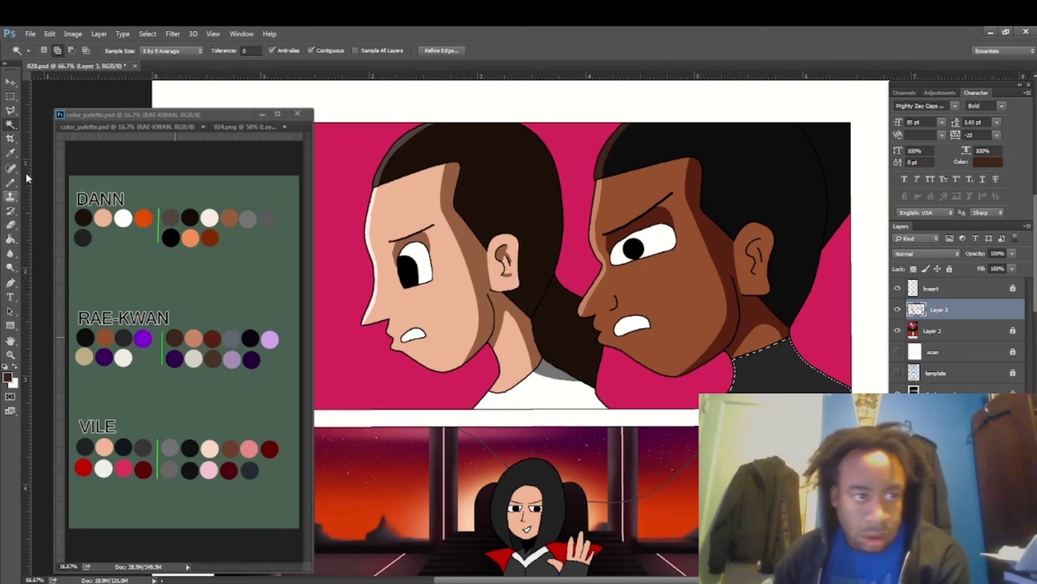
left_click(10, 154)
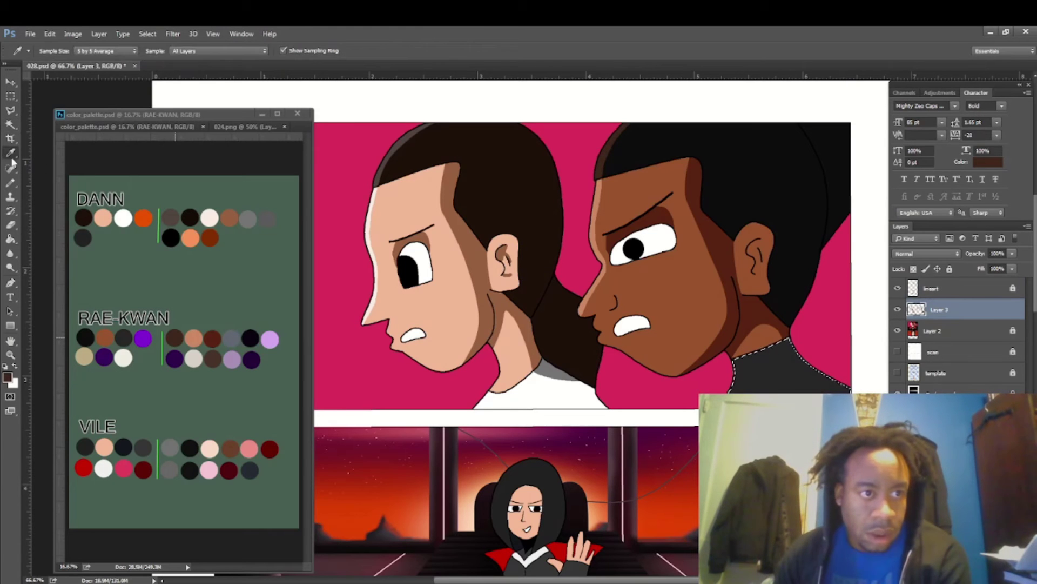
left_click(250, 338)
left_click(10, 182)
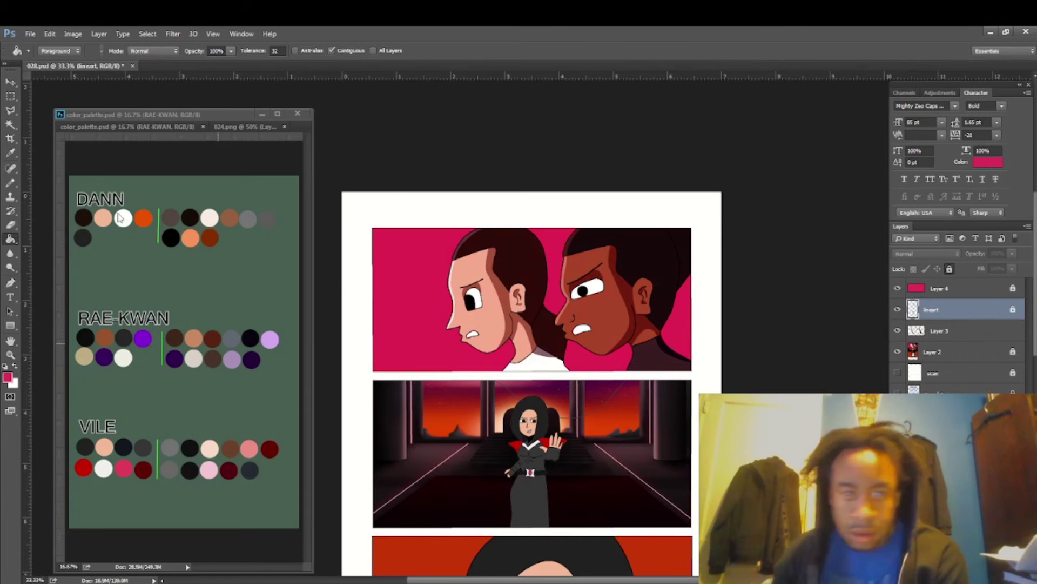
- Select all the pink background areas around the two characters in the first panel with the Magic Wand on the lineart layer
left_click(11, 124)
left_click(435, 289)
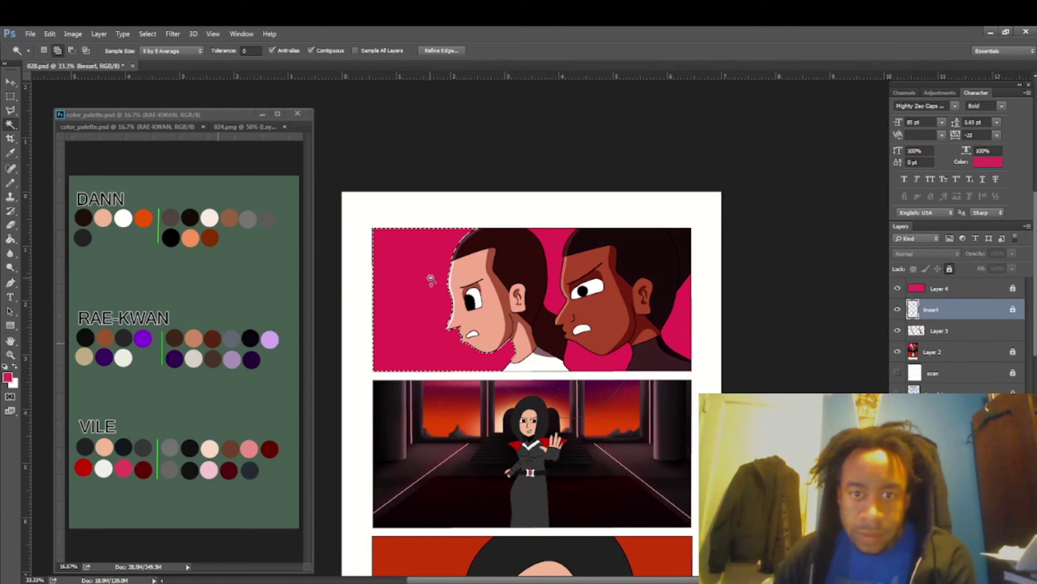
left_click(550, 249)
left_click(664, 323)
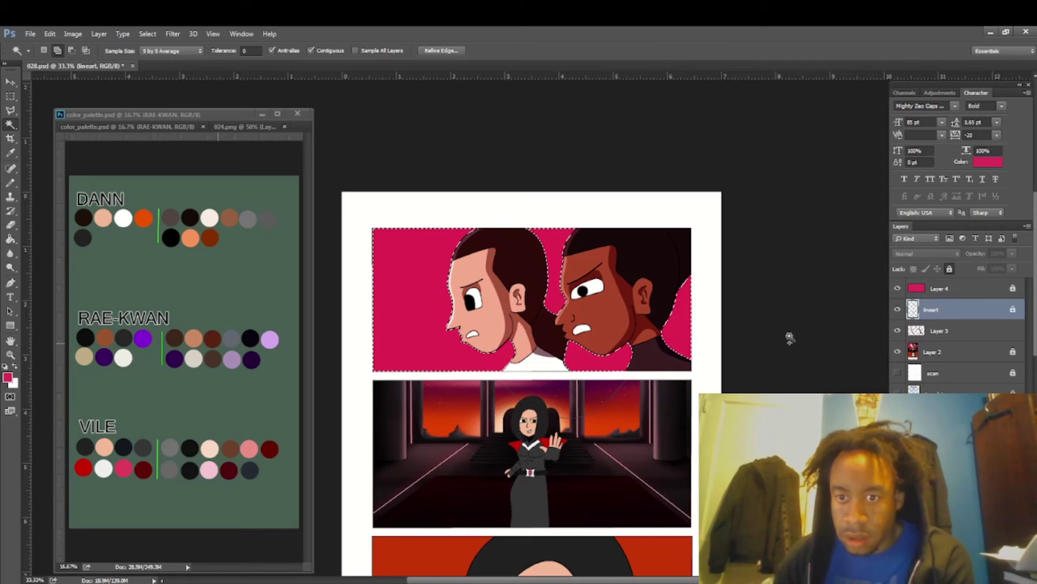
- On Layer 3, brush black shading across the first panel's selected background with the soft 800 px brush at 31% opacity
left_click(940, 331)
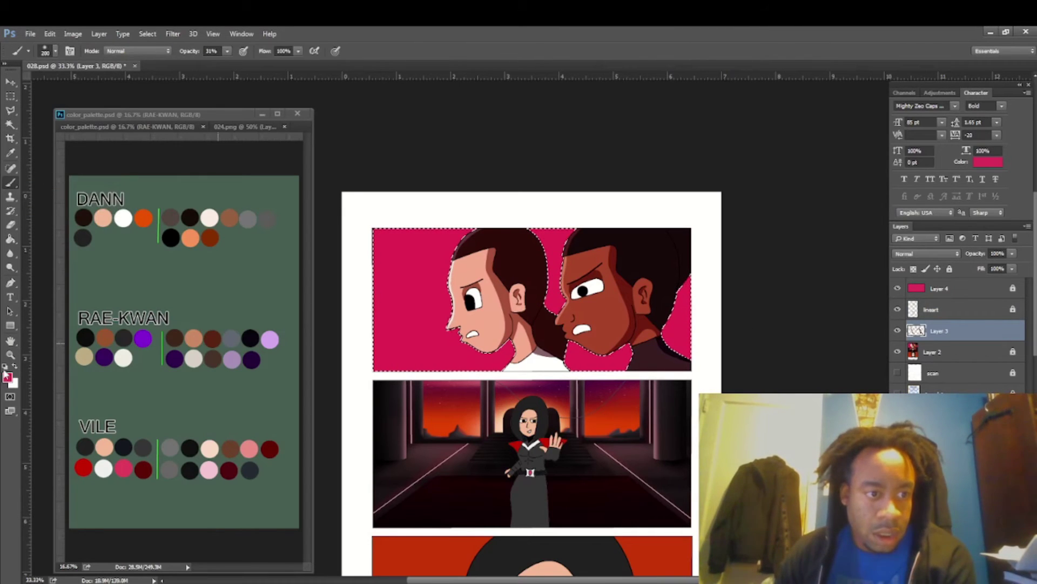
left_click(10, 355)
left_click(6, 368)
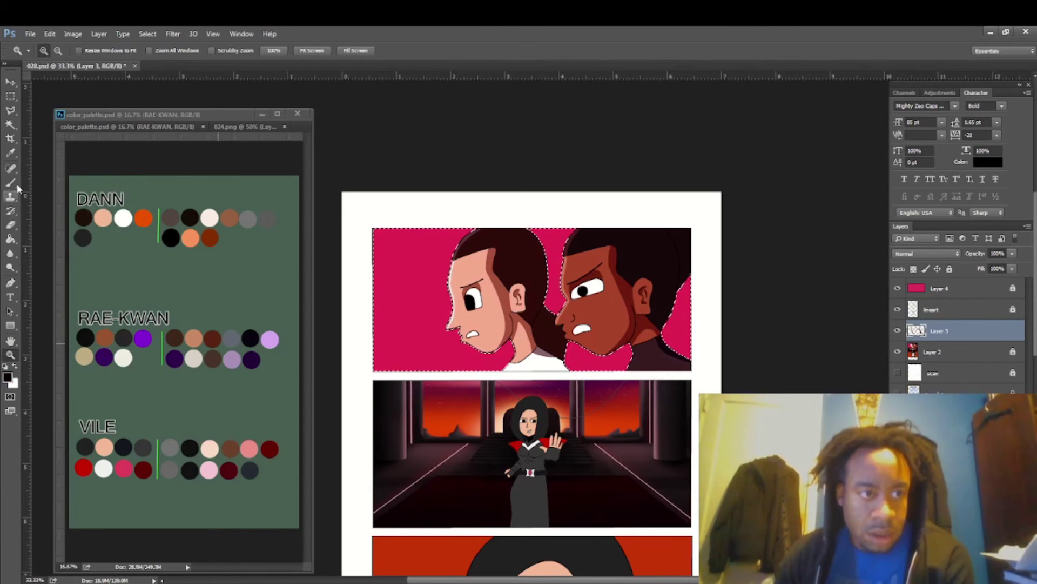
left_click(10, 183)
right_click(435, 313)
left_click(506, 460)
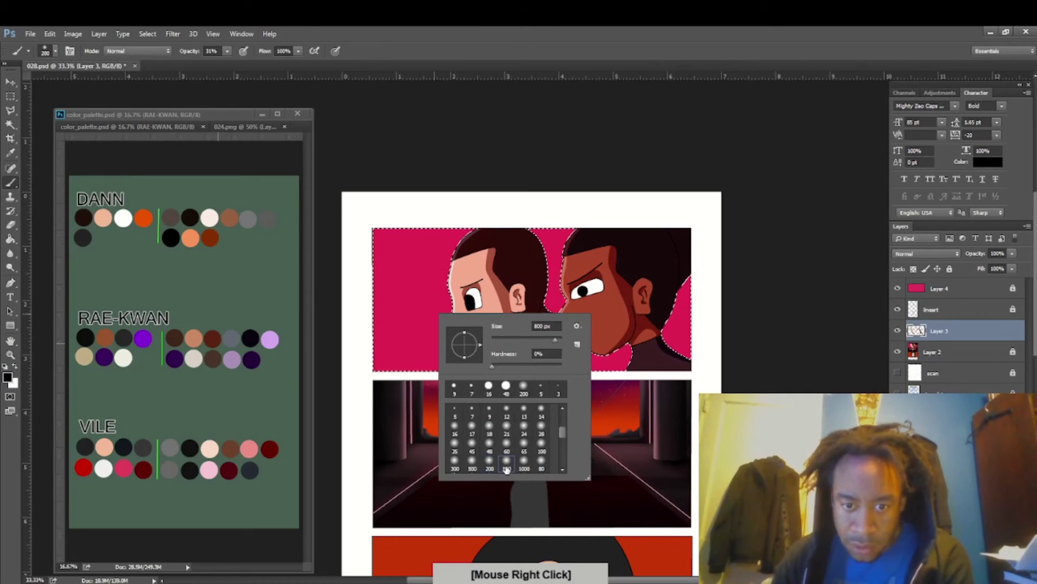
mouse_move(381, 330)
left_mouse_down()
mouse_move(369, 338)
mouse_move(481, 319)
mouse_move(787, 301)
left_mouse_up()
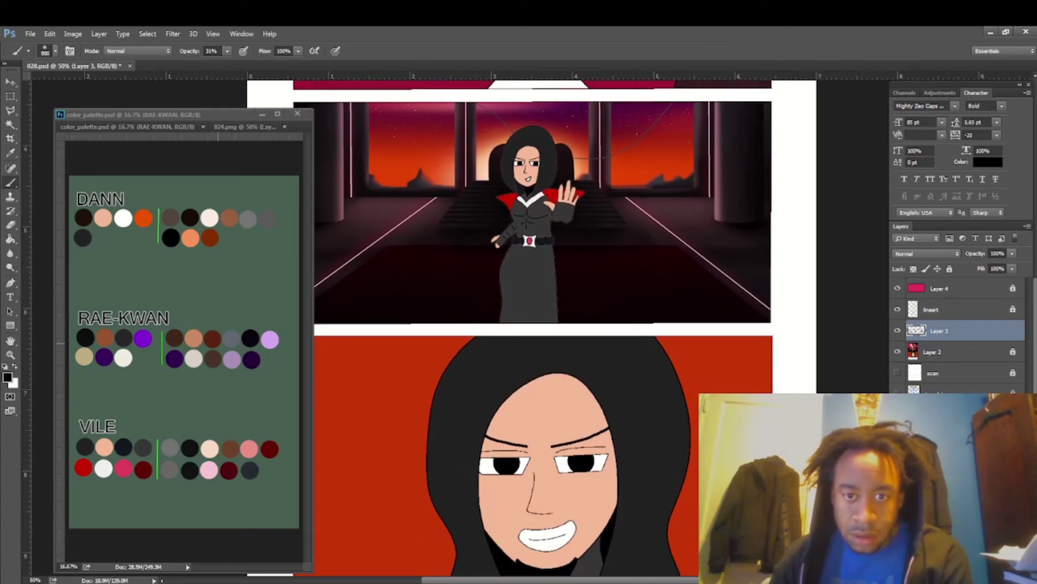
scroll(540, 324, "down", 3)
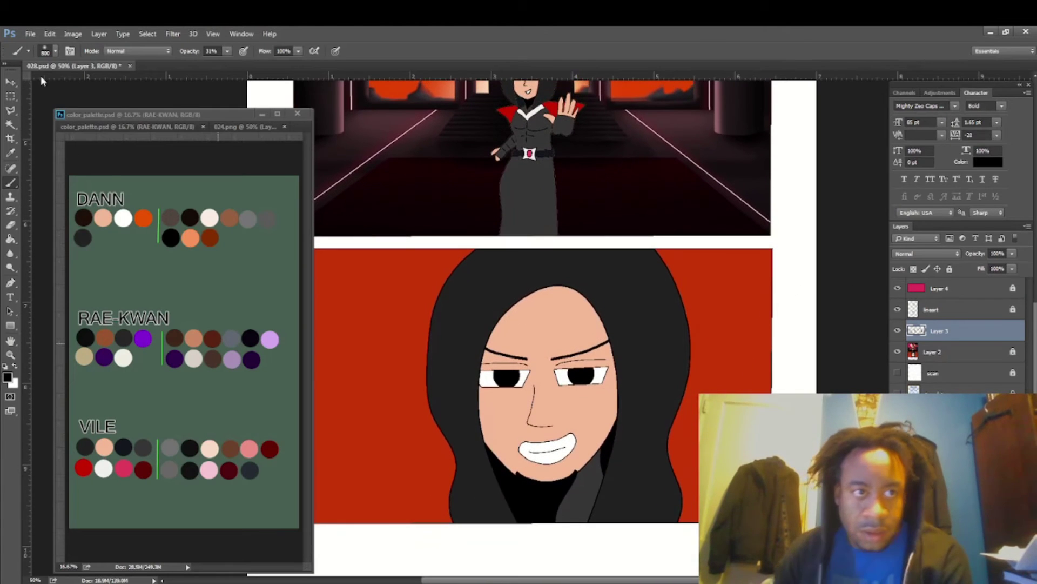
key("alt+f")
left_click(46, 60)
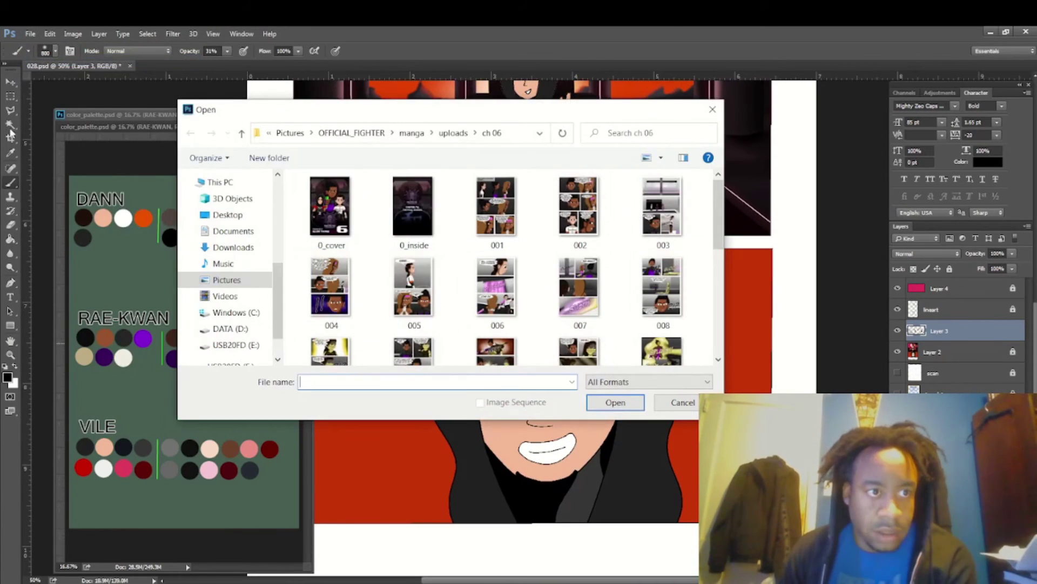
left_click(668, 402)
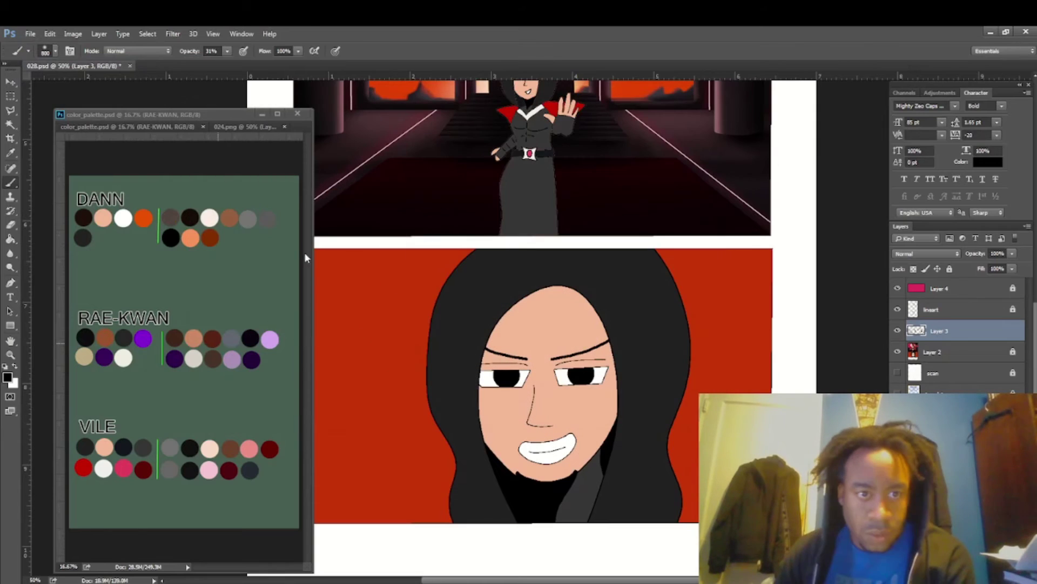
- Save 028.psd and select the red background around the hooded character in the third panel with the Magic Wand
left_click(32, 36)
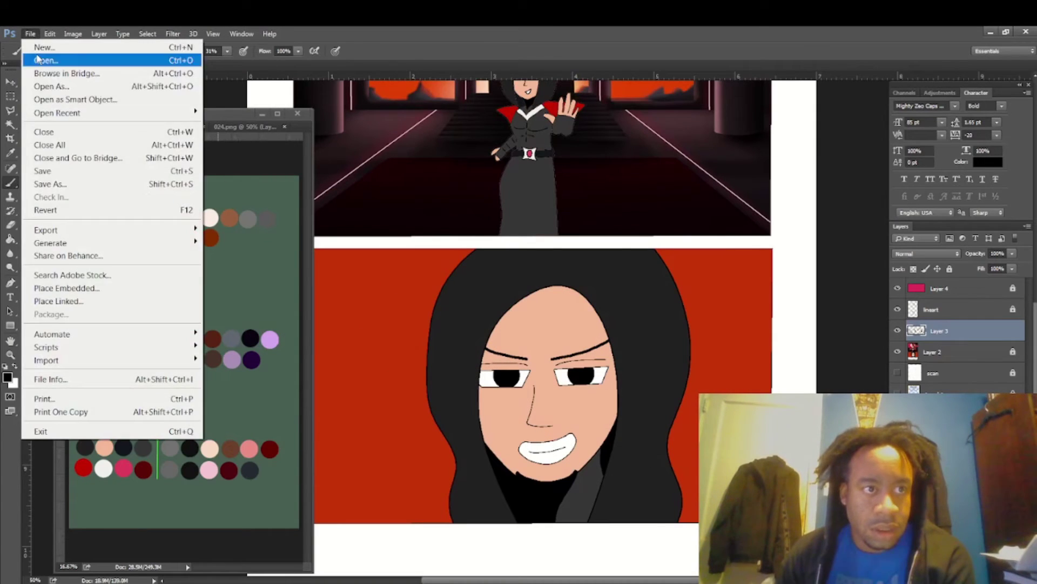
left_click(45, 169)
left_click(11, 126)
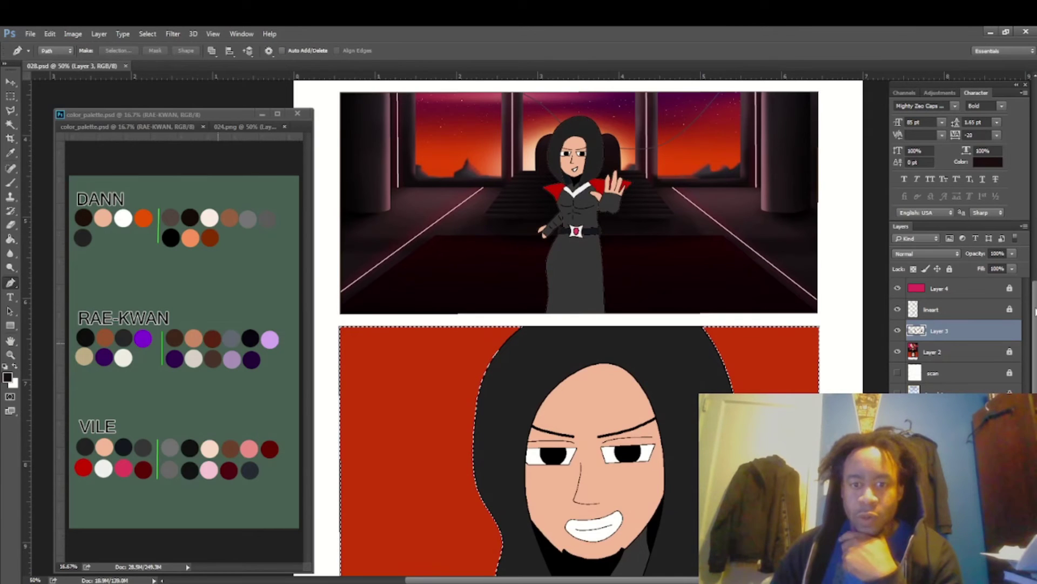
left_click_drag(1036, 312, 1035, 312)
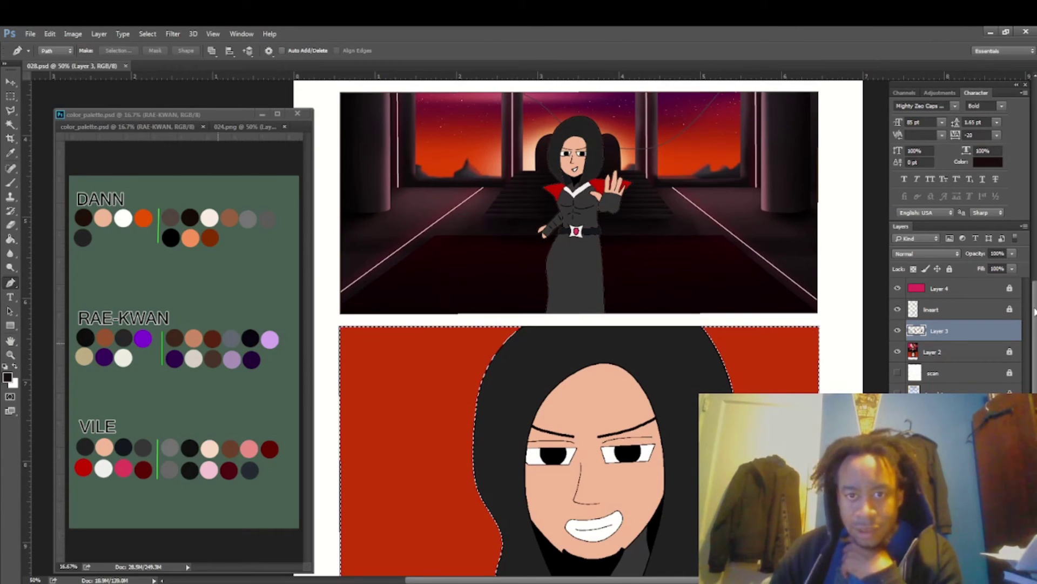
scroll(540, 345, "down", 3)
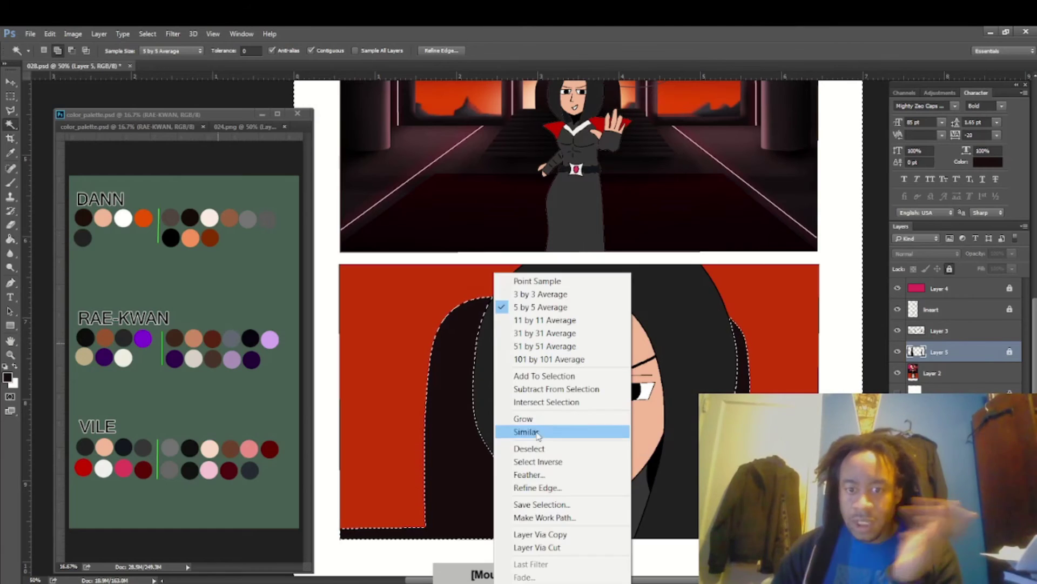
left_click(535, 434)
left_click(767, 327)
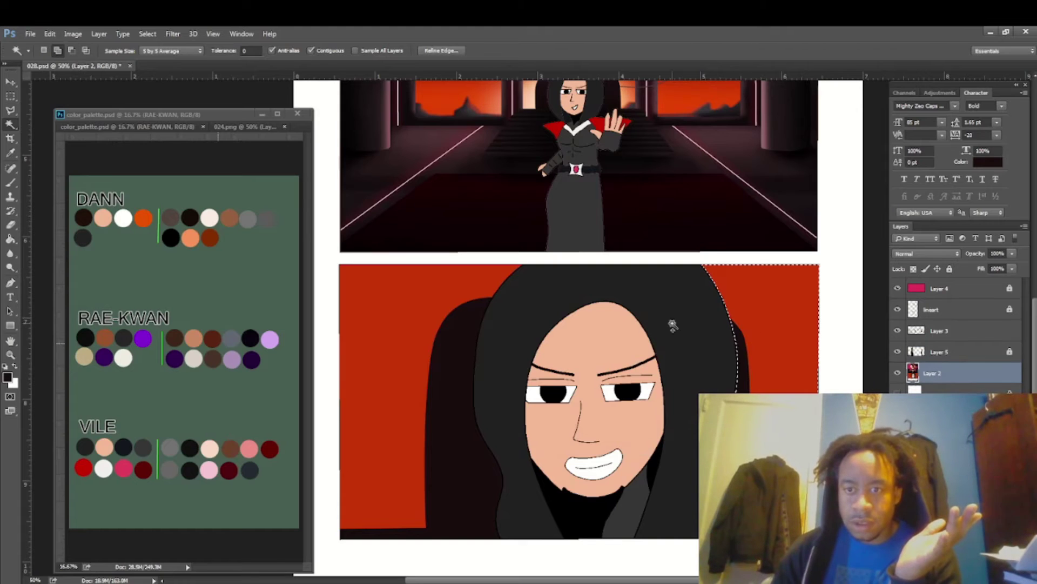
right_click(540, 273)
left_click(575, 448)
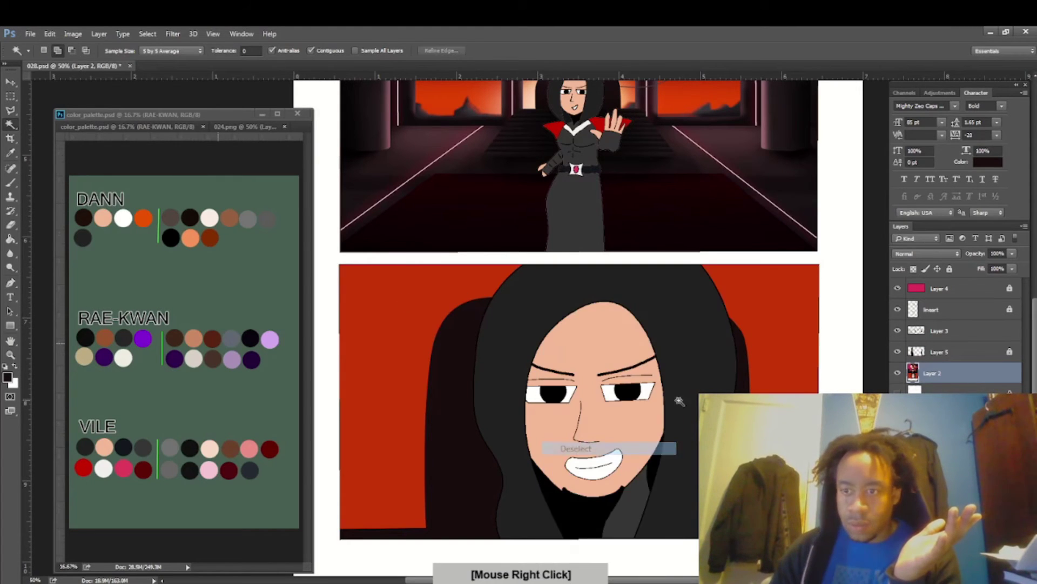
- Unlock Layer 5 with the chair and merge it down into Layer 2, and select the third panel's red background with the Magic Wand
left_click(898, 373)
left_click(898, 373)
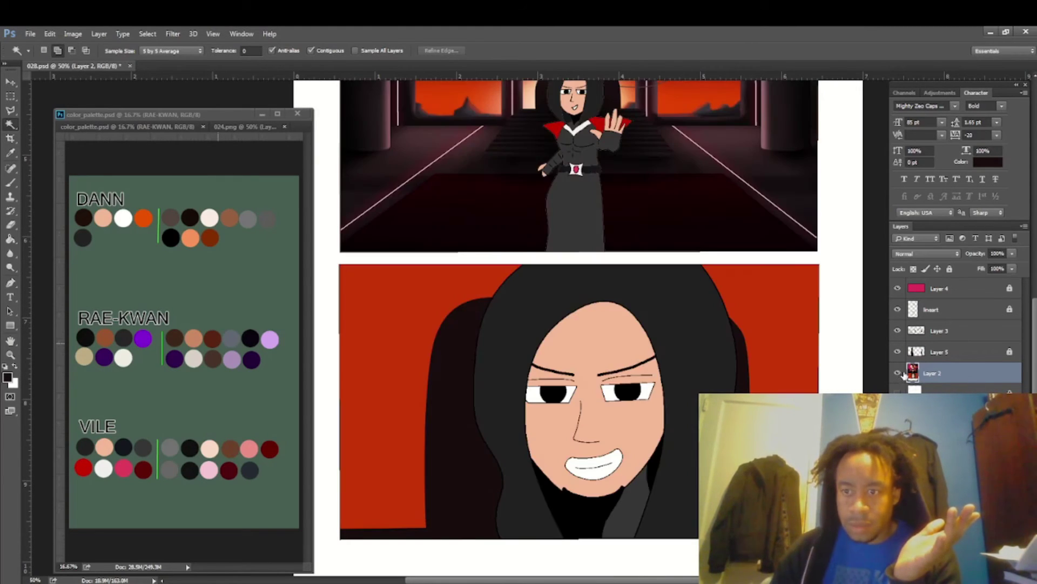
left_click(898, 352)
left_click(898, 352)
left_click(940, 351)
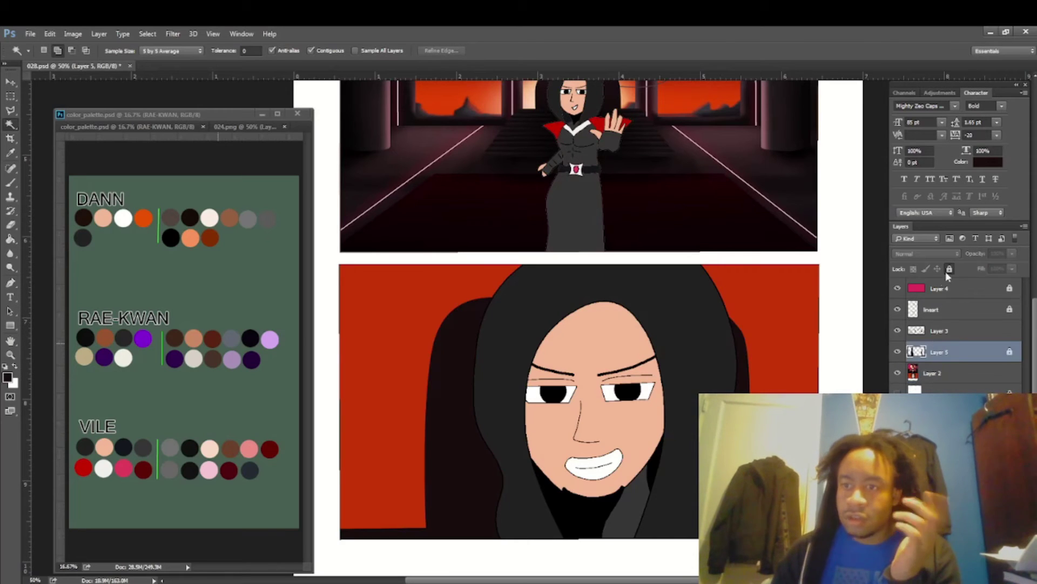
right_click(959, 366)
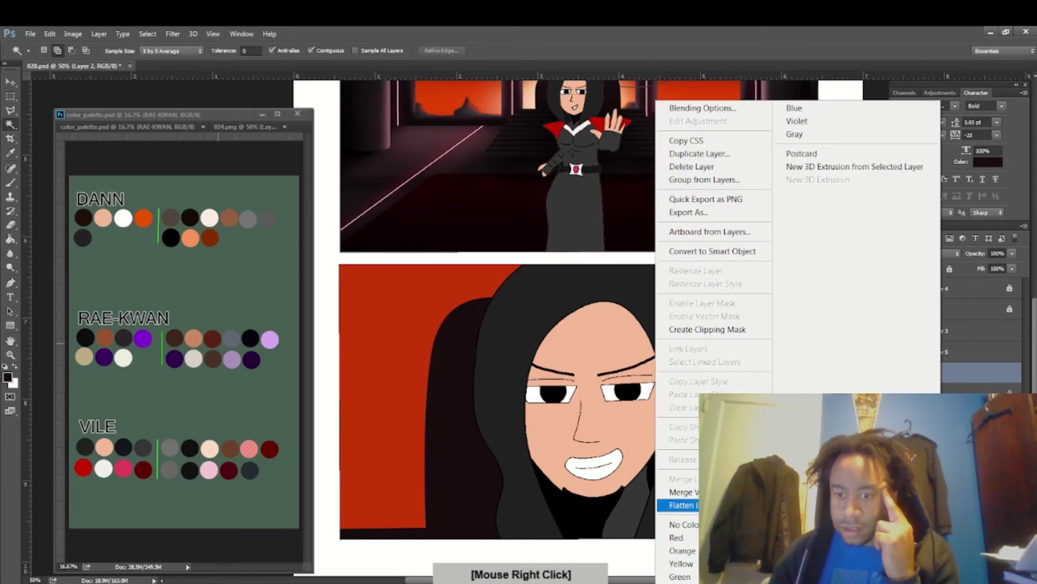
left_click(952, 353)
left_click(948, 349)
right_click(844, 376)
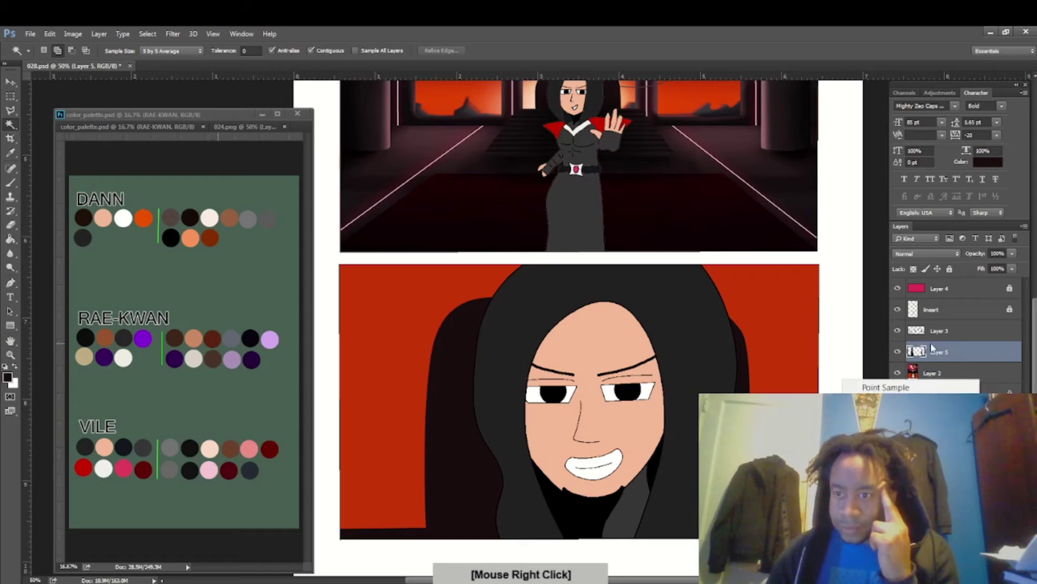
right_click(927, 339)
left_click(932, 352)
right_click(944, 353)
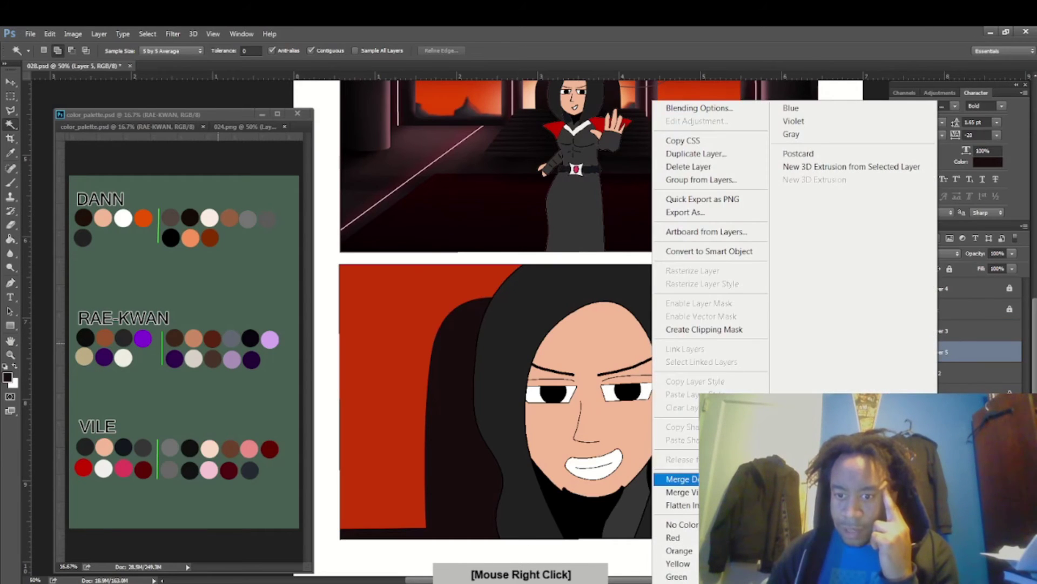
left_click(678, 479)
left_click(792, 328)
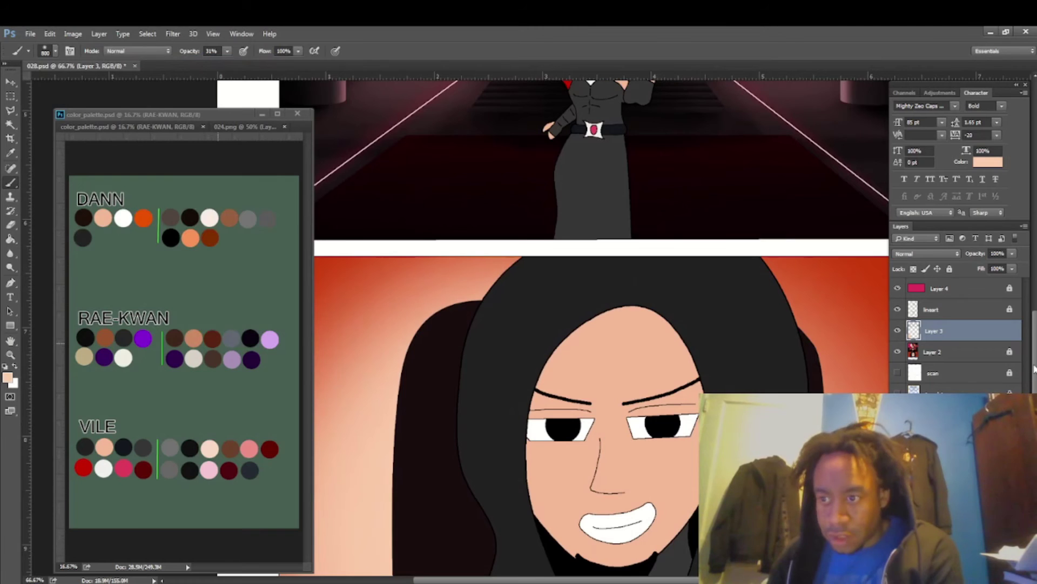
- On the lineart layer, select the character's hood in the third panel with the Magic Wand, and activate Layer 3 with the default colours
scroll(594, 324, "down", 3)
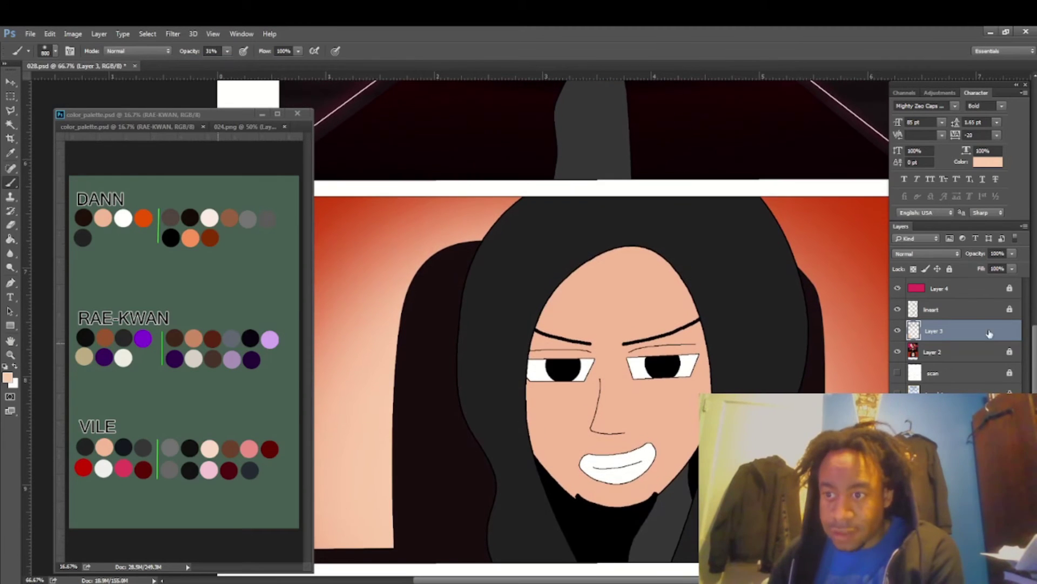
left_click(936, 317)
left_click(10, 125)
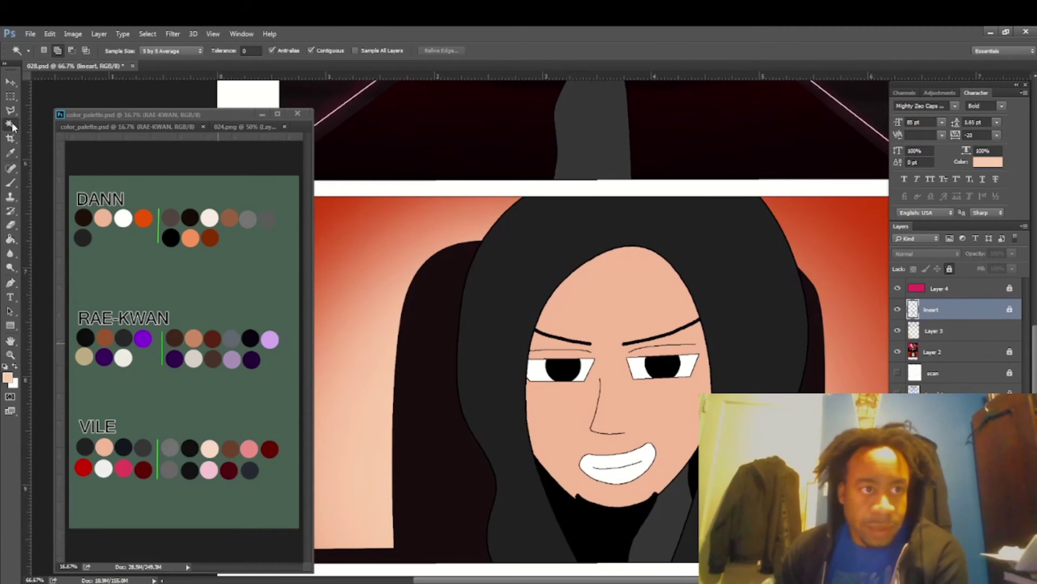
left_click(660, 225)
key("alt+bracketleft")
key("i")
left_click(6, 367)
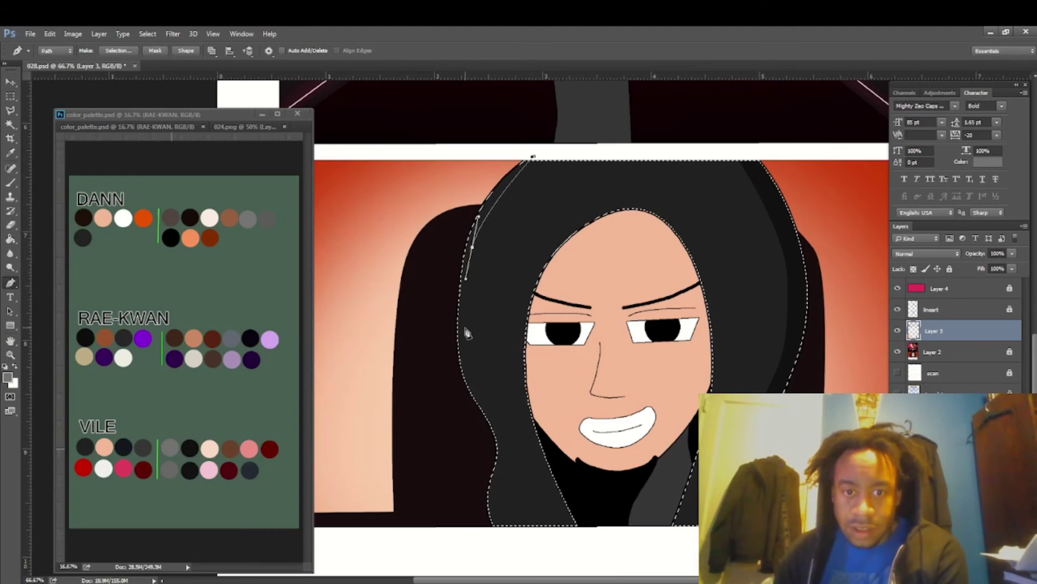
- Draw a closed Pen path on Layer 3 that cuts a narrow highlight strip along the left outer edge of the hood in the third panel
left_click(466, 333)
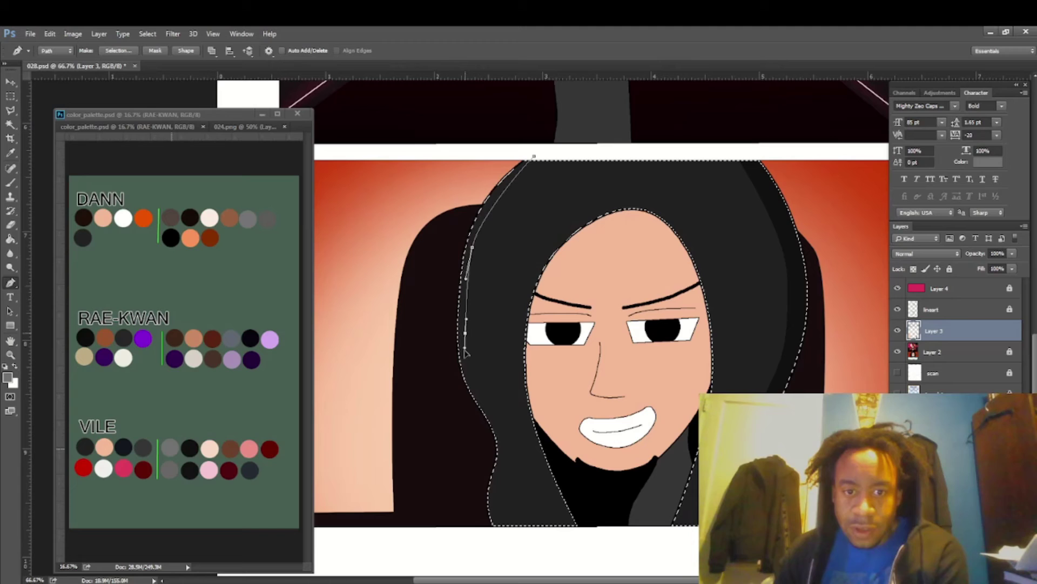
left_click(473, 376)
left_click(496, 418)
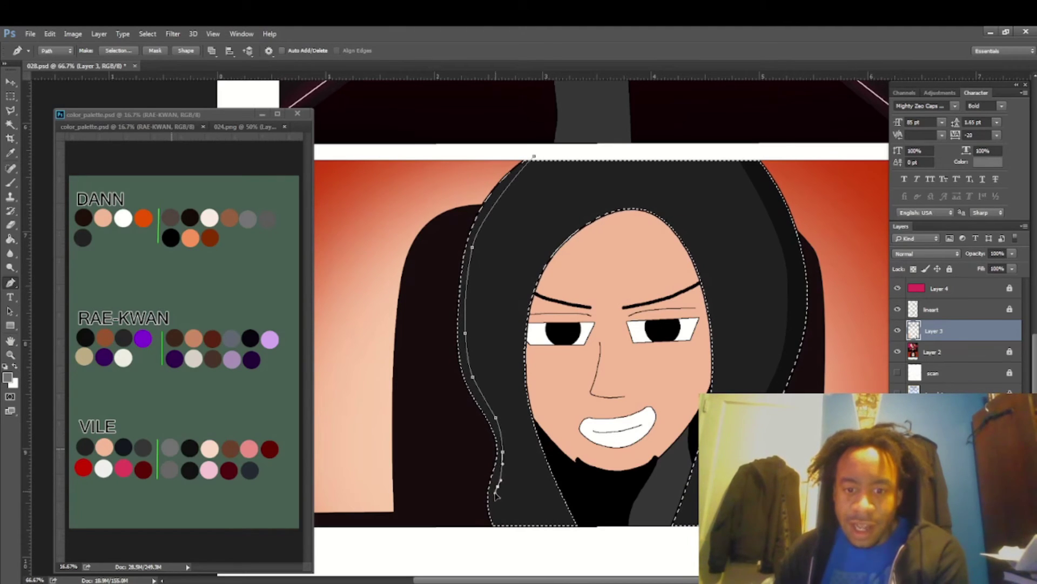
left_click_drag(496, 491, 510, 549)
left_click(486, 551)
left_click(441, 527)
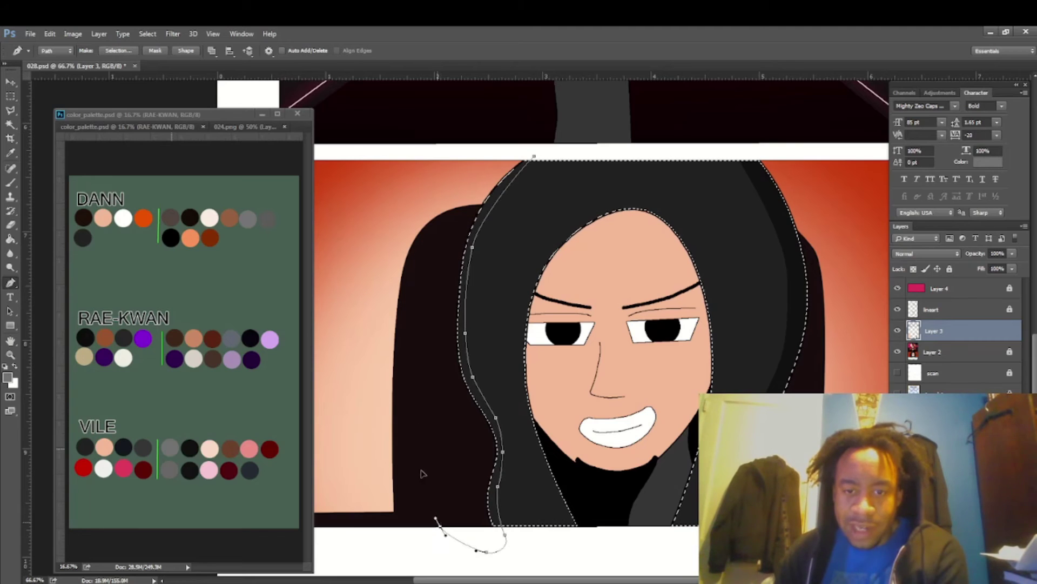
left_click(410, 397)
left_click(409, 282)
left_click(422, 201)
left_click(459, 147)
left_click_drag(511, 113, 539, 123)
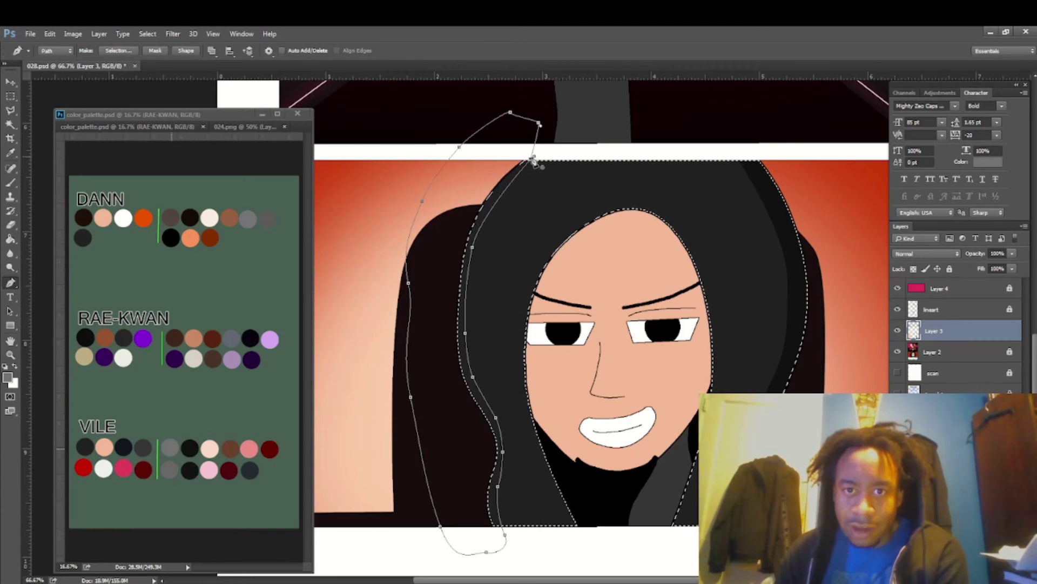
left_click(533, 160)
- Fill the hood highlight path with the grey foreground colour on Layer 3 and clear the path
right_click(514, 189)
left_click(575, 247)
key("Return")
- Select the face skin in the third panel with the Magic Wand, sample the brown Vile swatch, and shade the face's outer edge on Layer 3
key("w")
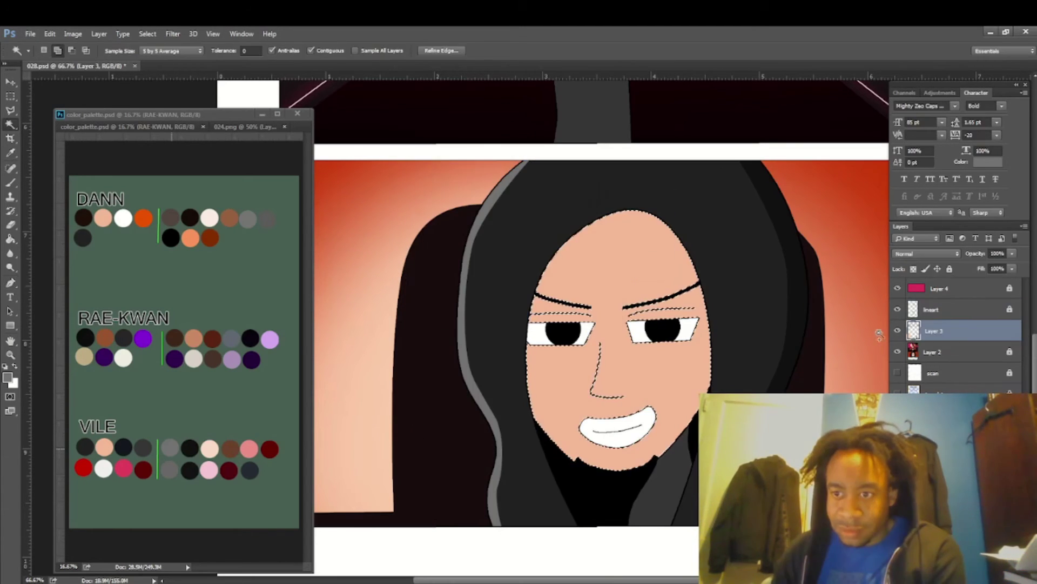
left_click(10, 153)
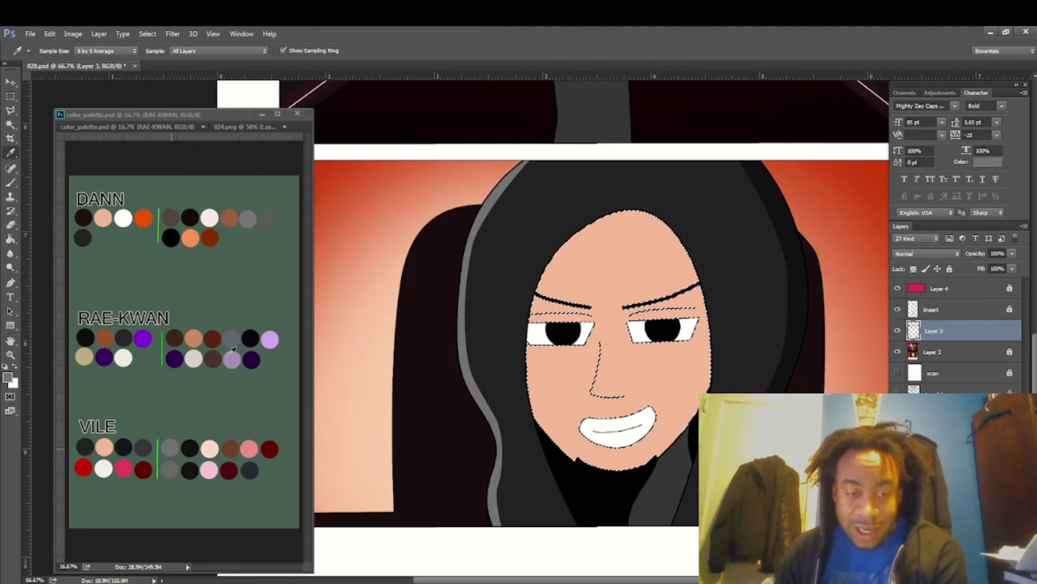
left_click(232, 443)
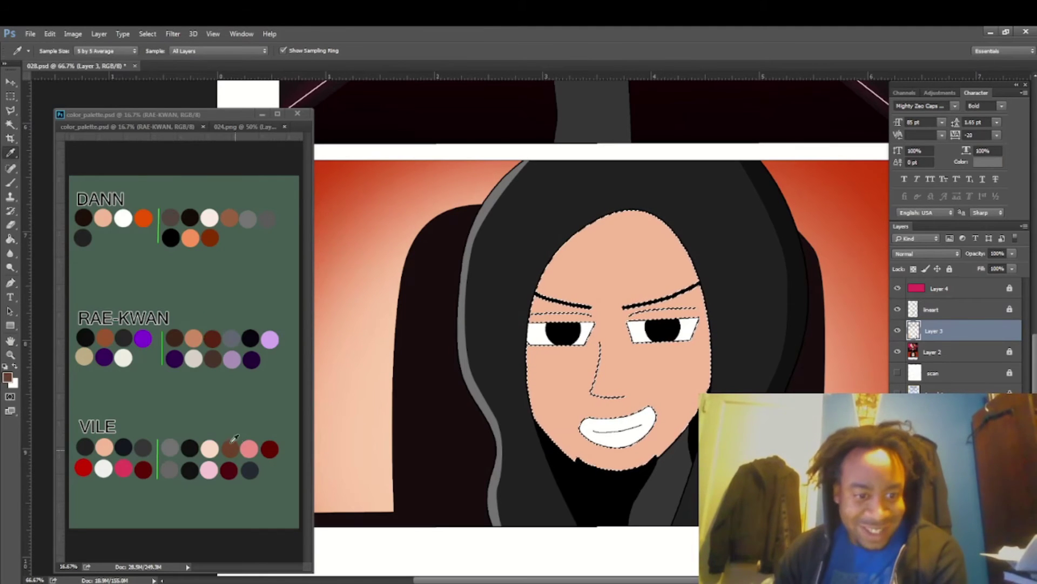
key("b")
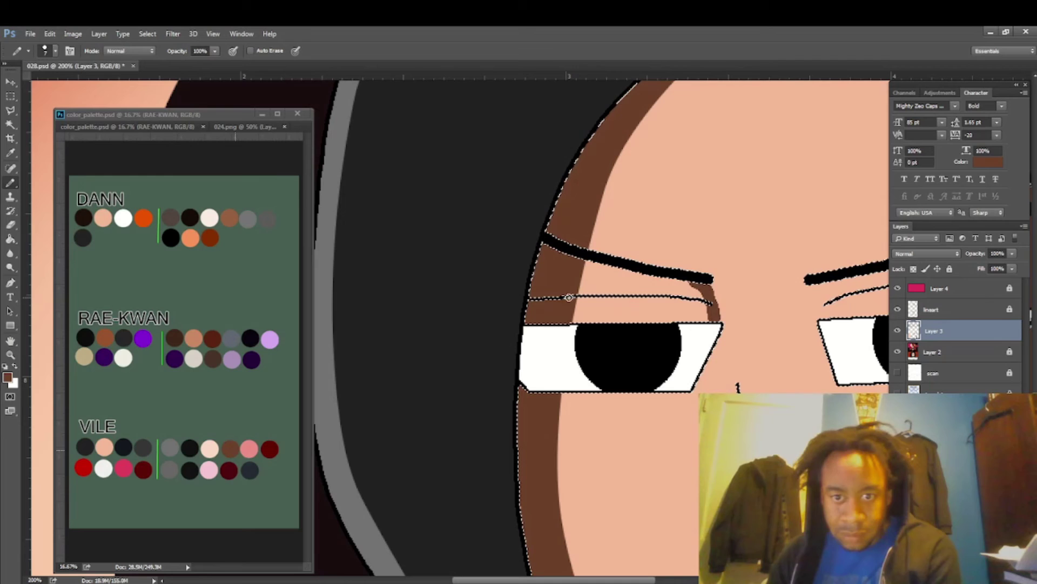
left_click(10, 238)
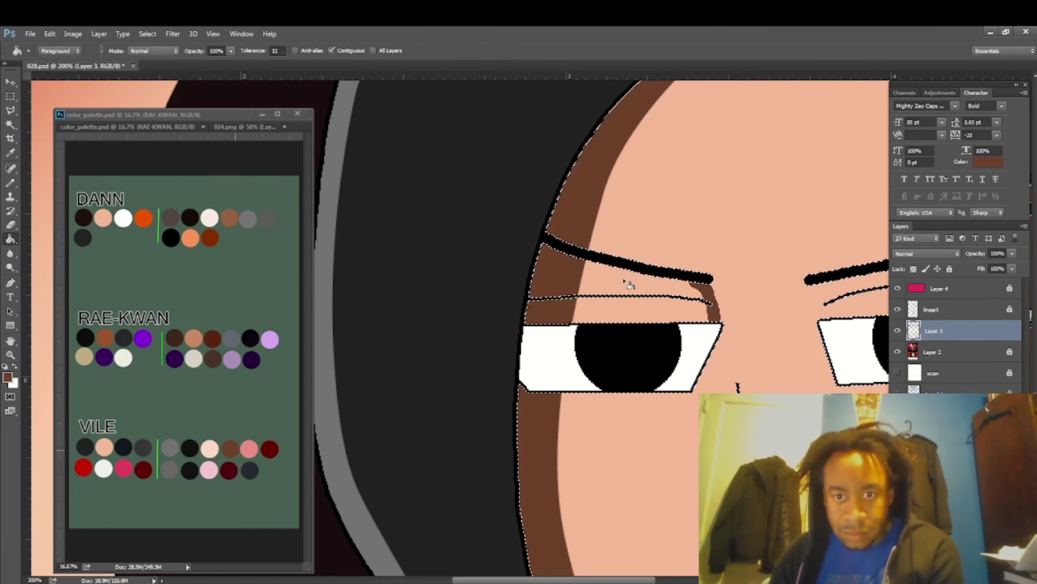
left_click(625, 281)
left_click(49, 33)
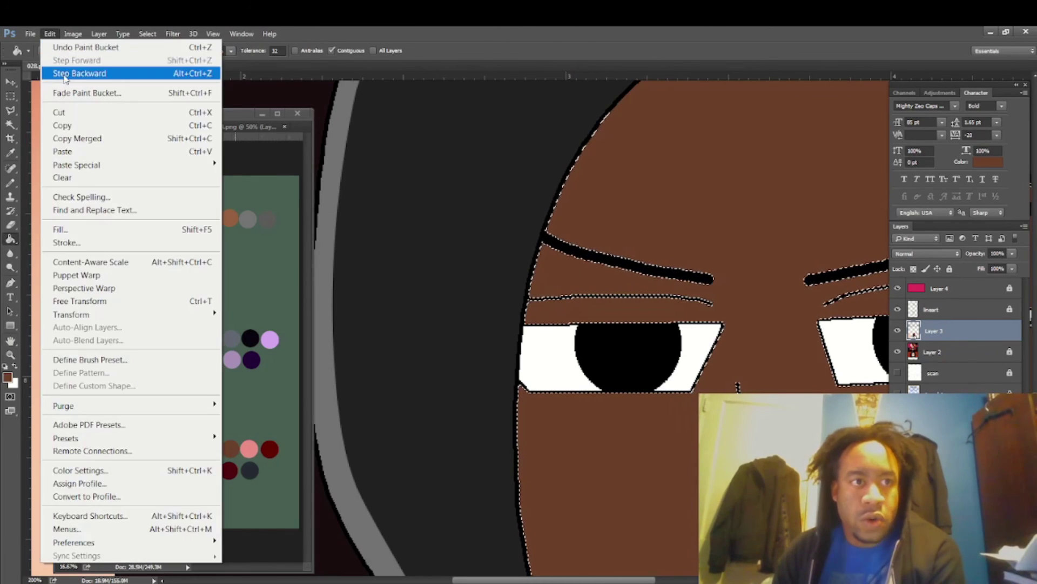
left_click(79, 73)
left_click(50, 34)
left_click(79, 73)
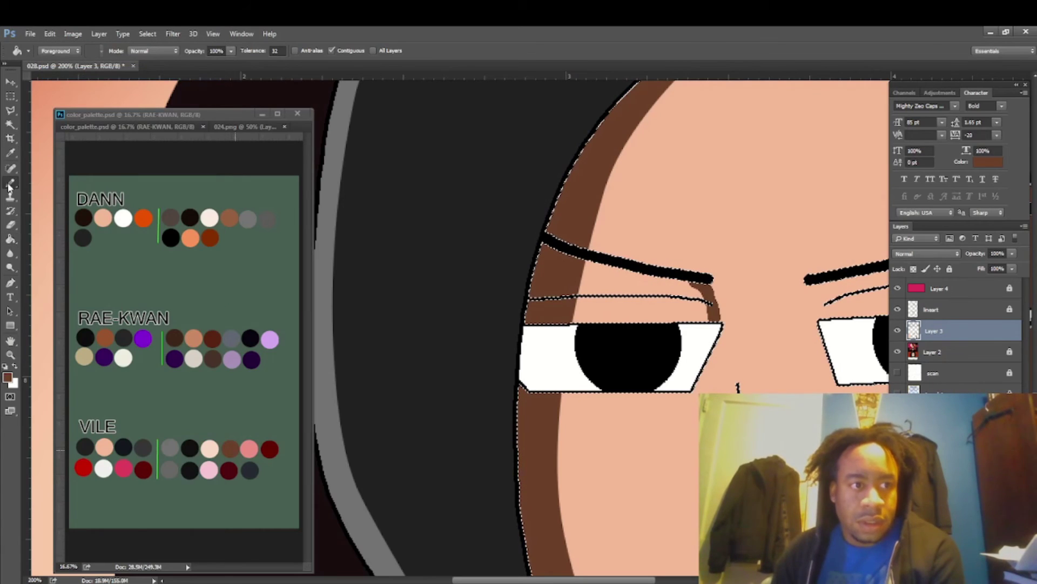
- Paint brown shadow between the eyebrows and eyes in the third panel with the Pencil at 24 px on Layer 3
left_click(10, 184)
right_click(631, 300)
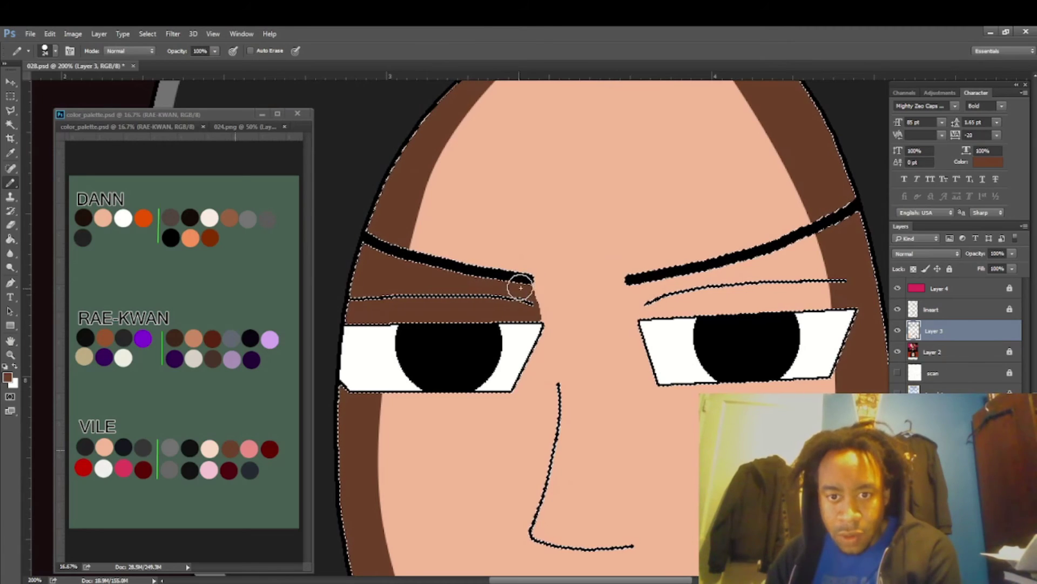
mouse_move(646, 294)
left_mouse_down()
mouse_move(656, 328)
mouse_move(671, 290)
mouse_move(669, 307)
mouse_move(705, 290)
mouse_move(693, 276)
mouse_move(703, 312)
mouse_move(734, 308)
mouse_move(763, 277)
mouse_move(746, 266)
mouse_move(745, 286)
mouse_move(773, 325)
mouse_move(809, 314)
left_mouse_up()
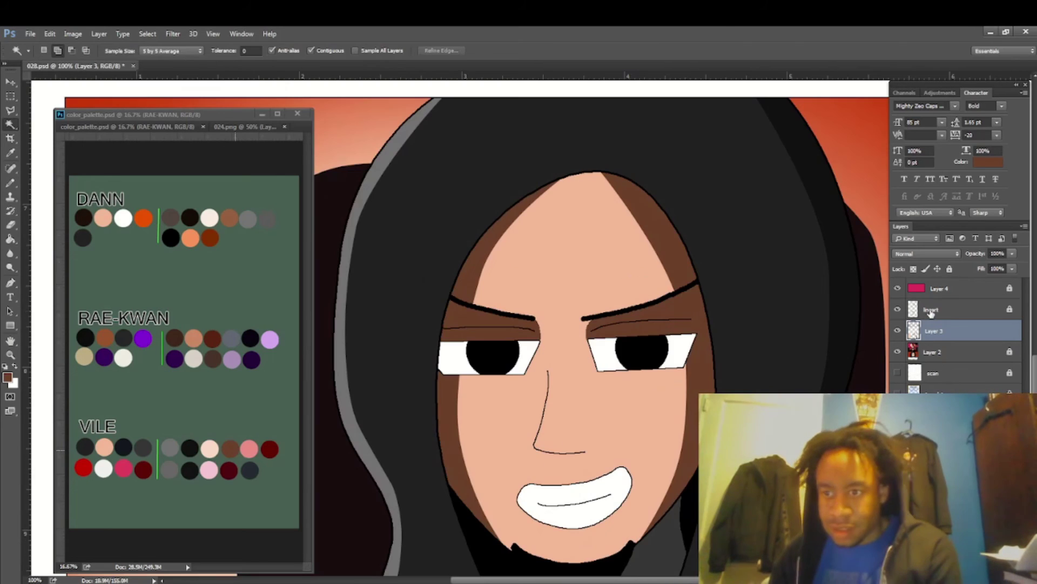
- On the lineart layer, select the whites of both eyes in the third panel with the Magic Wand, and activate Layer 3
left_click(931, 309)
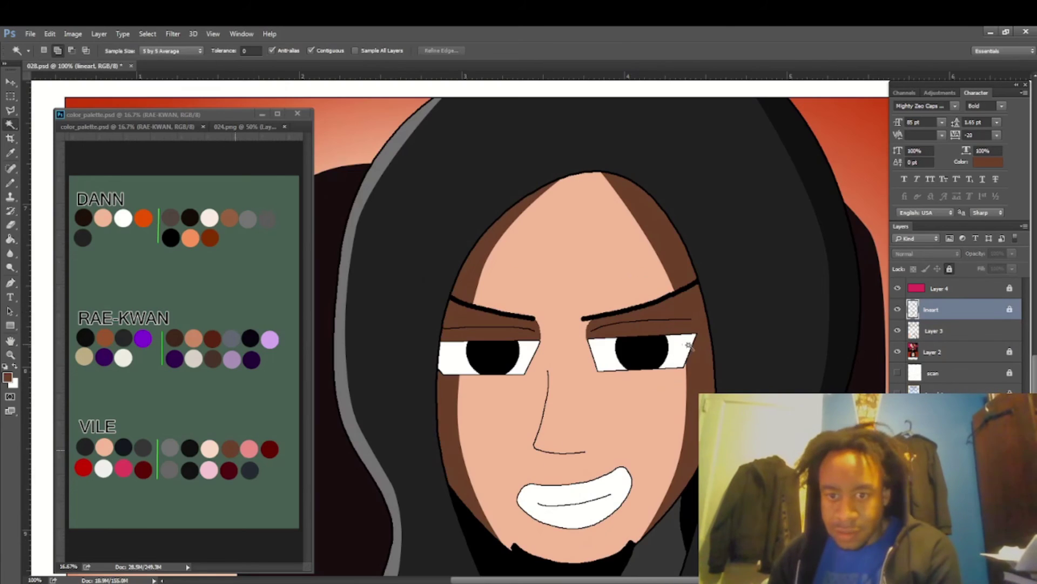
left_click(689, 349)
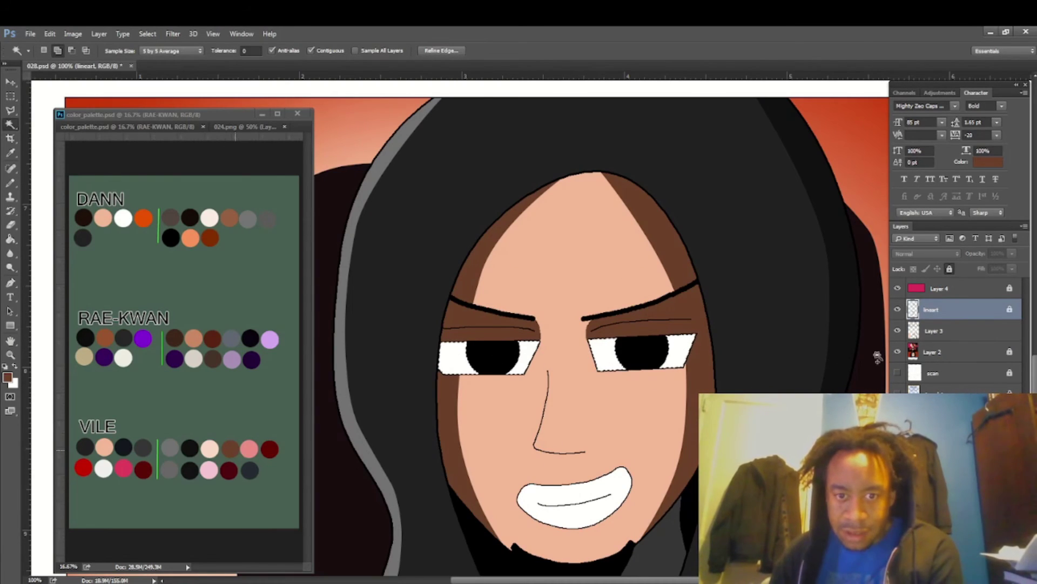
left_click(932, 330)
- Set the foreground colour to grey #aaaaaa and shade the upper part of both eye whites with the Pencil on Layer 3
left_click(14, 367)
left_click(8, 377)
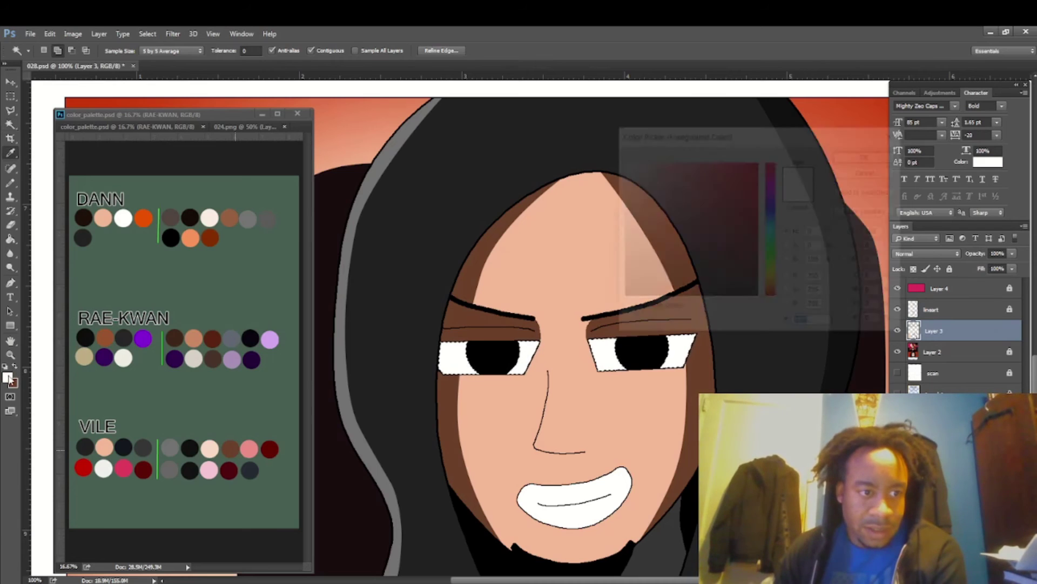
left_click_drag(621, 182, 621, 206)
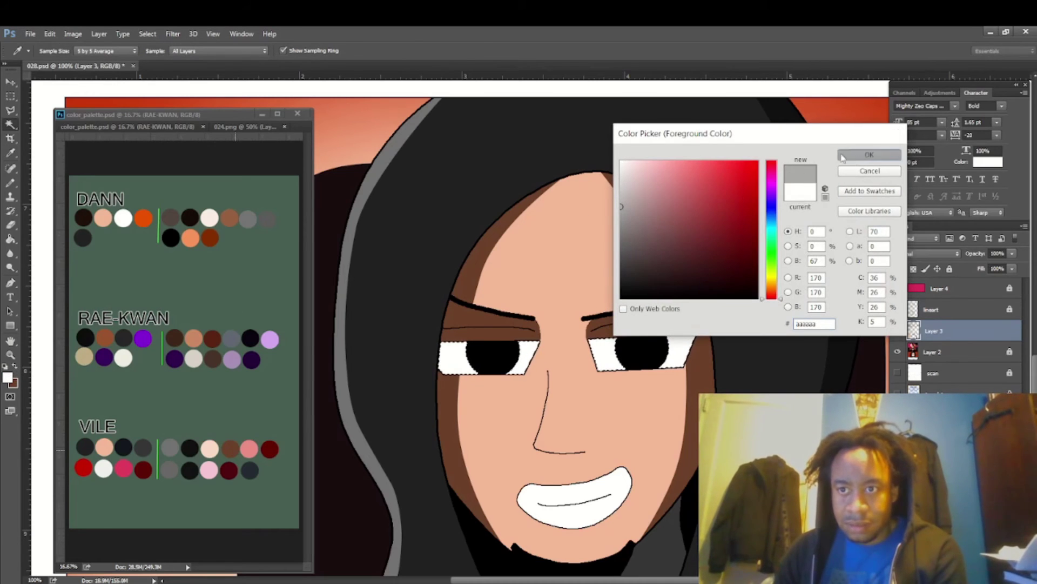
left_click(870, 155)
left_click(12, 183)
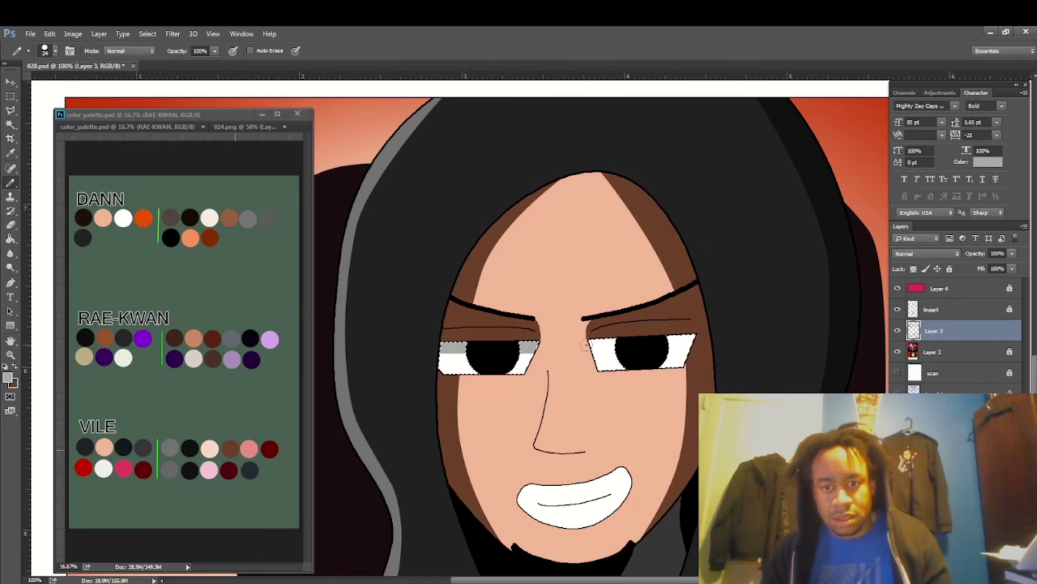
left_click_drag(694, 339, 668, 346)
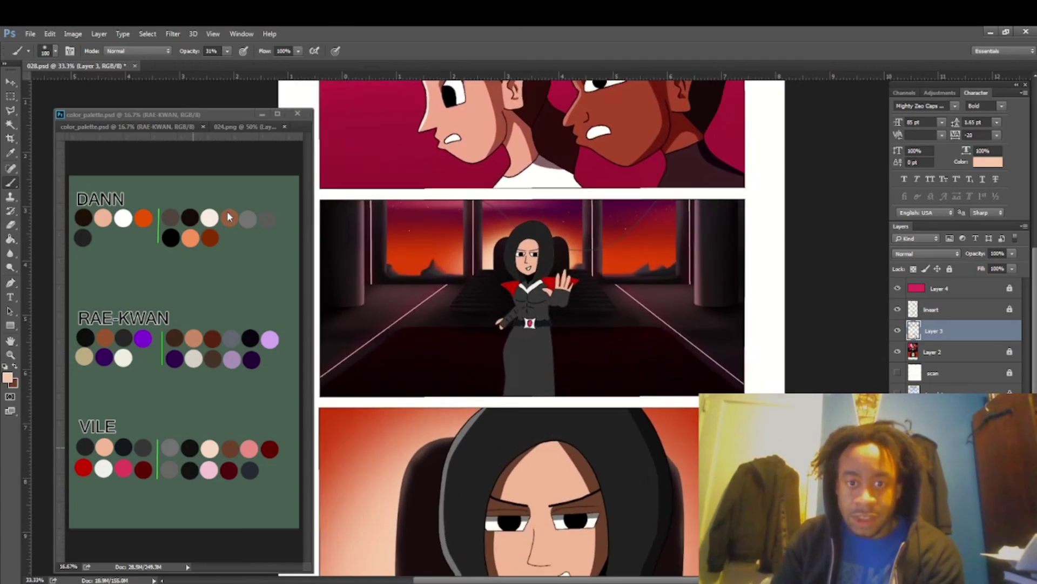
- On the lineart layer, select the character's hood in the second panel with the Magic Wand, and activate Layer 3
key("ctrl+plus")
key("ctrl+plus")
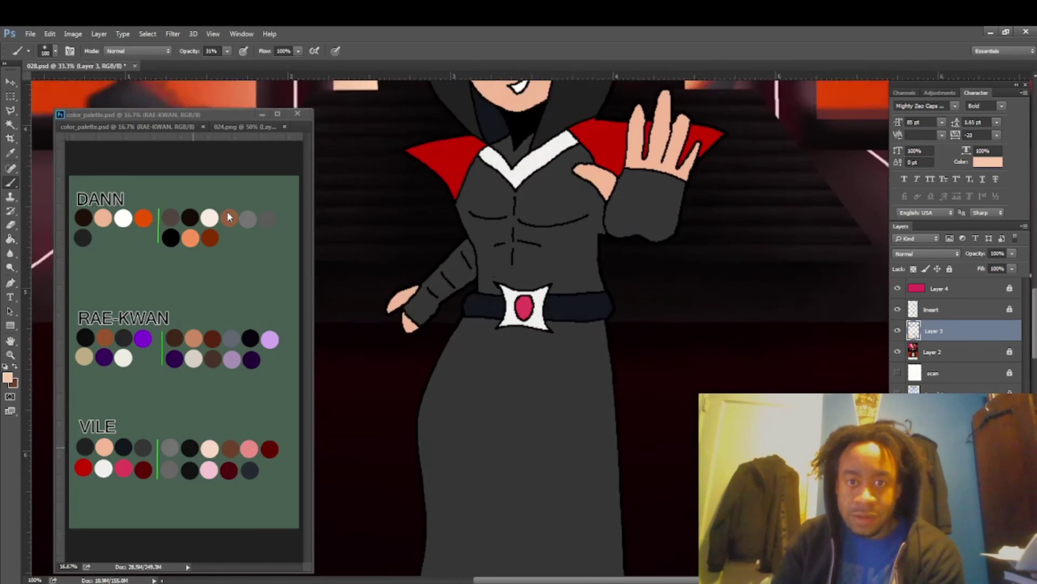
key("ctrl+minus")
left_click(919, 315)
key("ctrl+plus")
left_click_drag(772, 258, 773, 411)
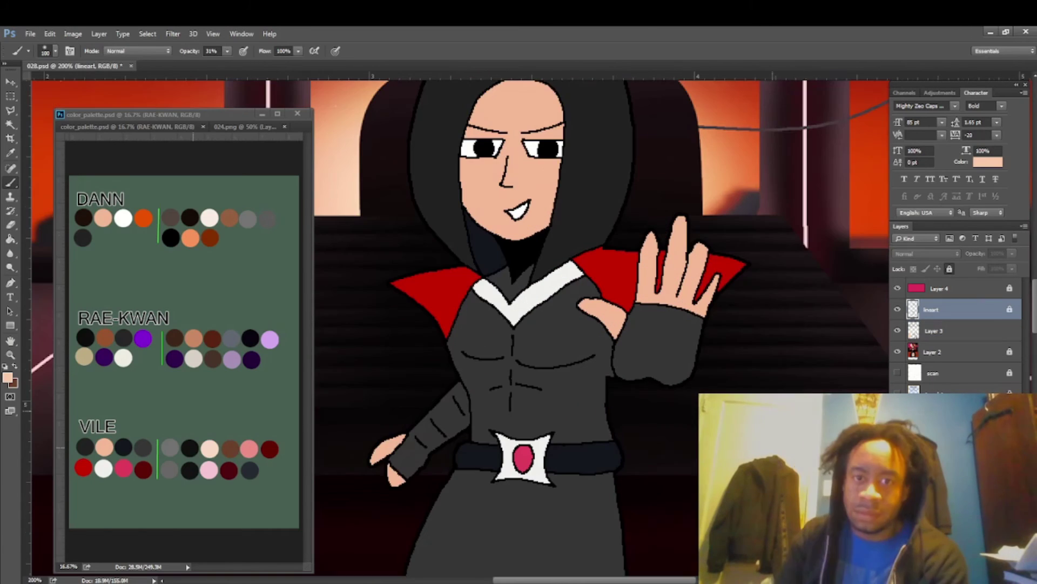
left_click_drag(1035, 317, 1035, 308)
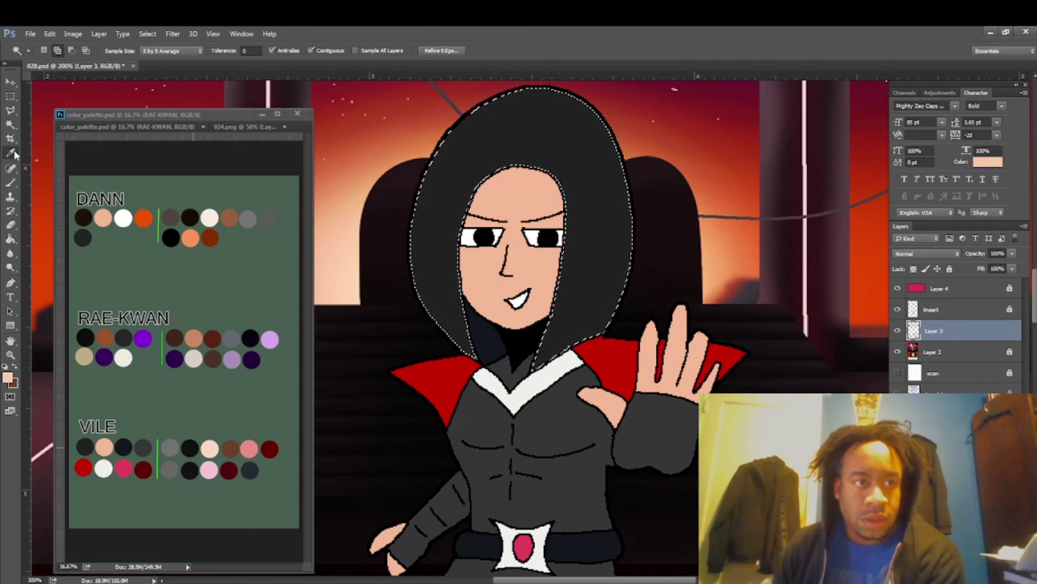
- Sample the near-black Vile swatch and set the Pencil to a 17 px tip for shading the hood in the second panel
left_click(13, 153)
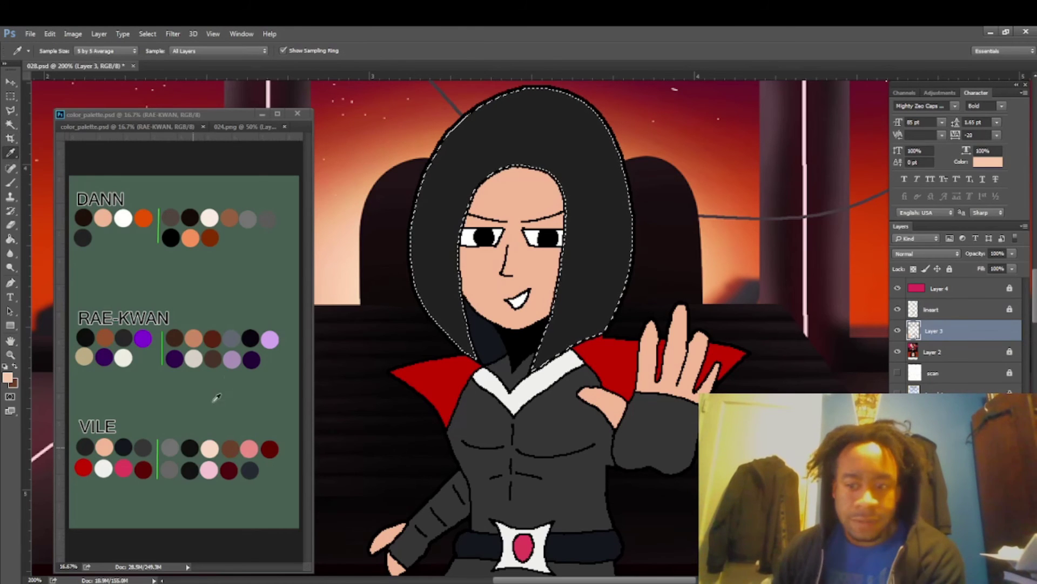
left_click(193, 466)
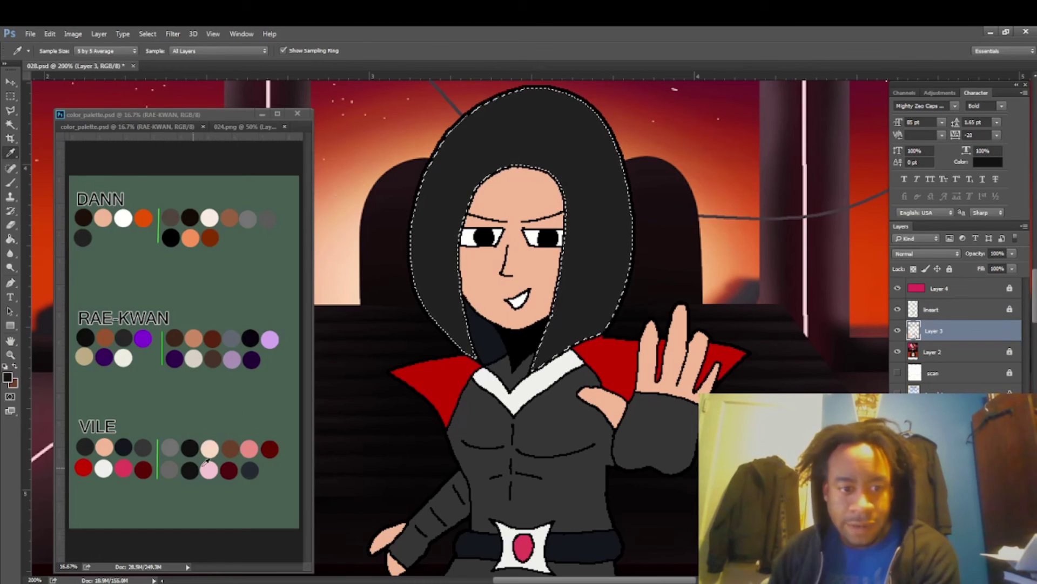
right_click(10, 186)
left_click(54, 193)
right_click(657, 168)
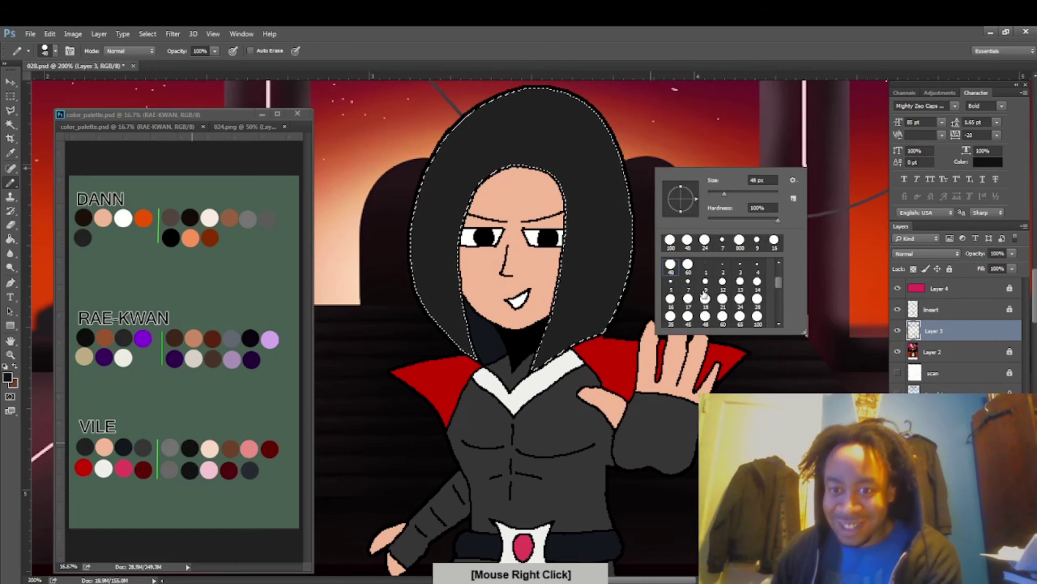
left_click(688, 298)
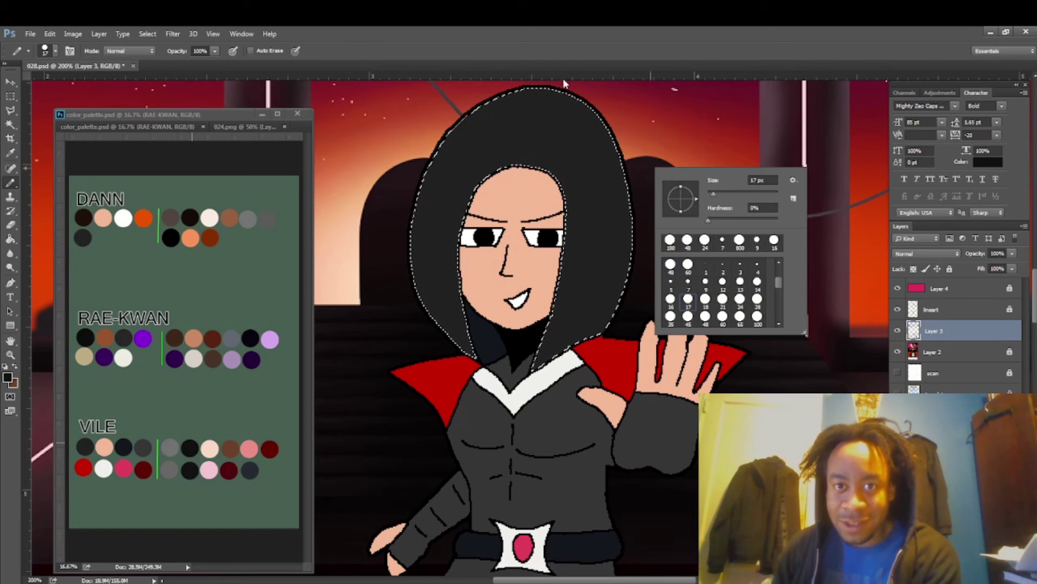
scroll(854, 244, "up", 3)
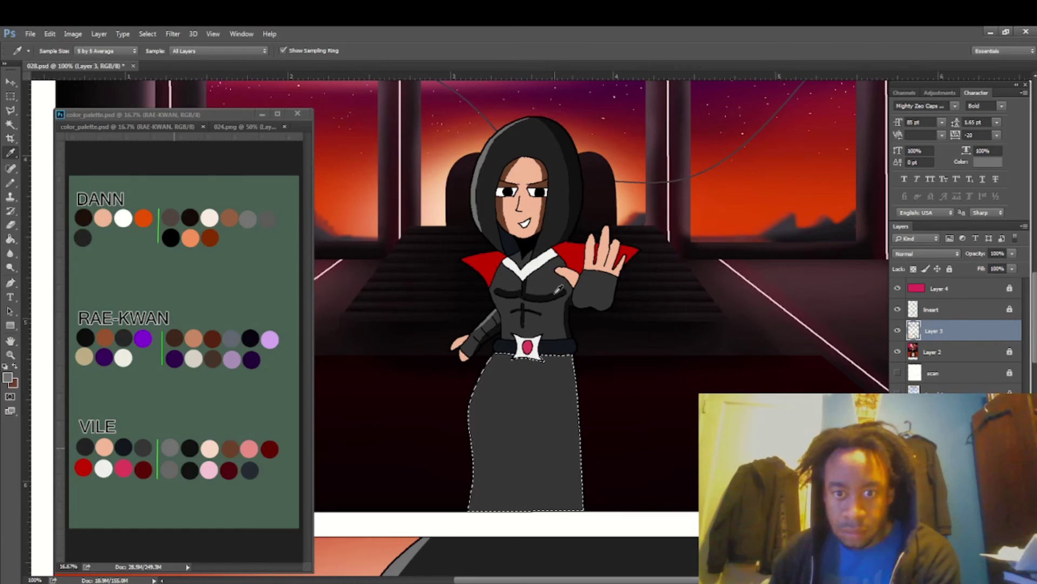
- Sample the black chest shading and paint a shadow down the right edge of the selected skirt with the Pencil at 45 px
left_click(557, 292)
key("b")
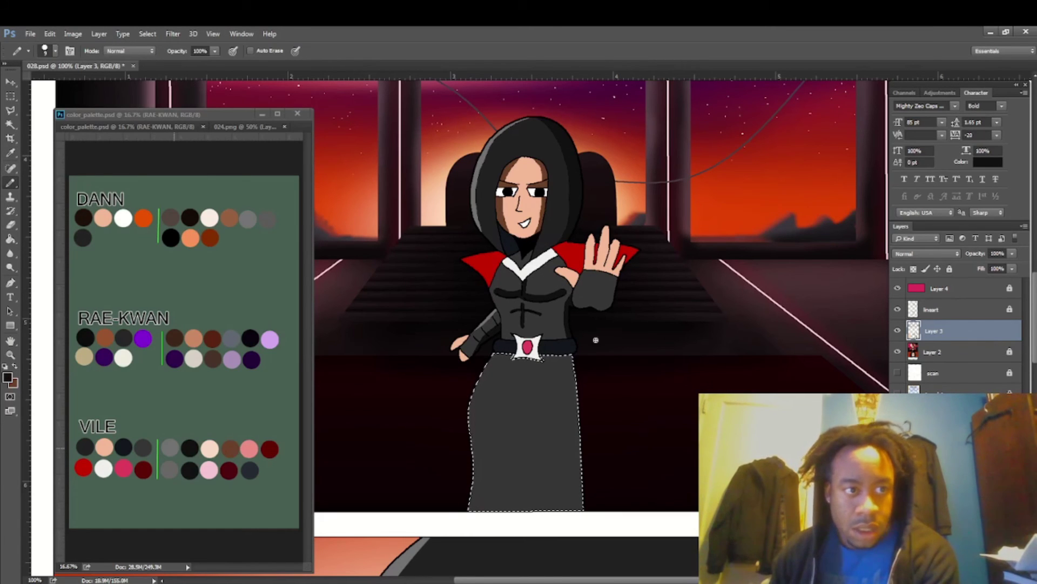
right_click(596, 340)
left_click(651, 463)
left_click(564, 327)
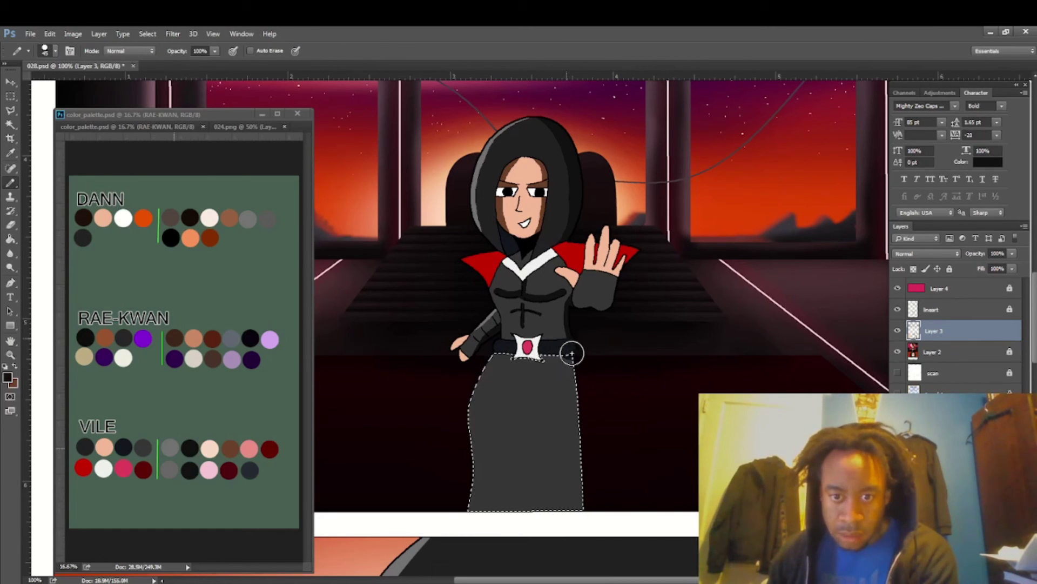
left_click_drag(572, 354, 576, 546)
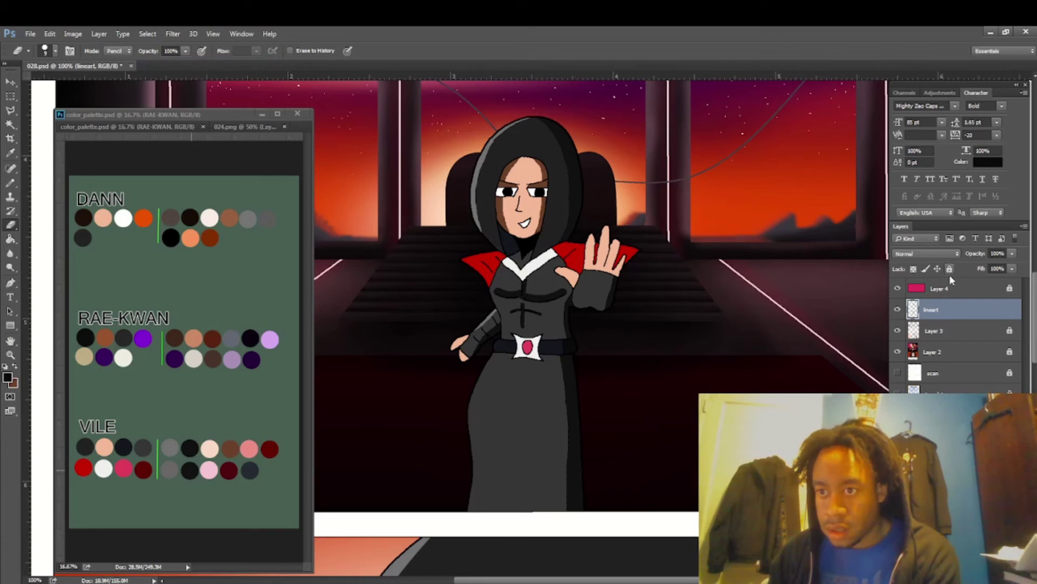
- Lock the lineart layer again and unlock Layer 3
left_click(949, 269)
key("alt+bracketleft")
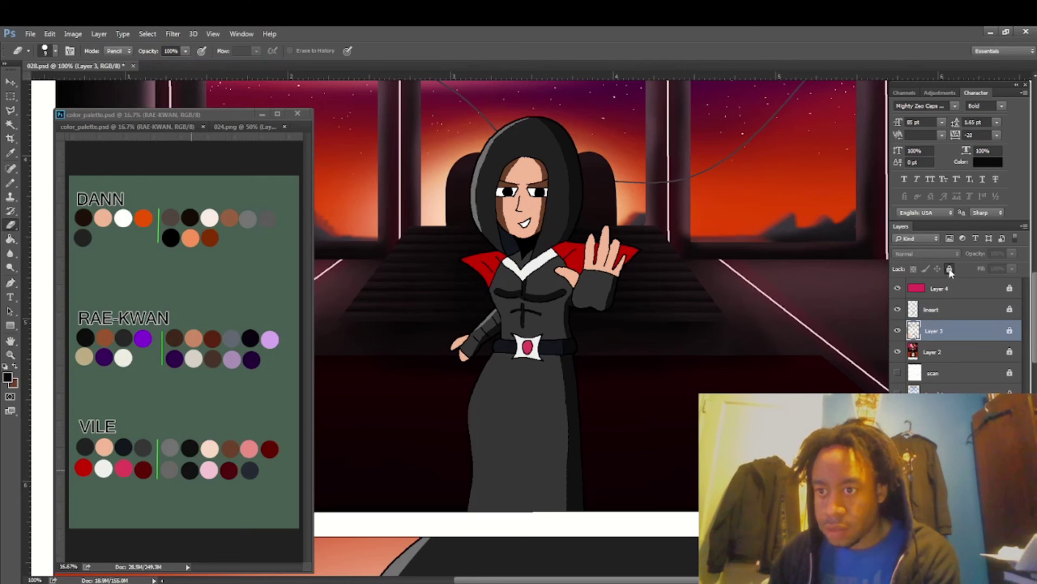
left_click(949, 270)
- On the lineart layer, select the red shoulder pieces in the second panel with the Magic Wand, and activate Layer 3
left_click(948, 309)
key("w")
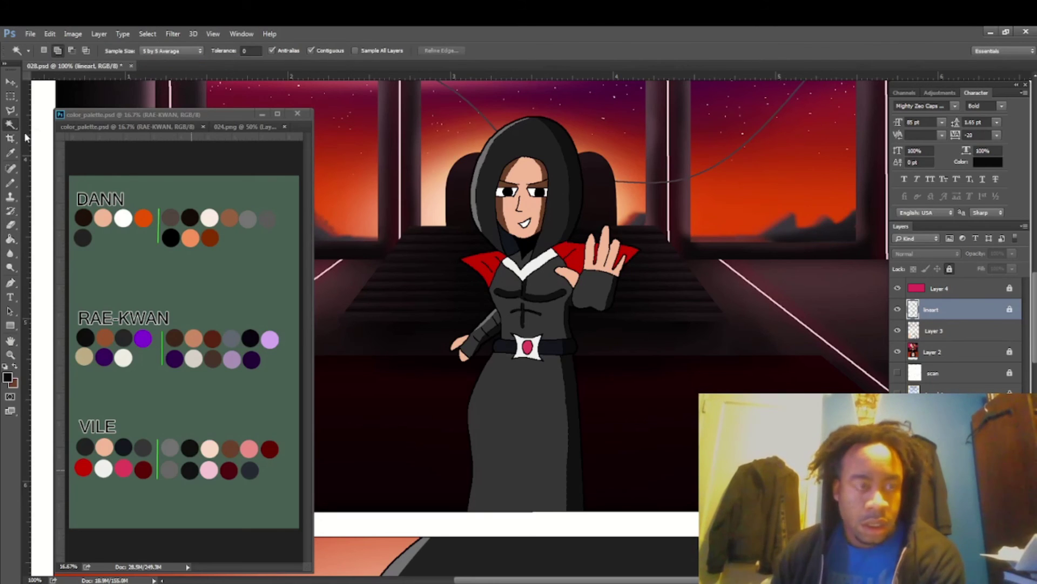
left_click(490, 262)
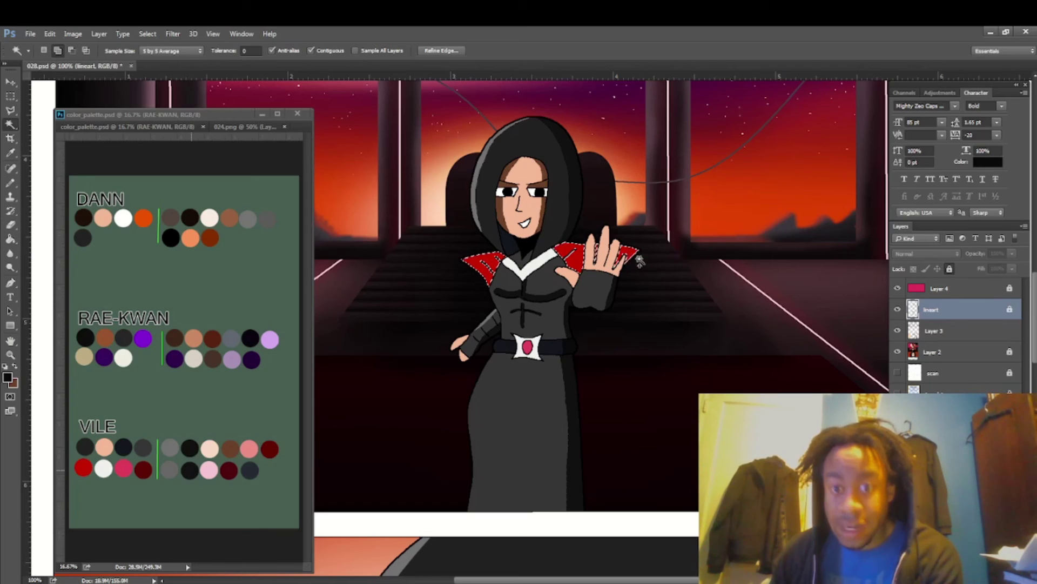
key("alt+bracketleft")
- Sample the dark maroon Vile swatch and switch to the Pencil for shading the red shoulder pieces
left_click(11, 152)
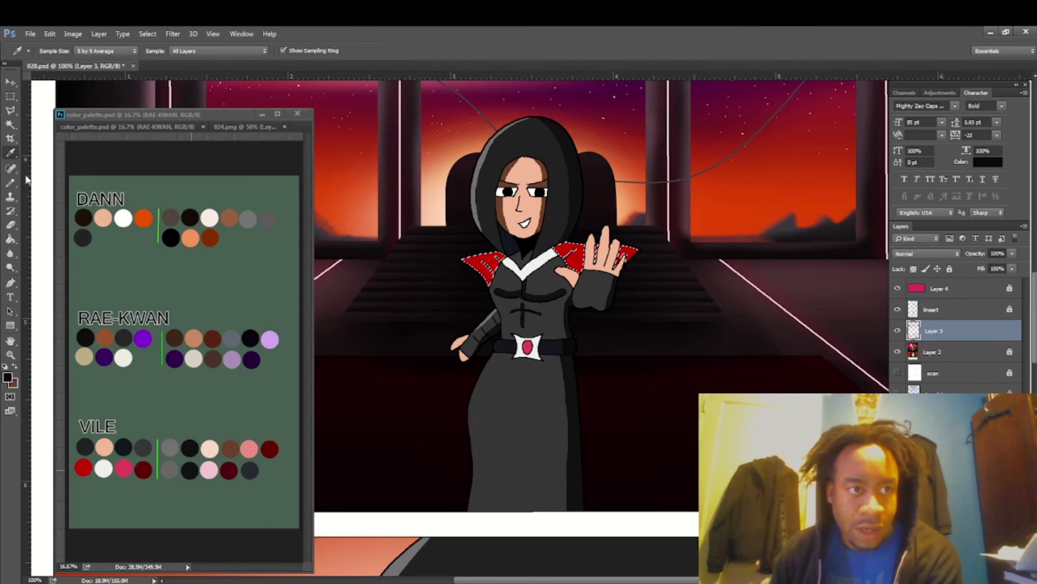
left_click(229, 465)
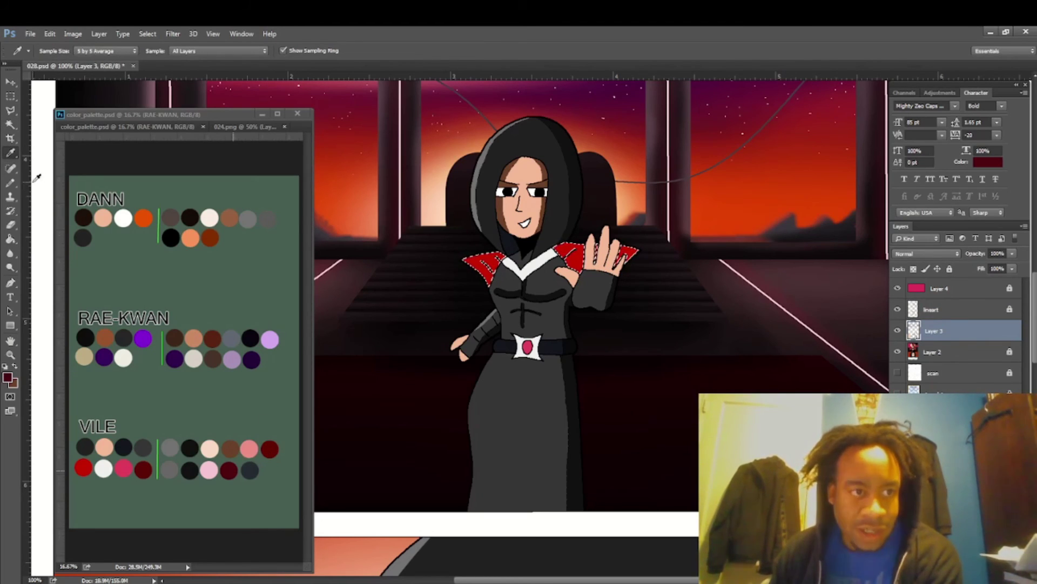
left_click(11, 182)
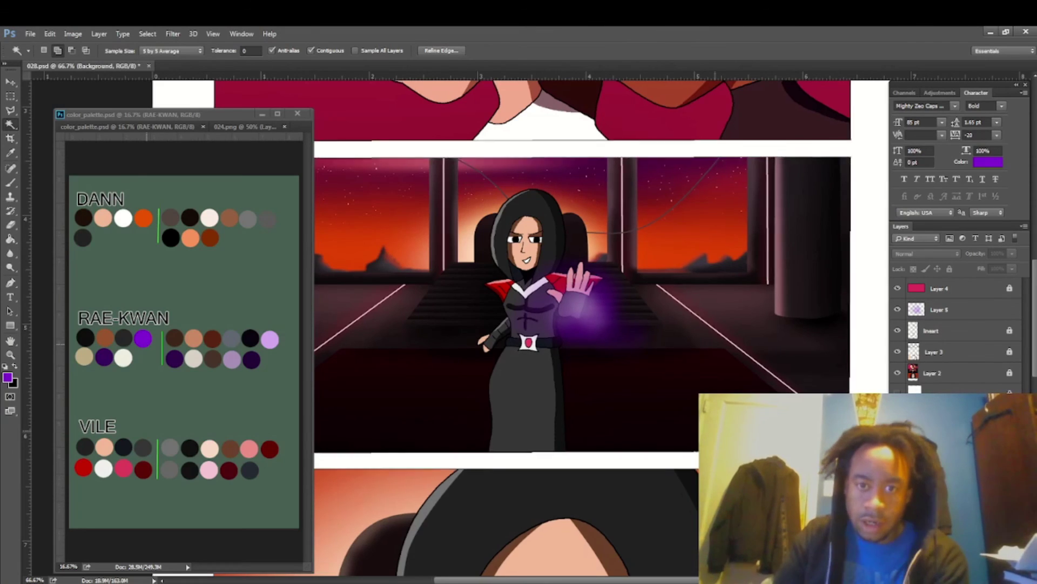
- On Layer 5, brush a soft purple glow over the floor and skirt in the second panel at 16% opacity
key("ctrl+minus")
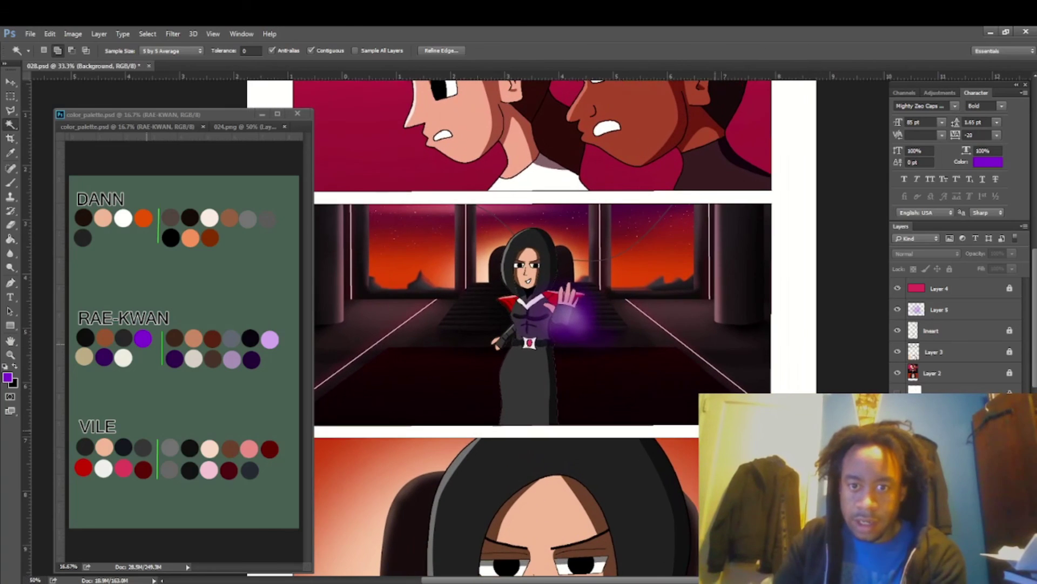
left_click(936, 309)
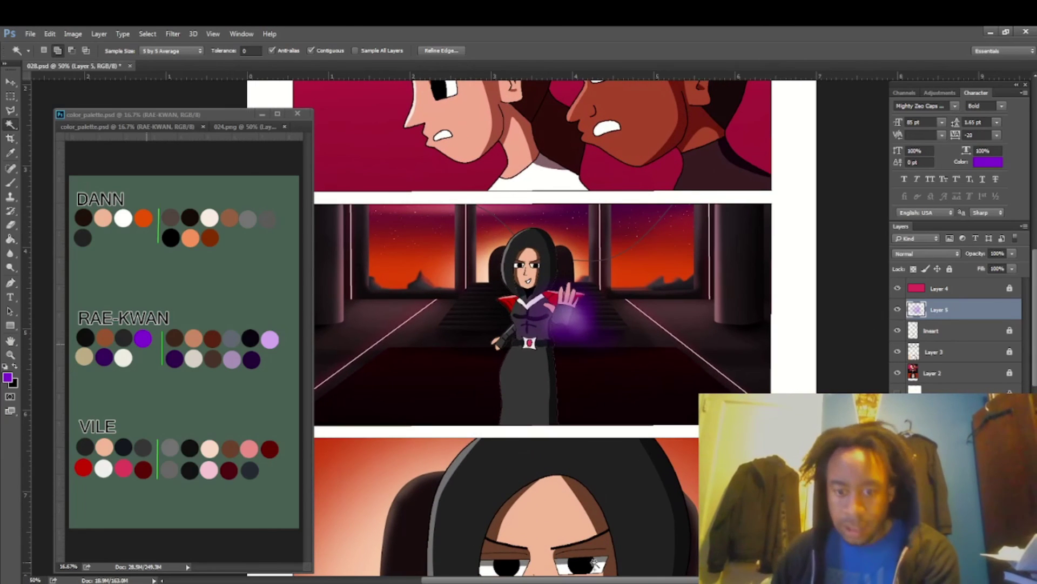
left_click_drag(604, 579, 584, 580)
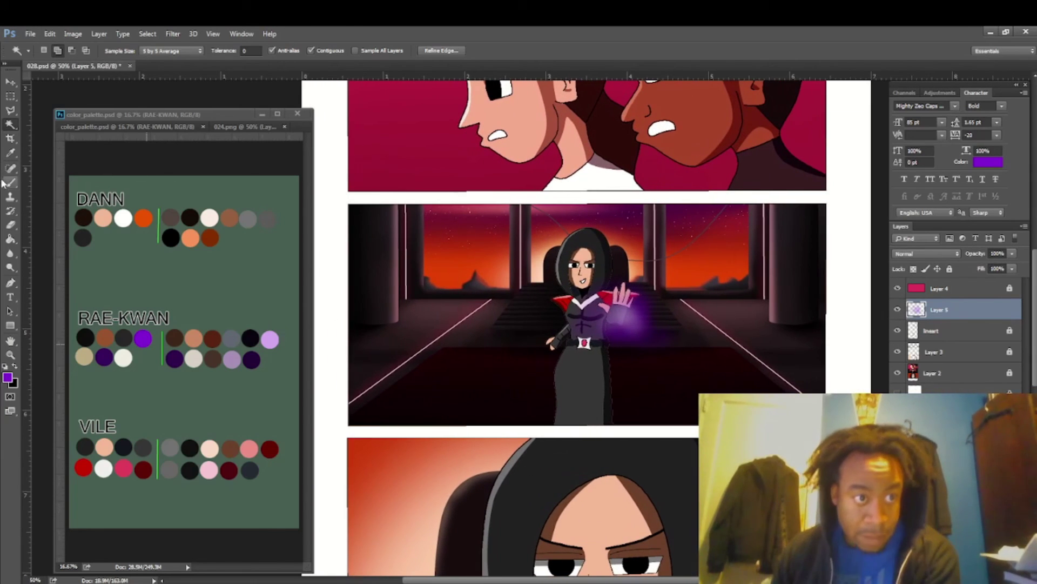
left_click(5, 183)
right_click(627, 388)
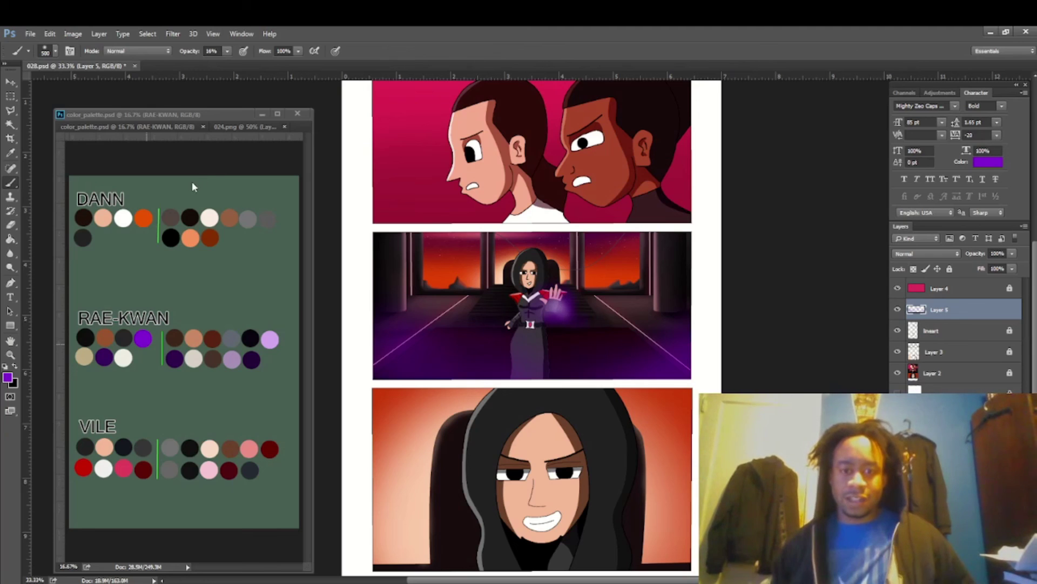
- Close the color_palette.psd and 024.png reference documents, and save 028.psd
left_click(297, 115)
left_click(297, 114)
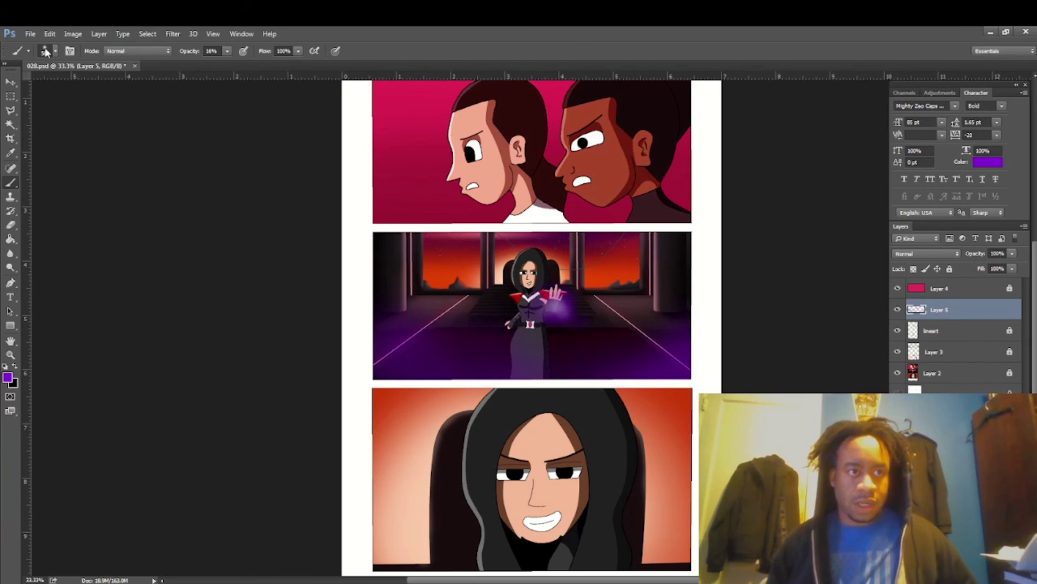
left_click(28, 34)
left_click(64, 173)
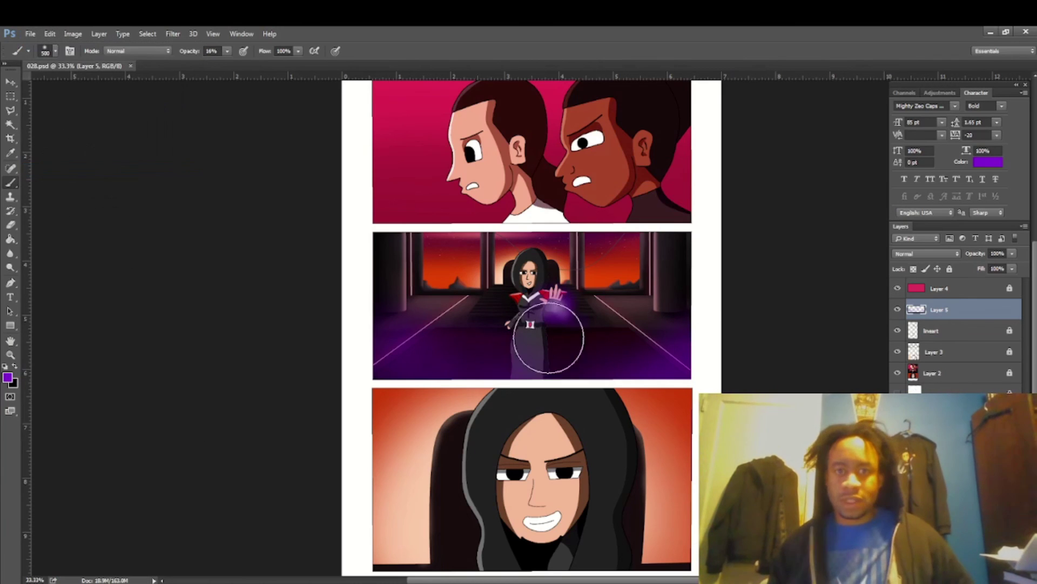
- Create a new layer group directly above Layer 4
mouse_move(1036, 320)
left_mouse_down()
mouse_move(1035, 308)
mouse_move(1036, 329)
mouse_move(1035, 320)
left_mouse_up()
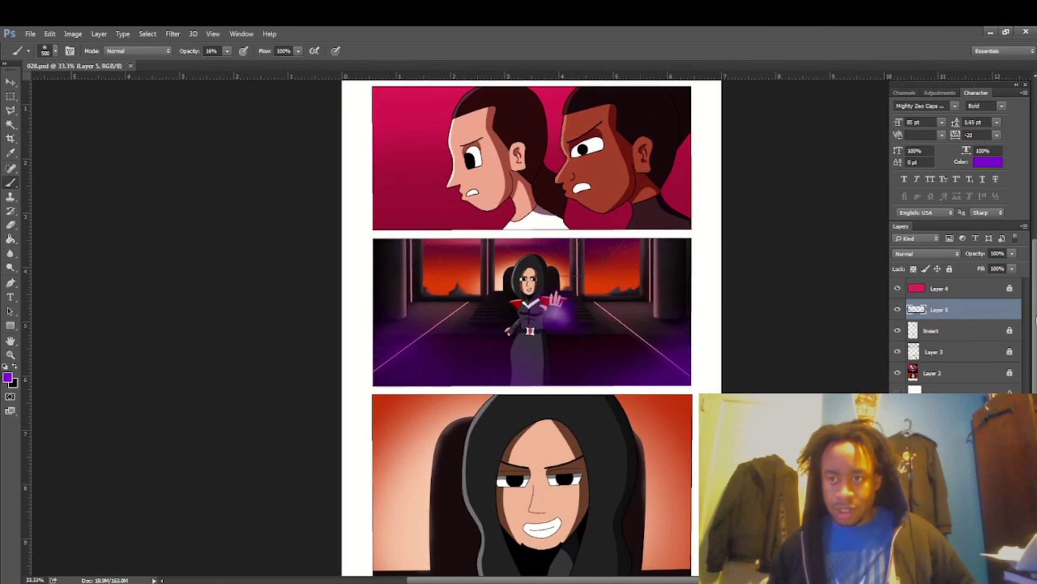
left_click(951, 288)
key("ctrl+g")
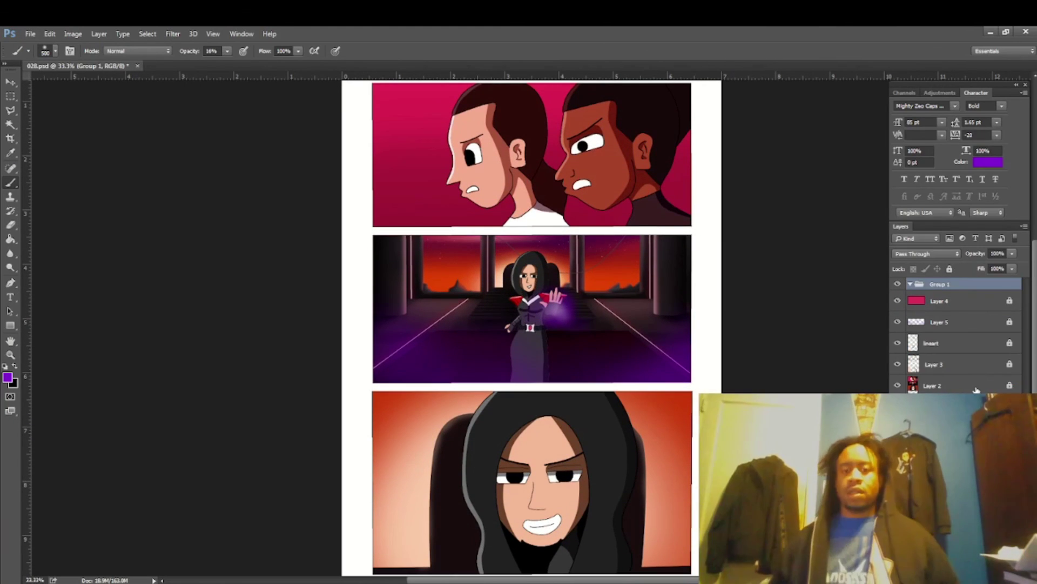